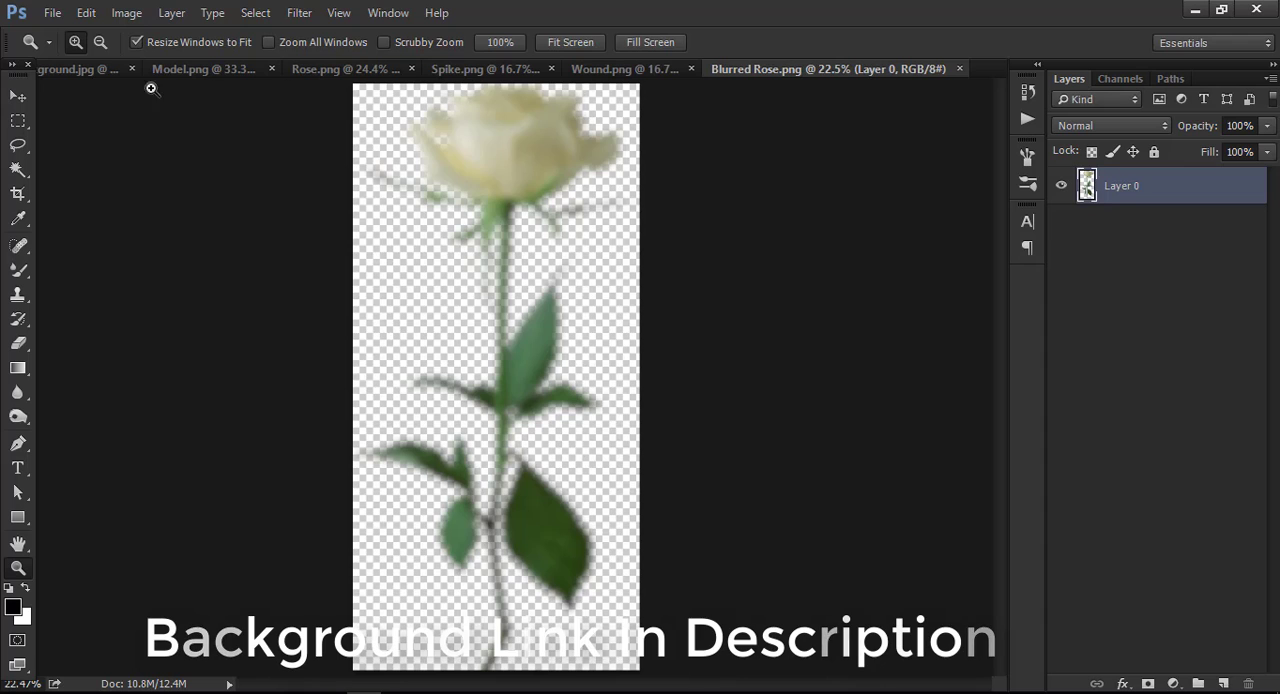
Place the red rose from Rose.png into the background document, scale it to 84.95%, and stand it between the blurred white roses.
{"action": "left_click", "coordinate": [80, 69]}
{"action": "left_click", "coordinate": [295, 72]}
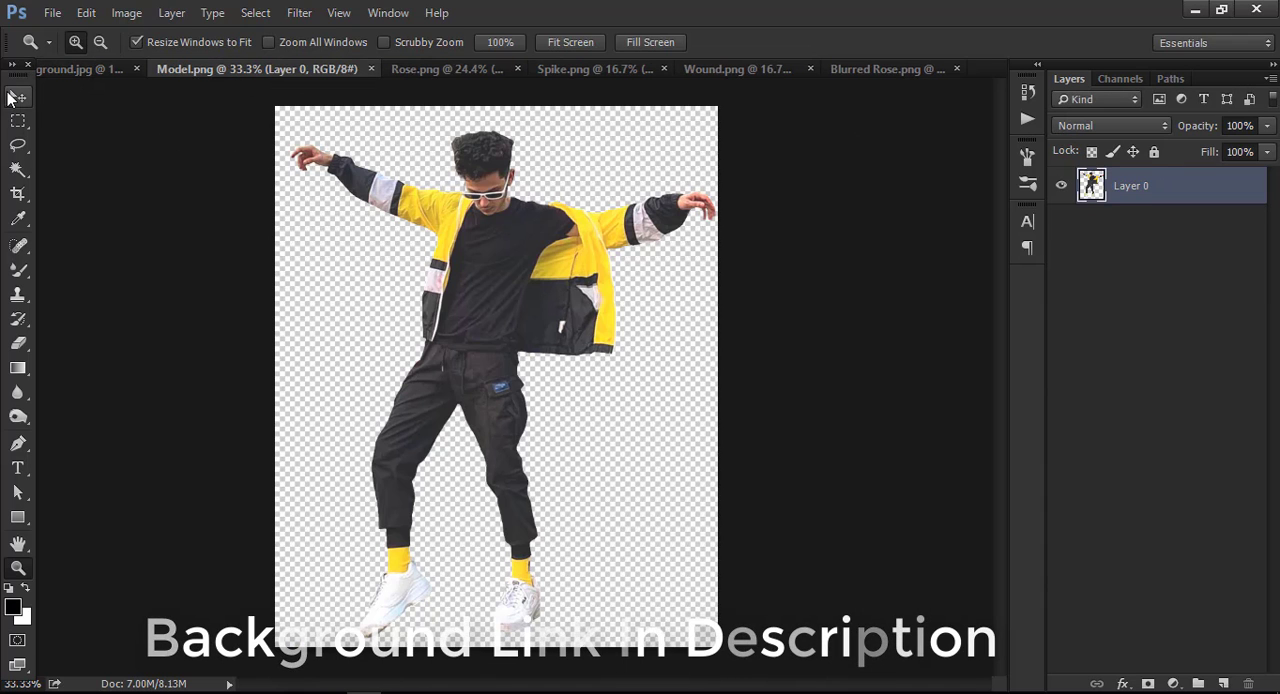
{"action": "key", "text": "v"}
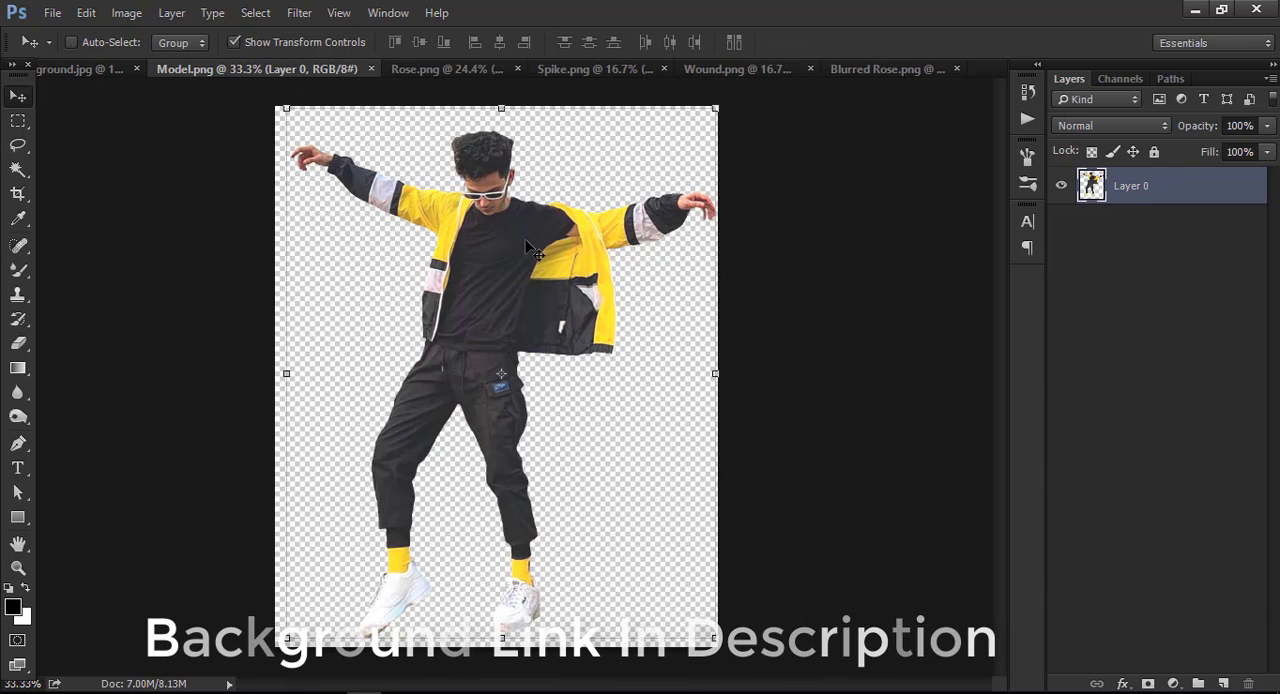
{"action": "left_click", "coordinate": [448, 68]}
{"action": "left_click_drag", "start_coordinate": [480, 155], "coordinate": [545, 170]}
{"action": "key", "text": "ctrl+plus"}
{"action": "left_click_drag", "start_coordinate": [626, 91], "coordinate": [606, 148]}
{"action": "left_click_drag", "start_coordinate": [545, 219], "coordinate": [544, 228]}
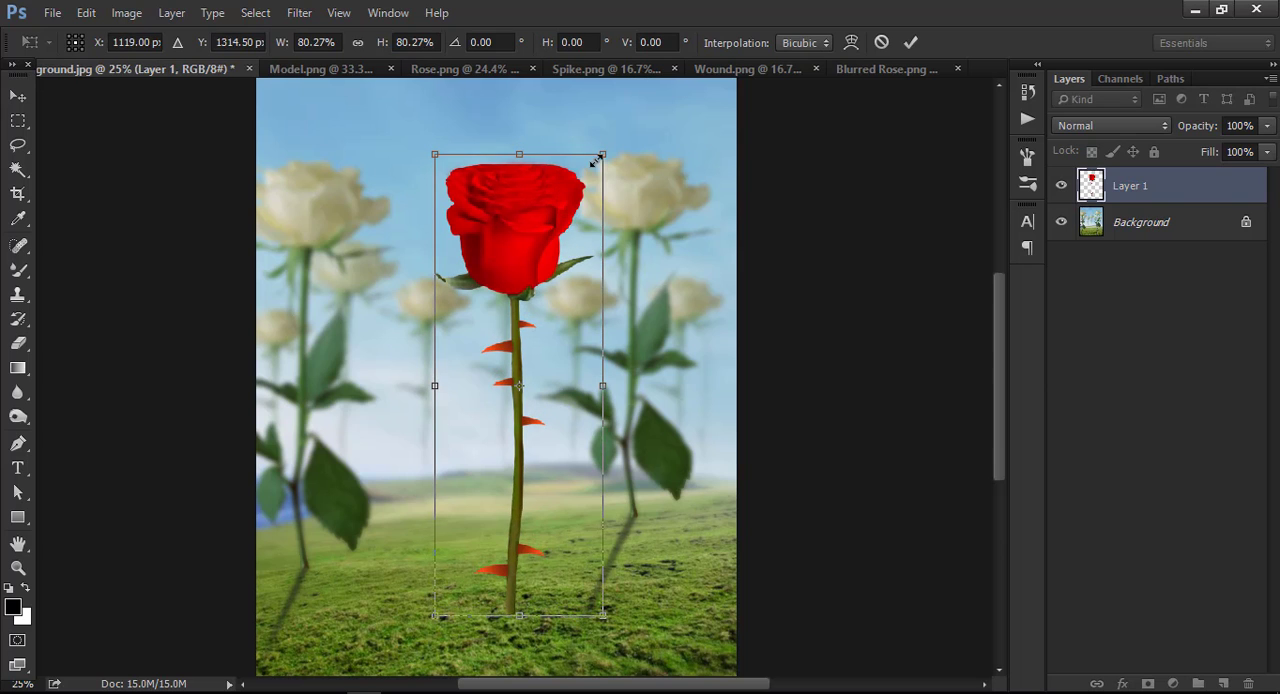
{"action": "left_click_drag", "start_coordinate": [602, 155], "coordinate": [606, 142]}
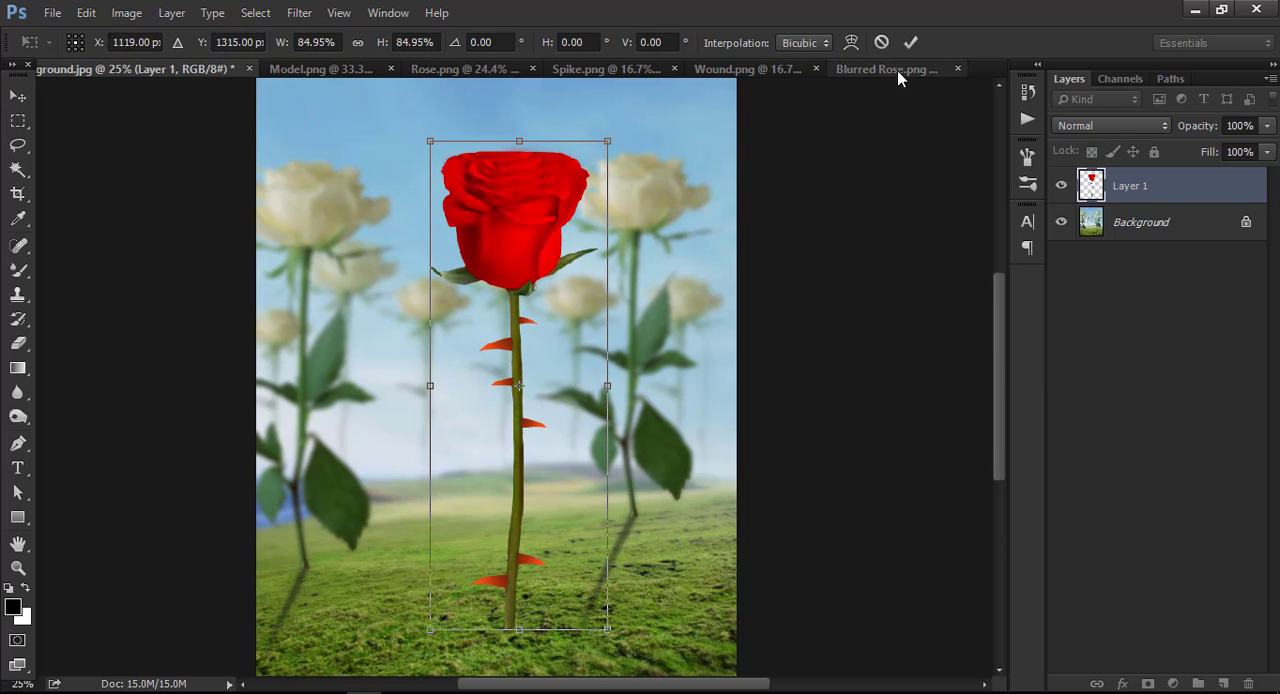
{"action": "key", "text": "Return"}
Erase the lower end of the red rose's stem with a 500 px soft eraser so it blends into the grass.
{"action": "key", "text": "ctrl+plus"}
{"action": "key", "text": "ctrl+plus"}
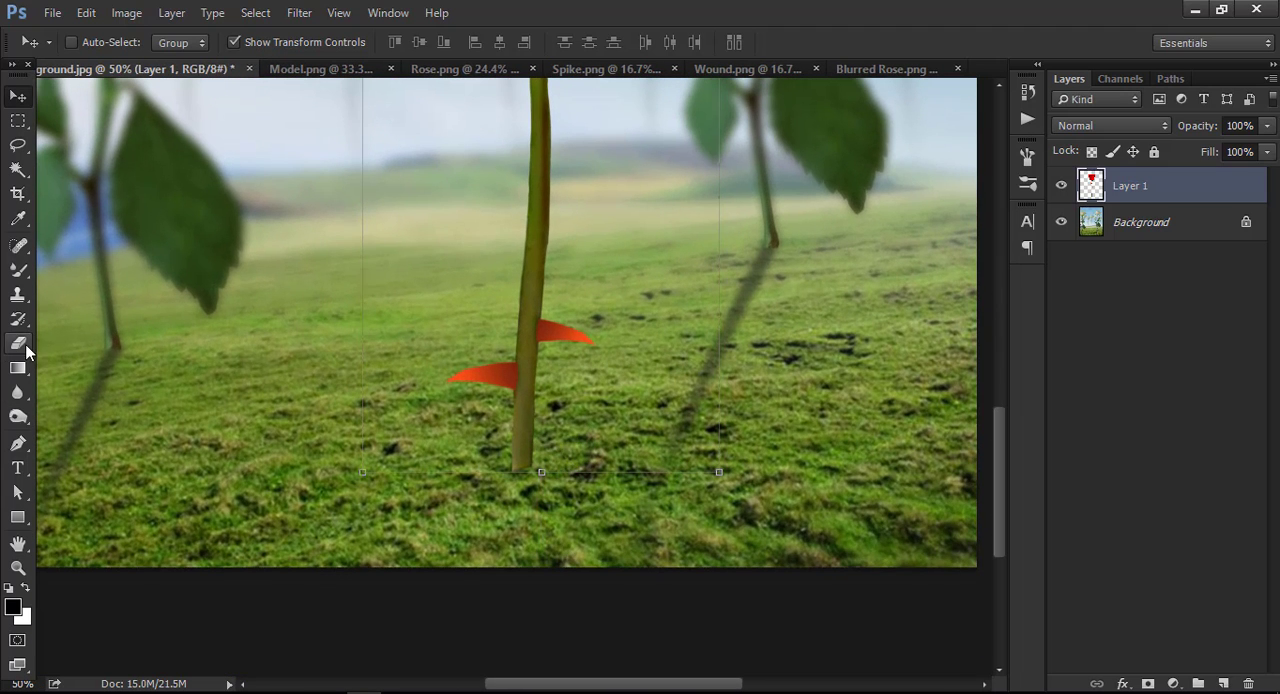
{"action": "left_click", "coordinate": [20, 344]}
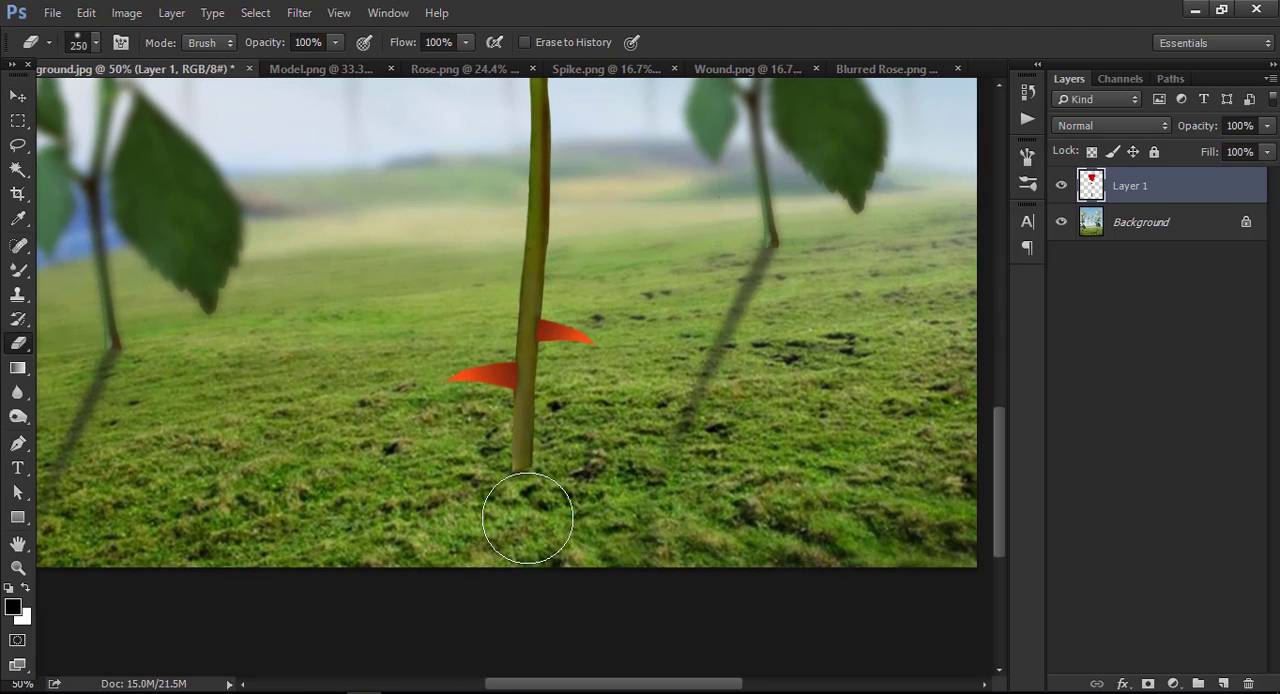
{"action": "key", "text": "bracketright"}
{"action": "key", "text": "bracketright"}
{"action": "key", "text": "bracketright"}
{"action": "key", "text": "bracketright"}
{"action": "key", "text": "bracketright"}
{"action": "key", "text": "bracketright"}
{"action": "left_click_drag", "start_coordinate": [606, 523], "coordinate": [408, 554]}
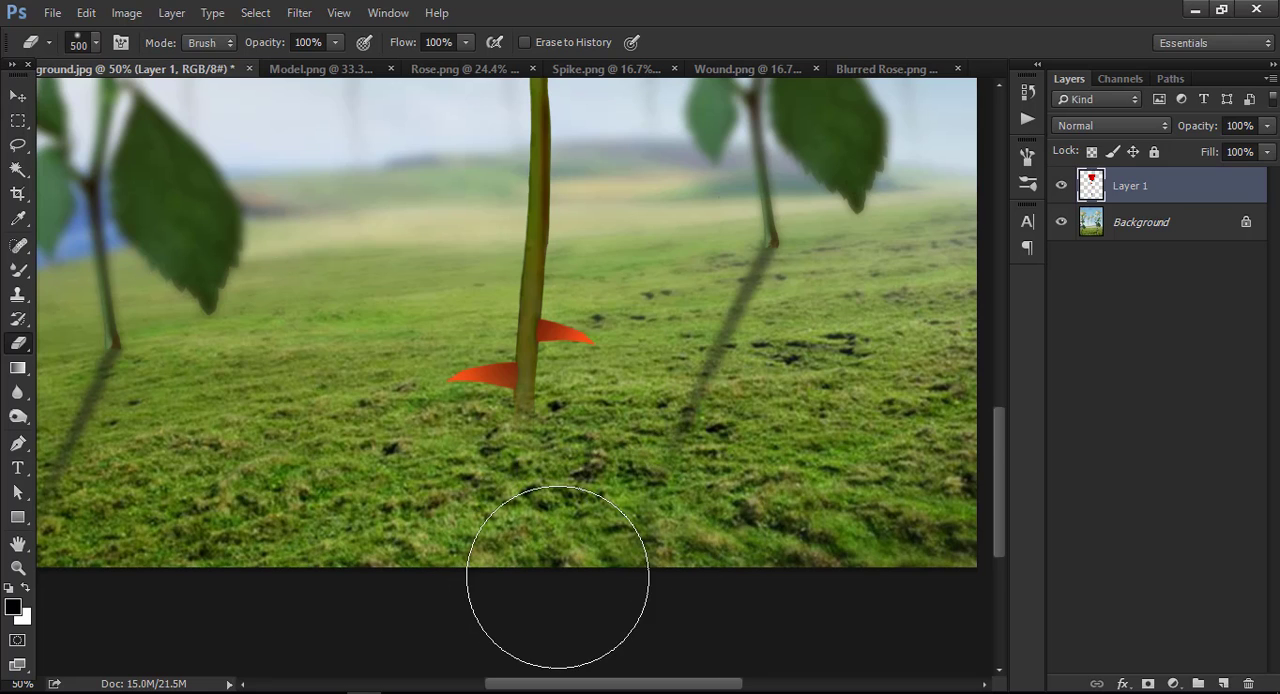
Duplicate the red rose layer and check the copy by toggling its visibility.
{"action": "key", "text": "ctrl+minus"}
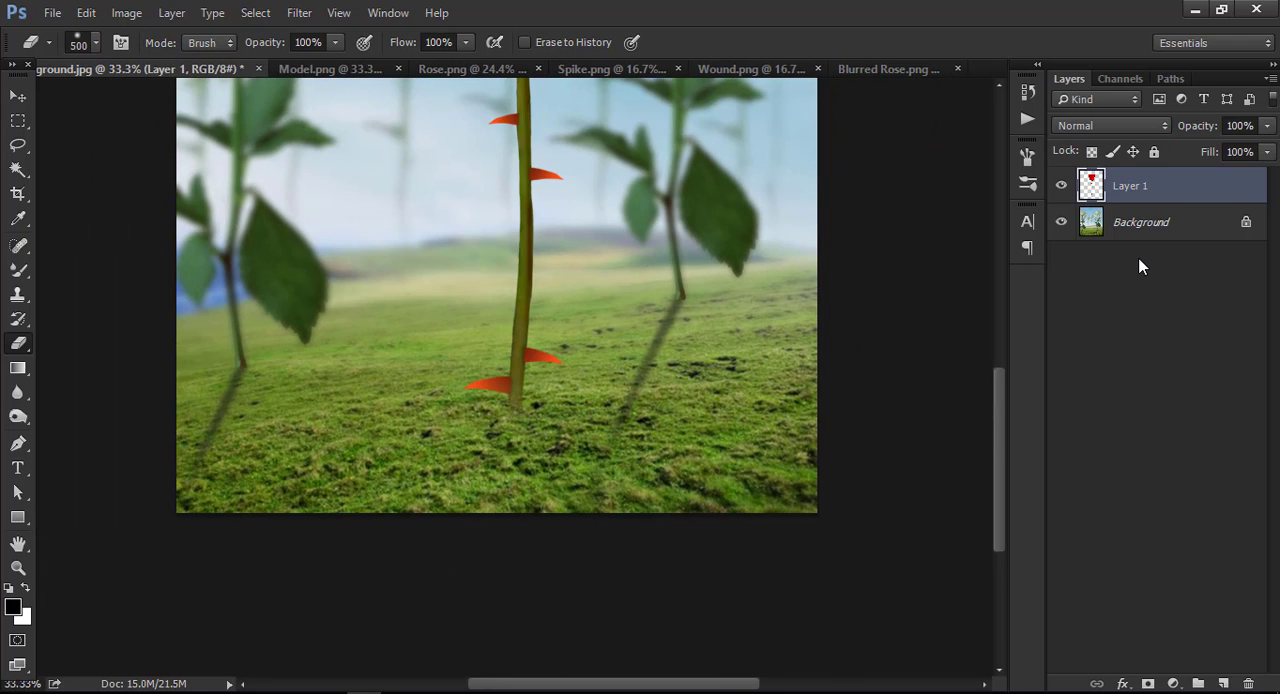
{"action": "key", "text": "ctrl+plus"}
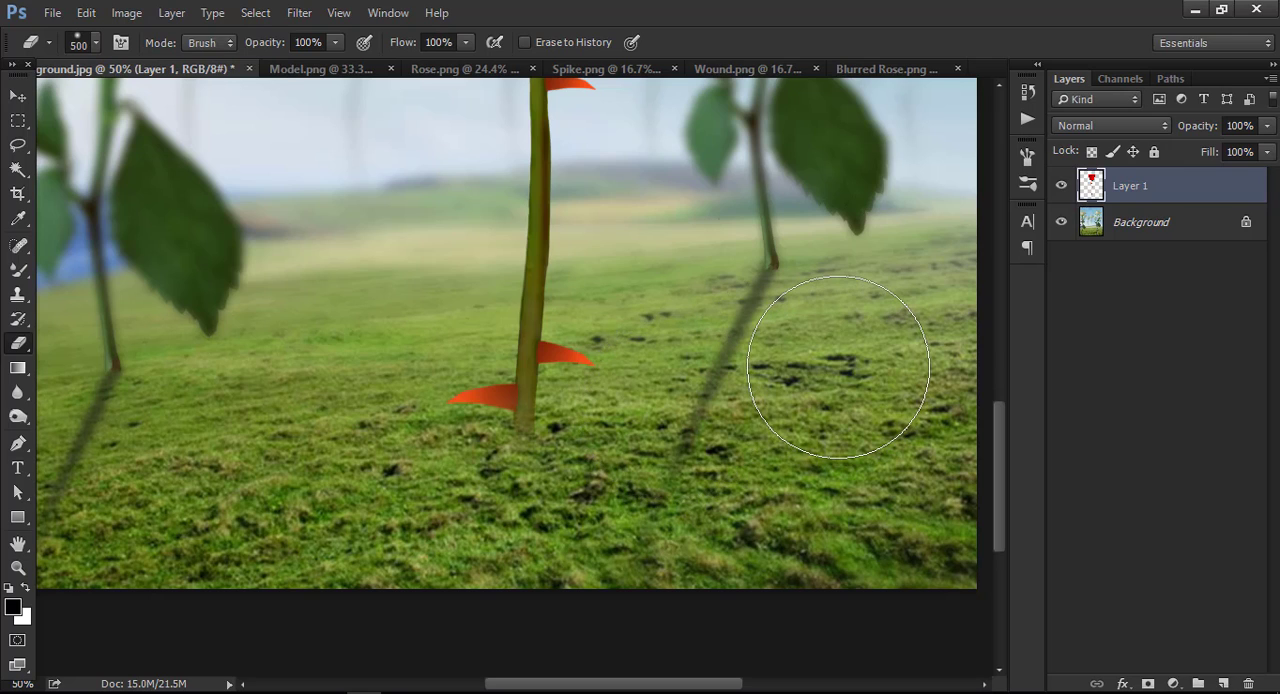
{"action": "left_click_drag", "start_coordinate": [1118, 197], "coordinate": [1222, 684]}
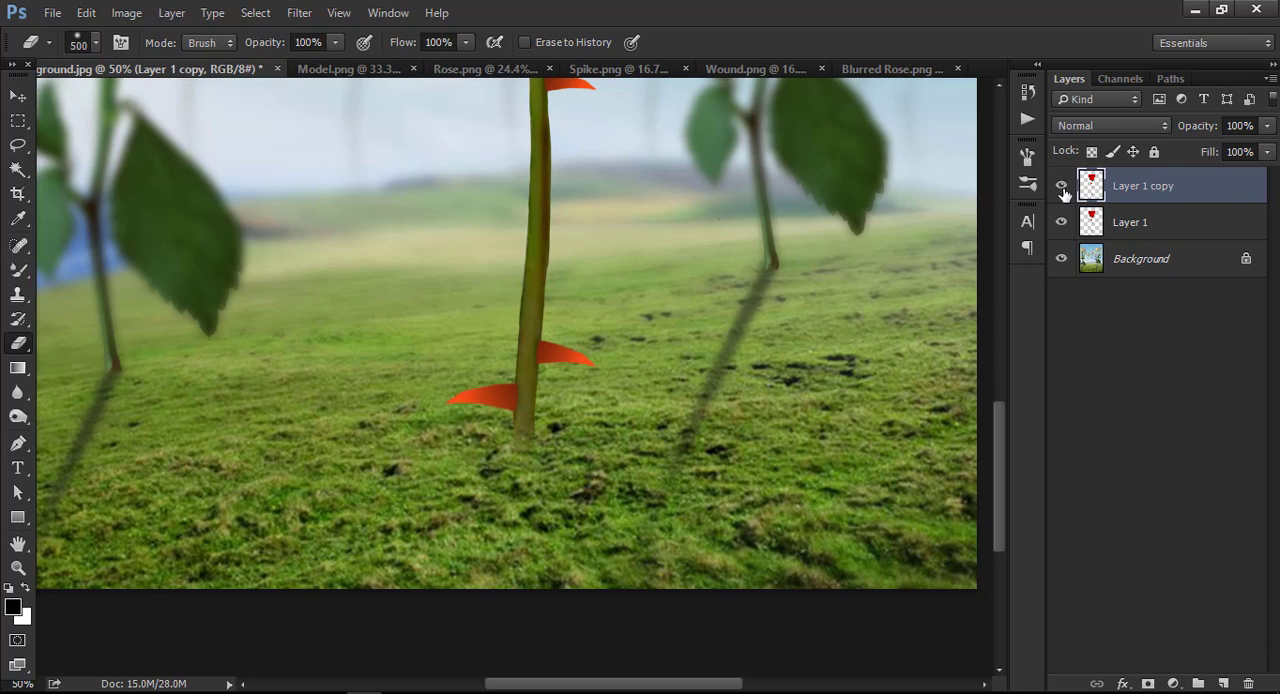
{"action": "left_click", "coordinate": [1062, 189]}
{"action": "left_click", "coordinate": [1062, 189]}
Blacken the rose copy with a clipped Hue/Saturation adjustment at Lightness -100 and merge the adjustment down into it.
{"action": "left_click", "coordinate": [1172, 682]}
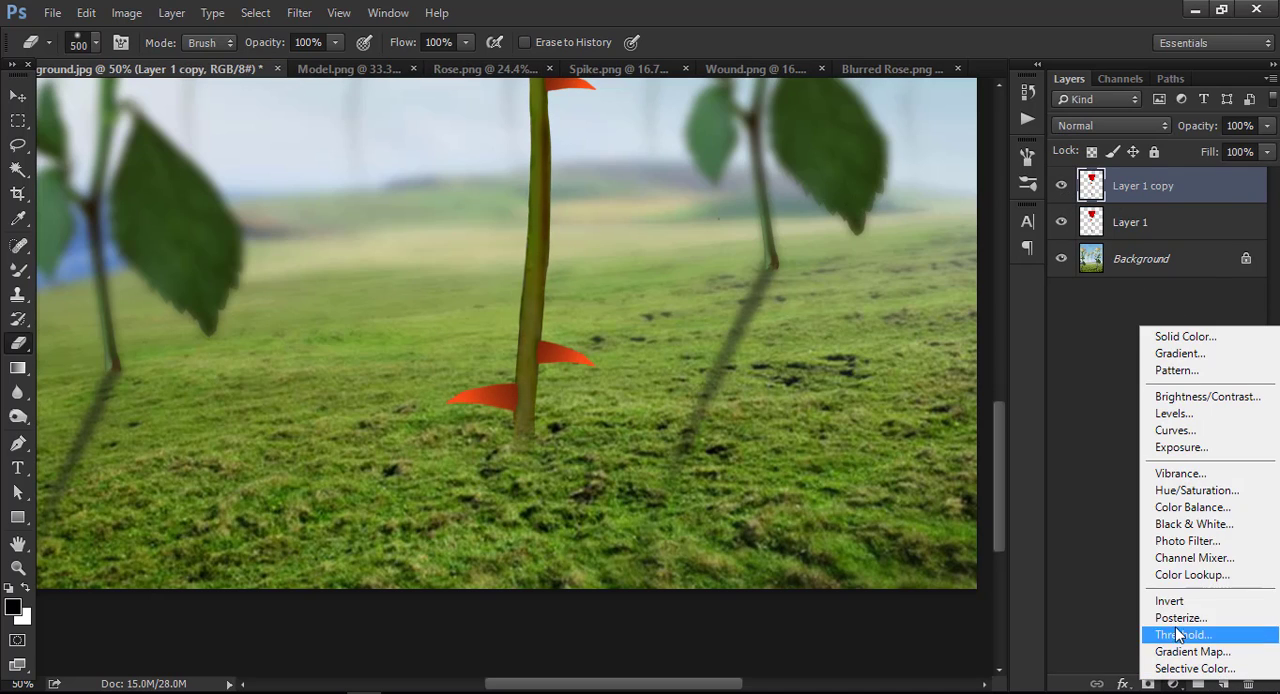
{"action": "left_click", "coordinate": [1190, 490]}
{"action": "left_click", "coordinate": [833, 578]}
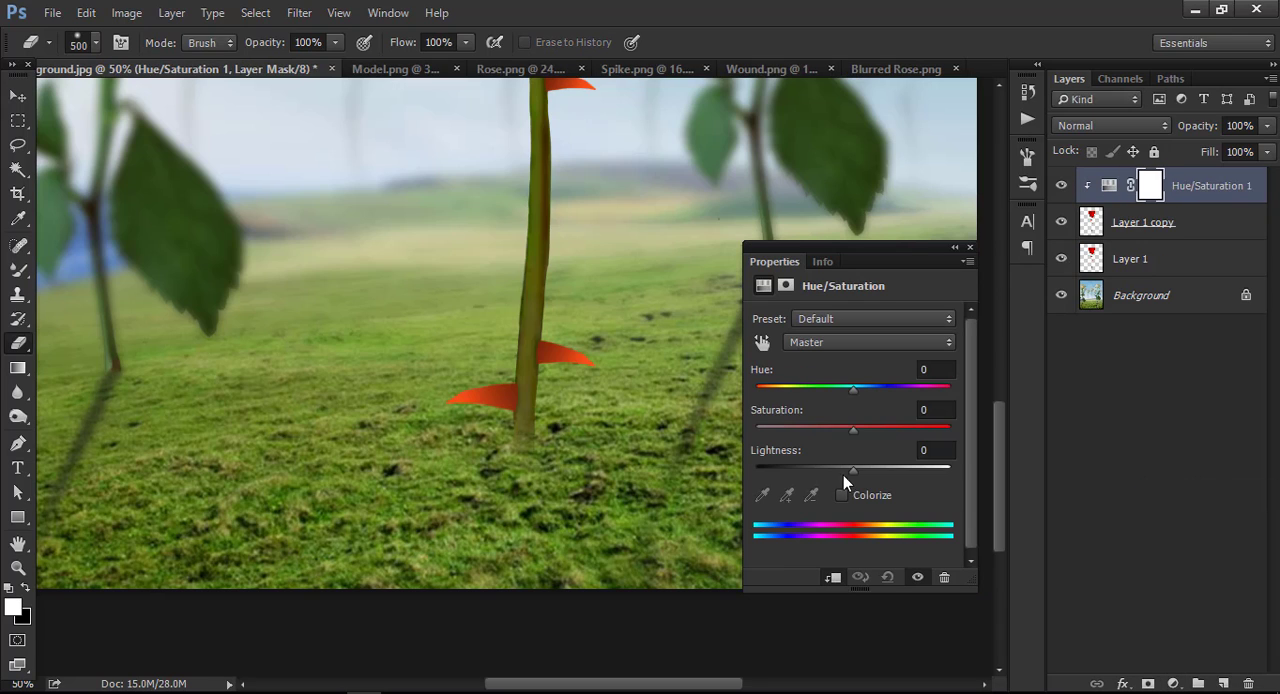
{"action": "left_click_drag", "start_coordinate": [848, 472], "coordinate": [717, 476]}
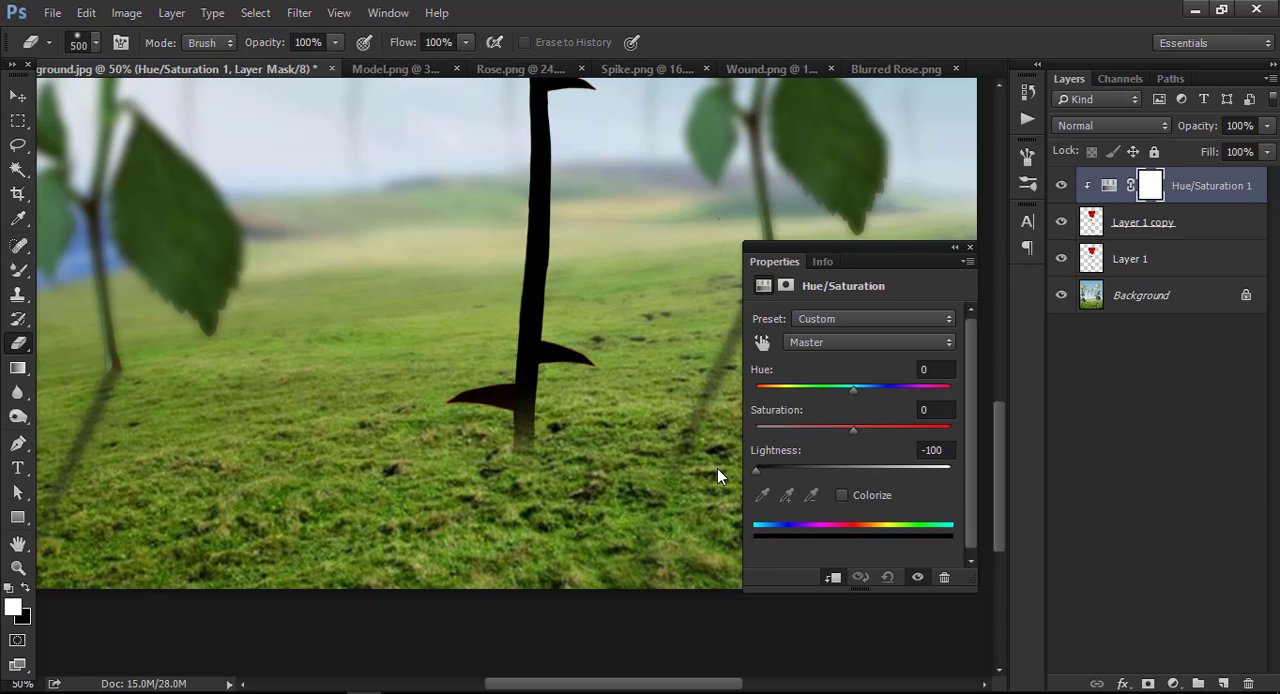
{"action": "left_click", "coordinate": [969, 248]}
{"action": "right_click", "coordinate": [1221, 194]}
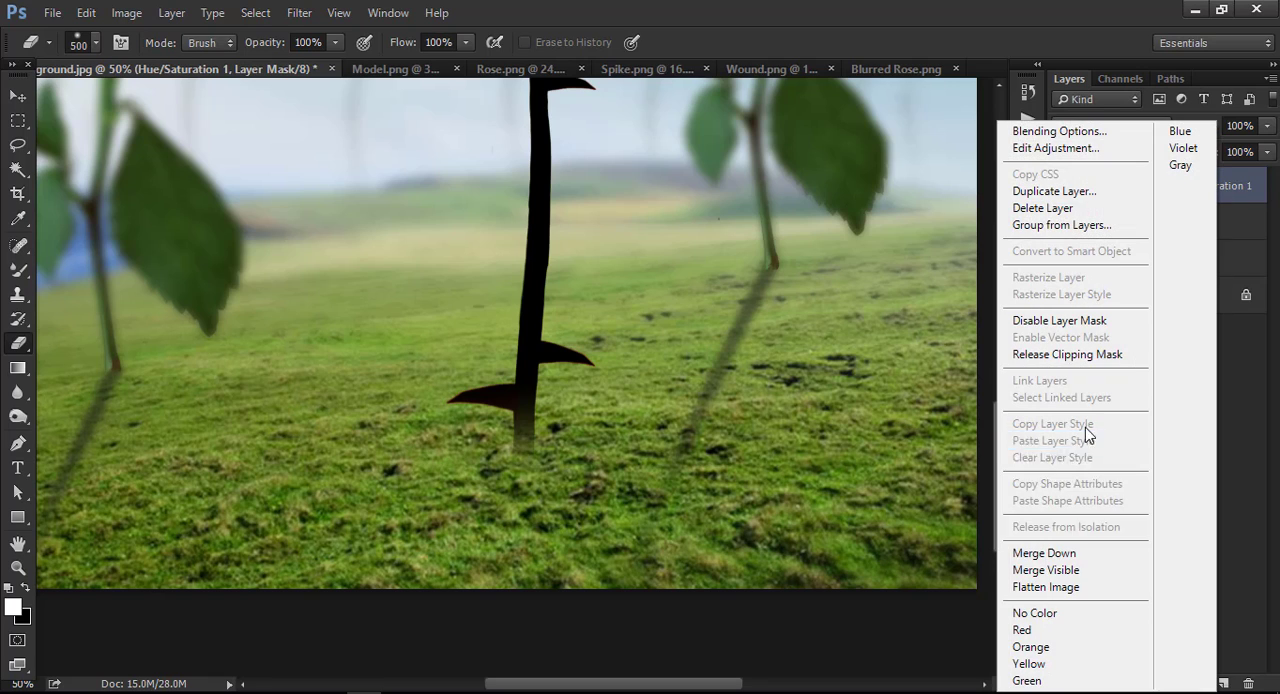
{"action": "left_click", "coordinate": [1052, 552]}
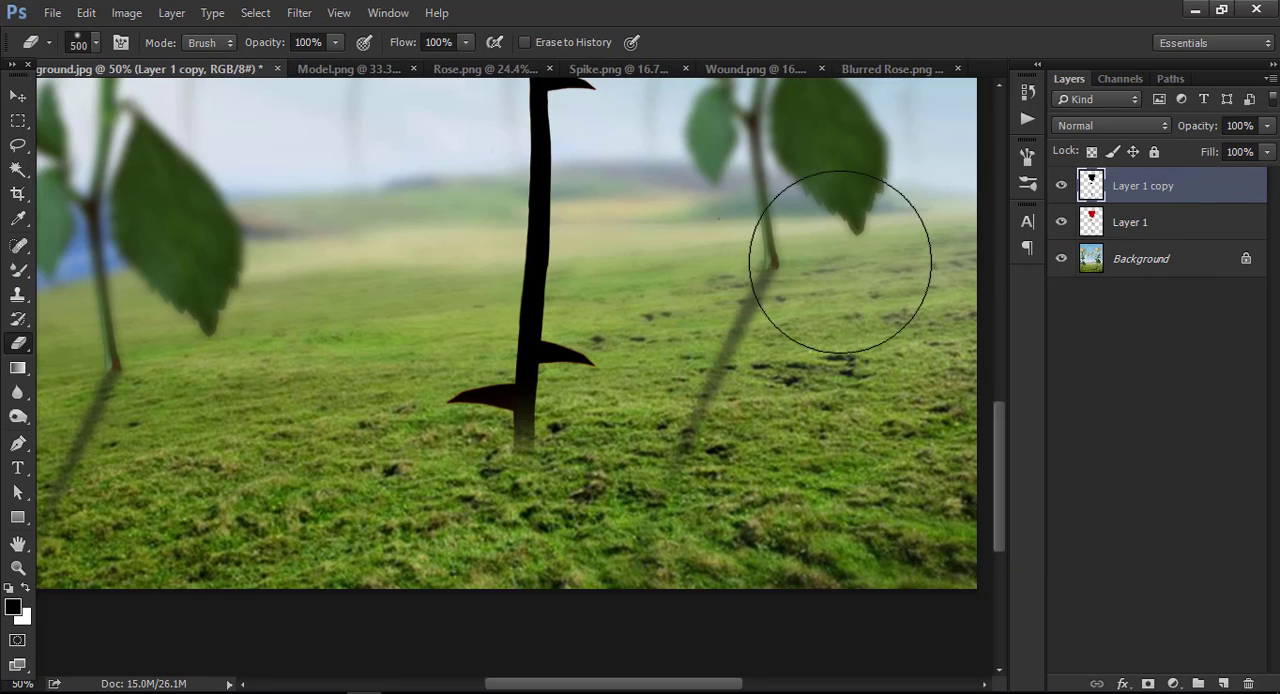
Flip the black rose copy downward to a height of -54.39% and rotate it to -154.70° to form a slanted shadow.
{"action": "left_click", "coordinate": [18, 96]}
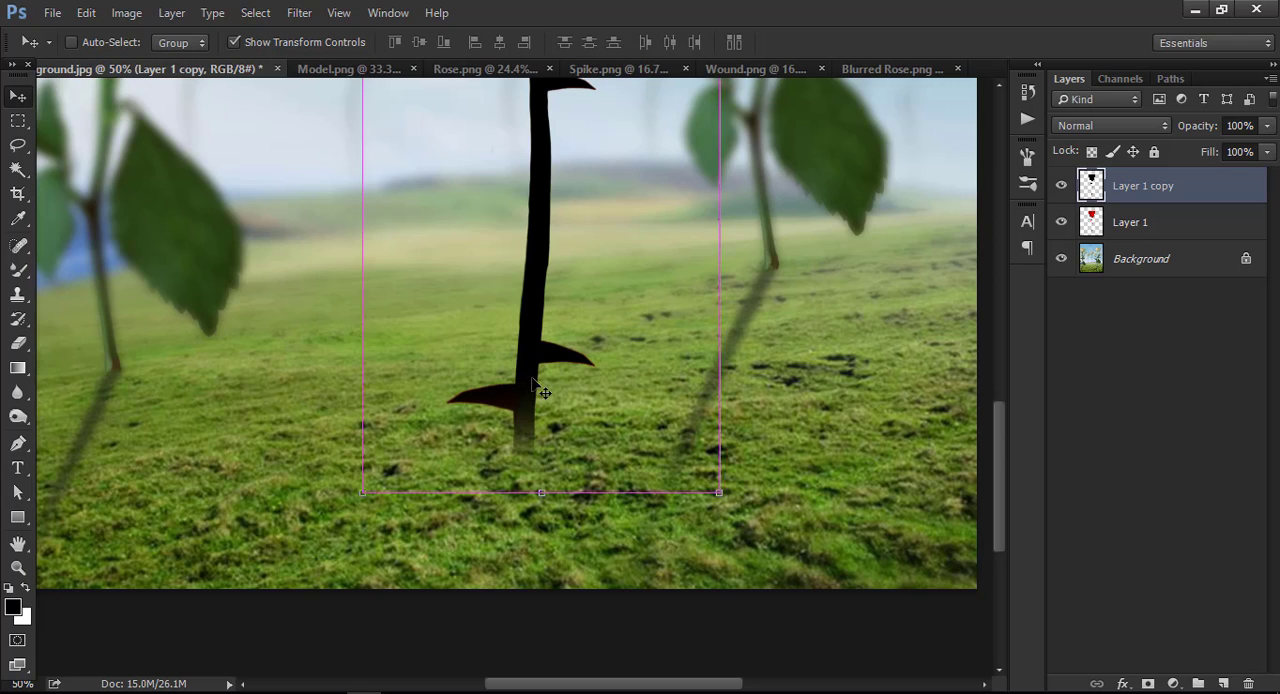
{"action": "key", "text": "ctrl+minus"}
{"action": "key", "text": "ctrl+minus"}
{"action": "key", "text": "ctrl+minus"}
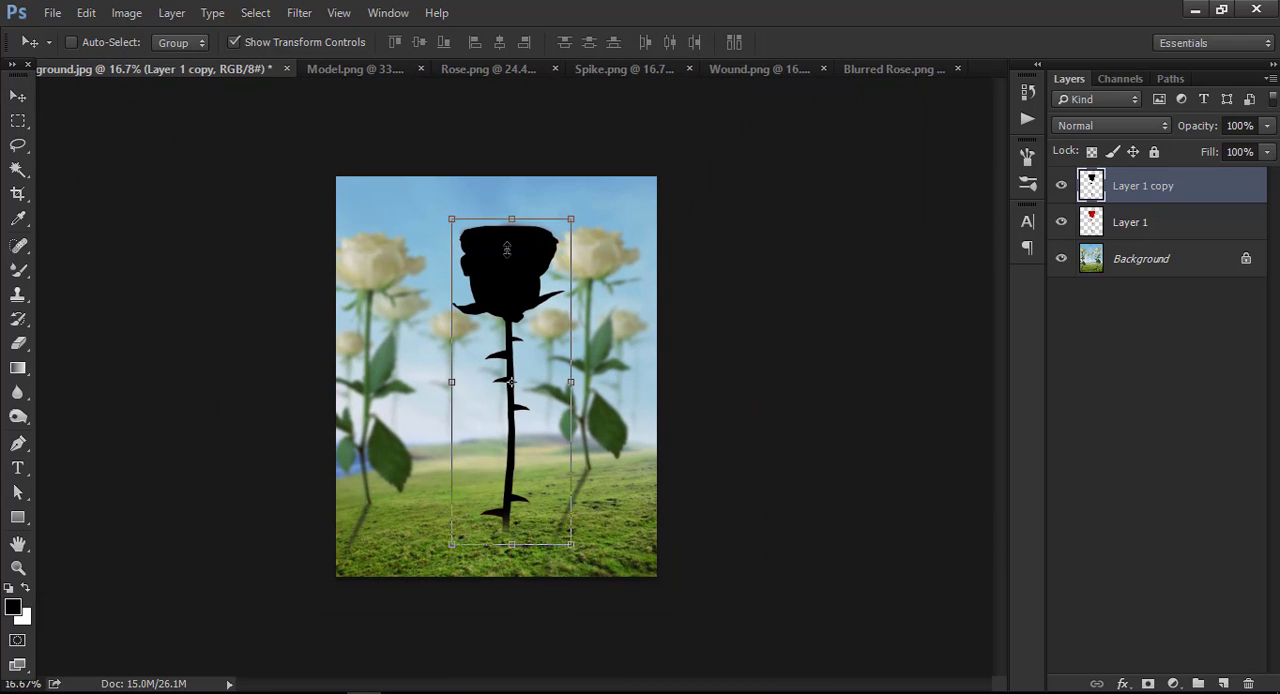
{"action": "left_click_drag", "start_coordinate": [511, 219], "coordinate": [511, 690]}
{"action": "left_click_drag", "start_coordinate": [537, 590], "coordinate": [537, 566]}
{"action": "left_click_drag", "start_coordinate": [592, 497], "coordinate": [632, 545]}
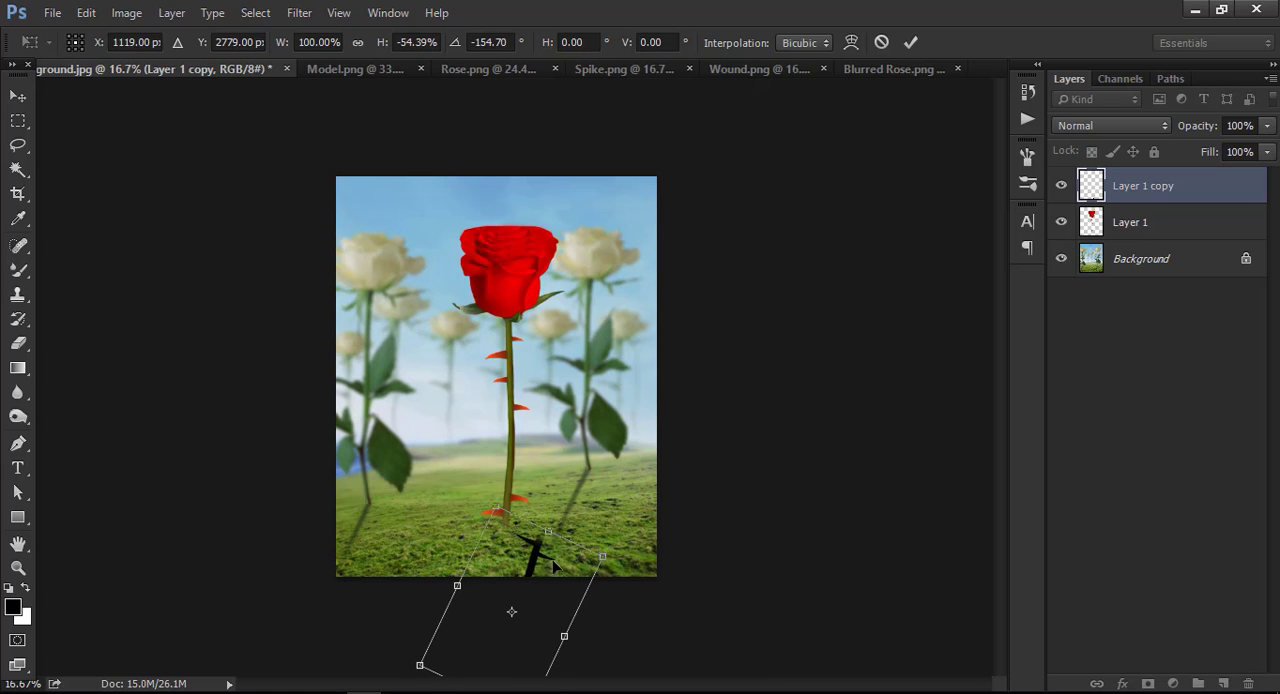
Move the black shadow to X 892.20 px, Y 2705.74 px at the base of the stem and apply the transform.
{"action": "left_click_drag", "start_coordinate": [548, 578], "coordinate": [516, 568]}
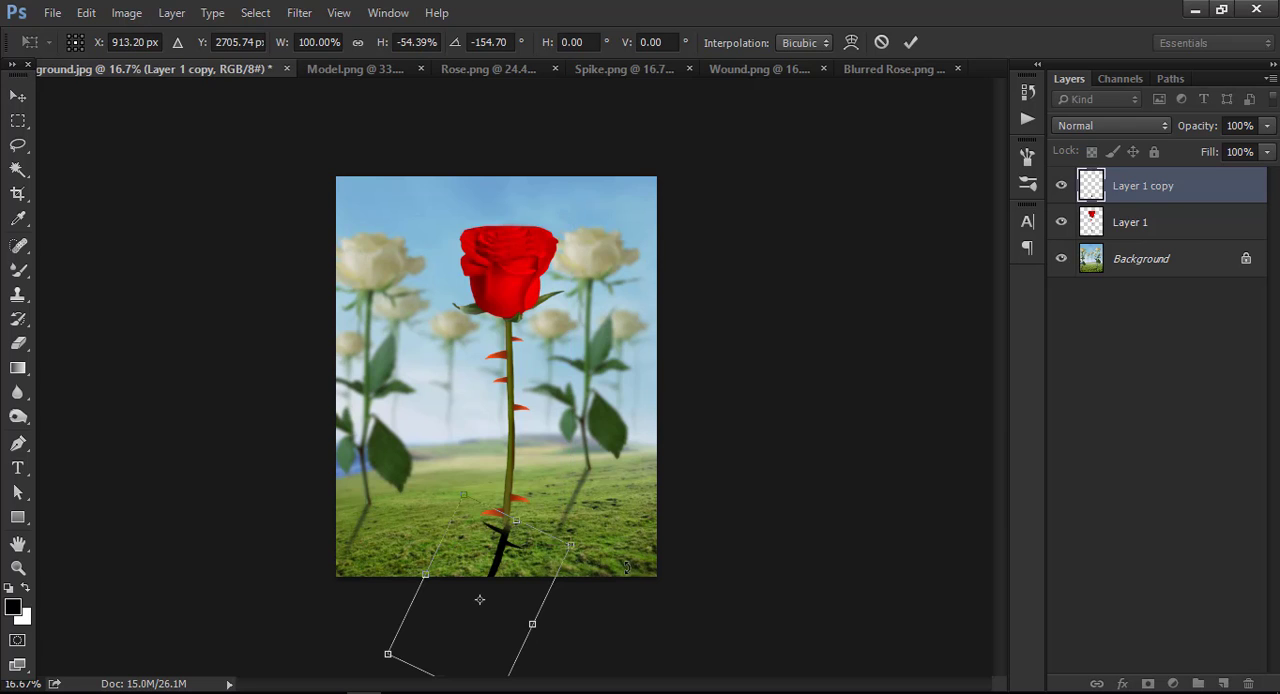
{"action": "key", "text": "ctrl+plus"}
{"action": "key", "text": "ctrl+plus"}
{"action": "scroll", "coordinate": [550, 502], "scroll_direction": "down", "scroll_amount": 5}
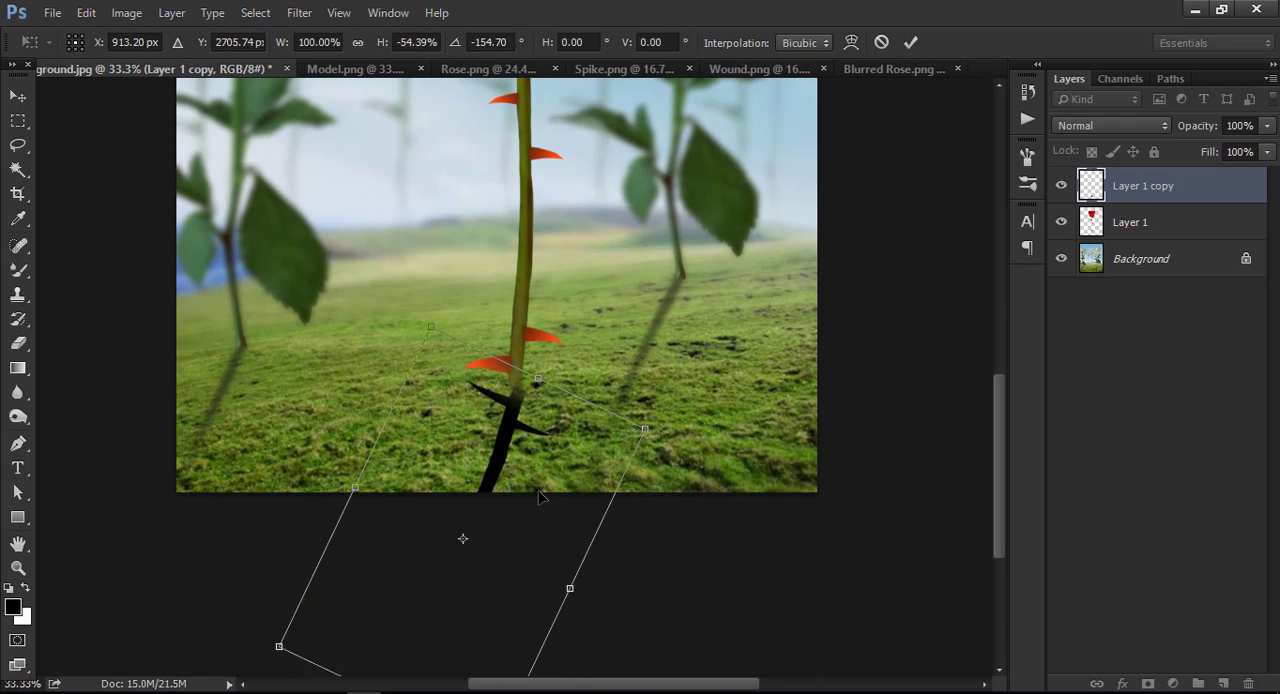
{"action": "key", "text": "Left"}
{"action": "key", "text": "Left"}
{"action": "key", "text": "Left"}
{"action": "key", "text": "Left"}
{"action": "key", "text": "Left"}
{"action": "key", "text": "Left"}
{"action": "key", "text": "Left"}
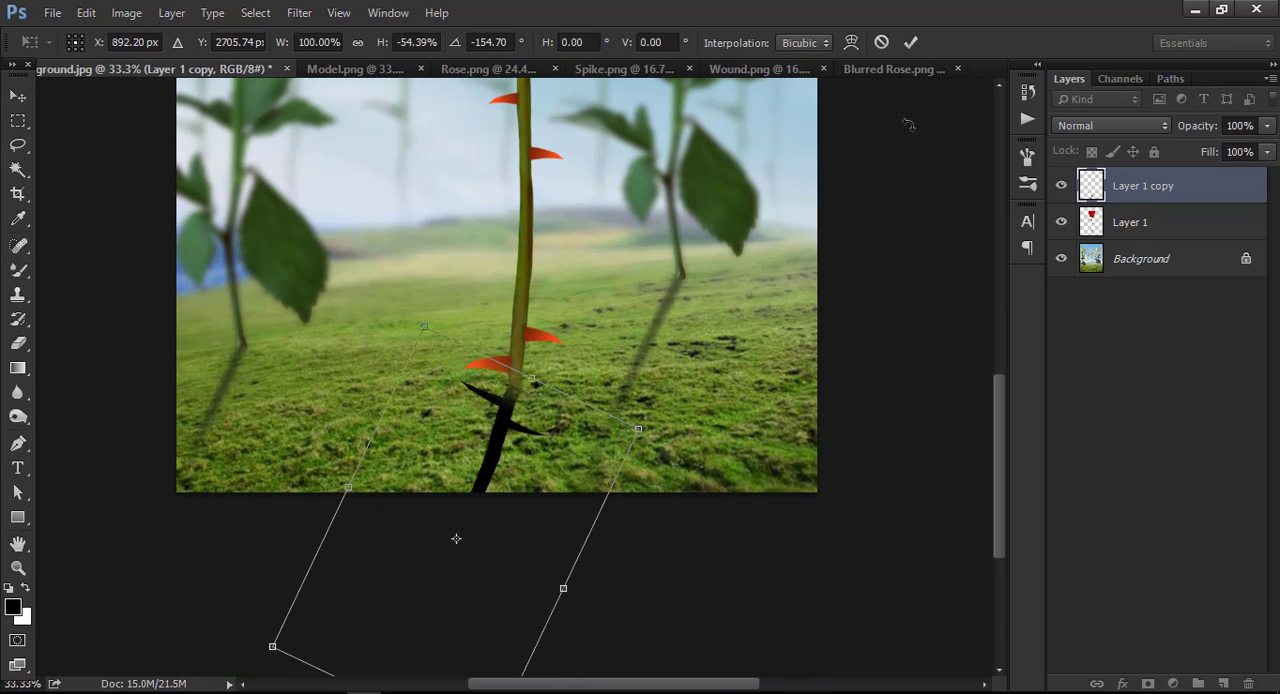
{"action": "left_click", "coordinate": [911, 44]}
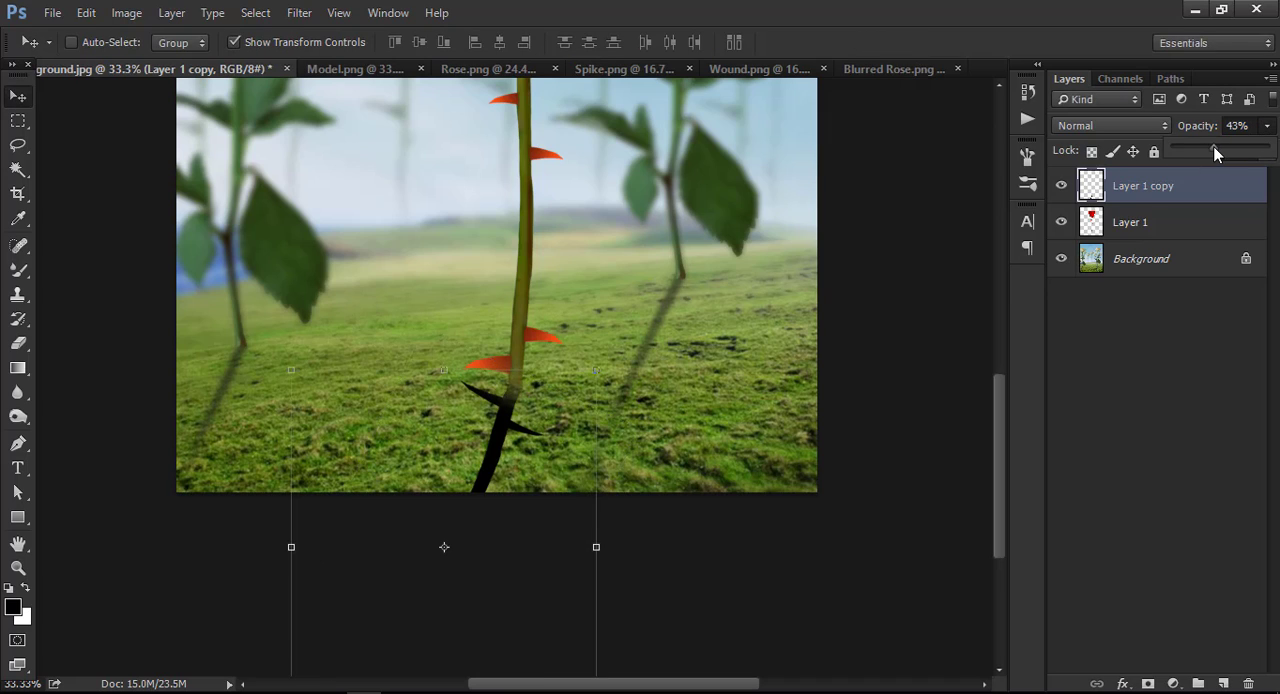
Set the shadow layer's opacity to 33% and fade out its far end with a 500 px soft eraser.
{"action": "left_click_drag", "start_coordinate": [1215, 151], "coordinate": [1202, 151]}
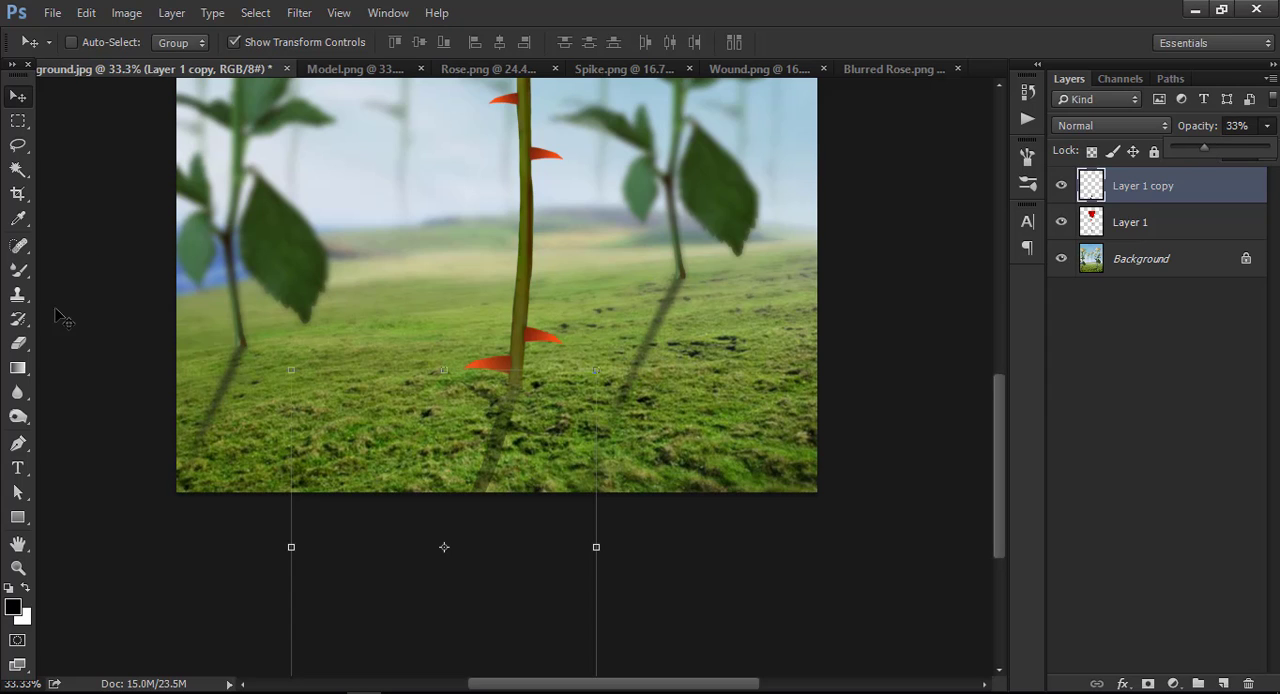
{"action": "left_click", "coordinate": [19, 347]}
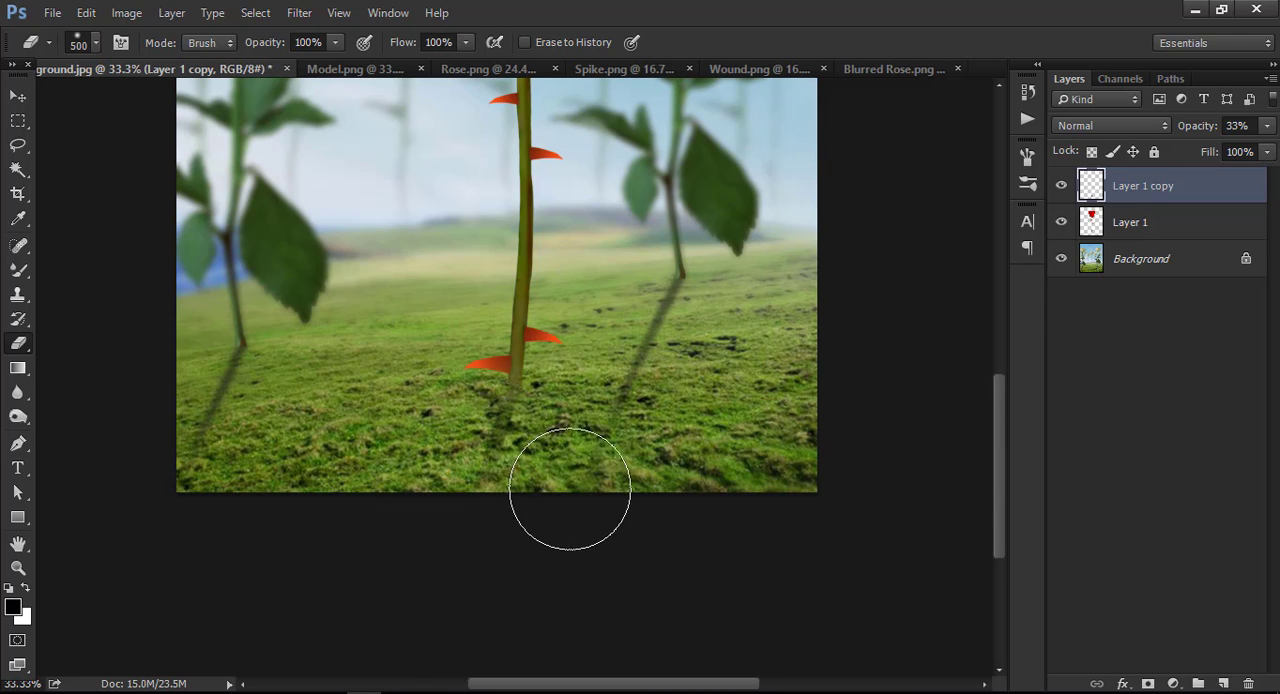
{"action": "scroll", "coordinate": [620, 549], "scroll_direction": "up", "scroll_amount": 3}
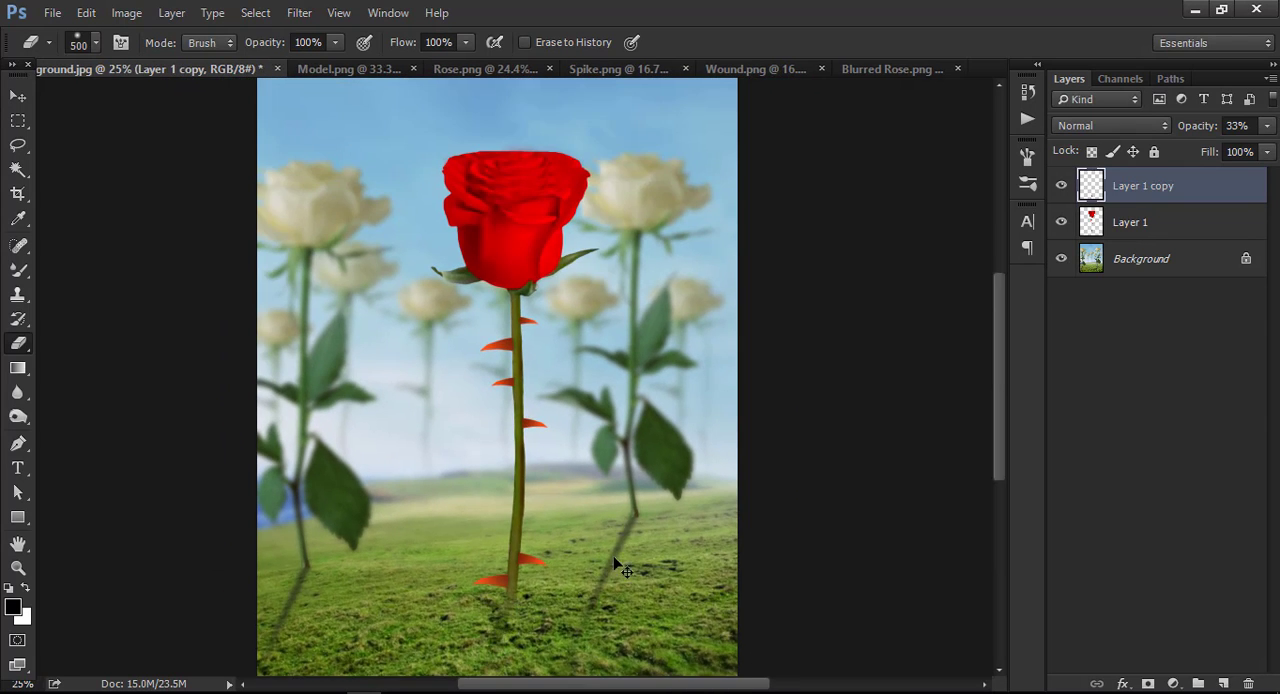
Compare the stem base with and without the shadow layer up close, and view the whole composition.
{"action": "scroll", "coordinate": [584, 597], "scroll_direction": "down", "scroll_amount": 3}
{"action": "key", "text": "ctrl+plus"}
{"action": "key", "text": "ctrl+plus"}
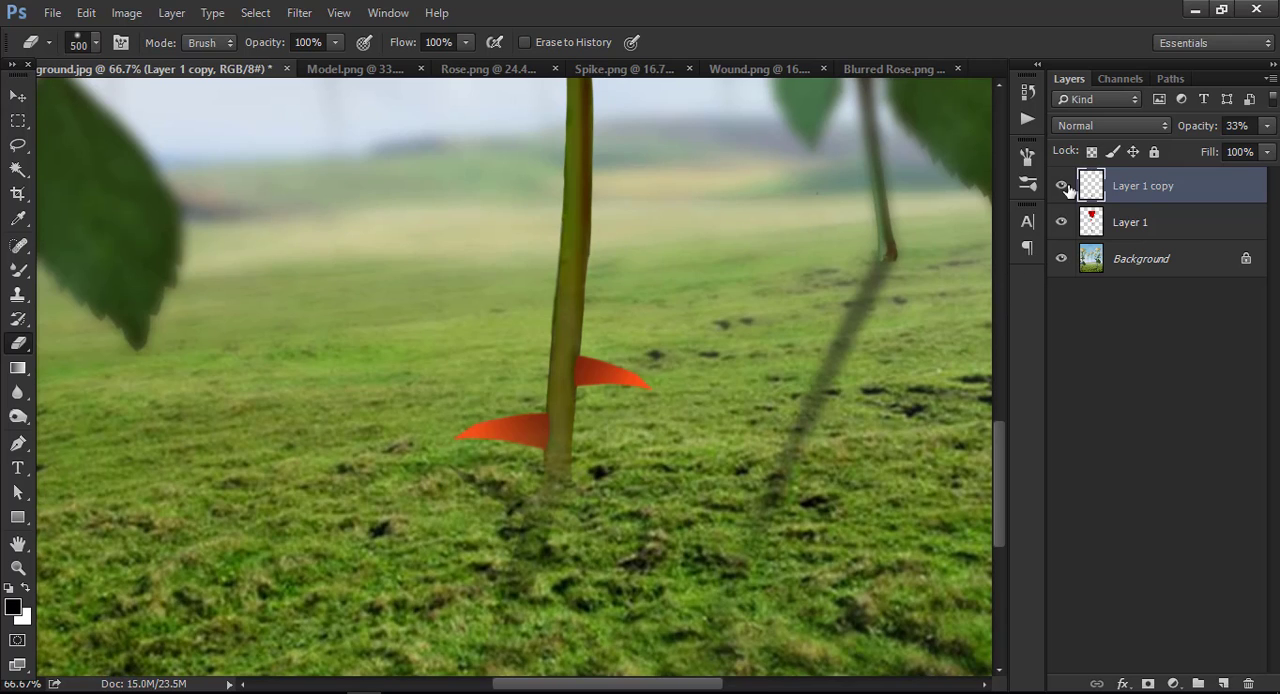
{"action": "left_click", "coordinate": [1062, 187]}
{"action": "left_click", "coordinate": [1065, 188]}
{"action": "left_click", "coordinate": [1065, 188]}
{"action": "left_click", "coordinate": [1065, 188]}
{"action": "key", "text": "ctrl+minus"}
{"action": "key", "text": "ctrl+minus"}
{"action": "key", "text": "ctrl+minus"}
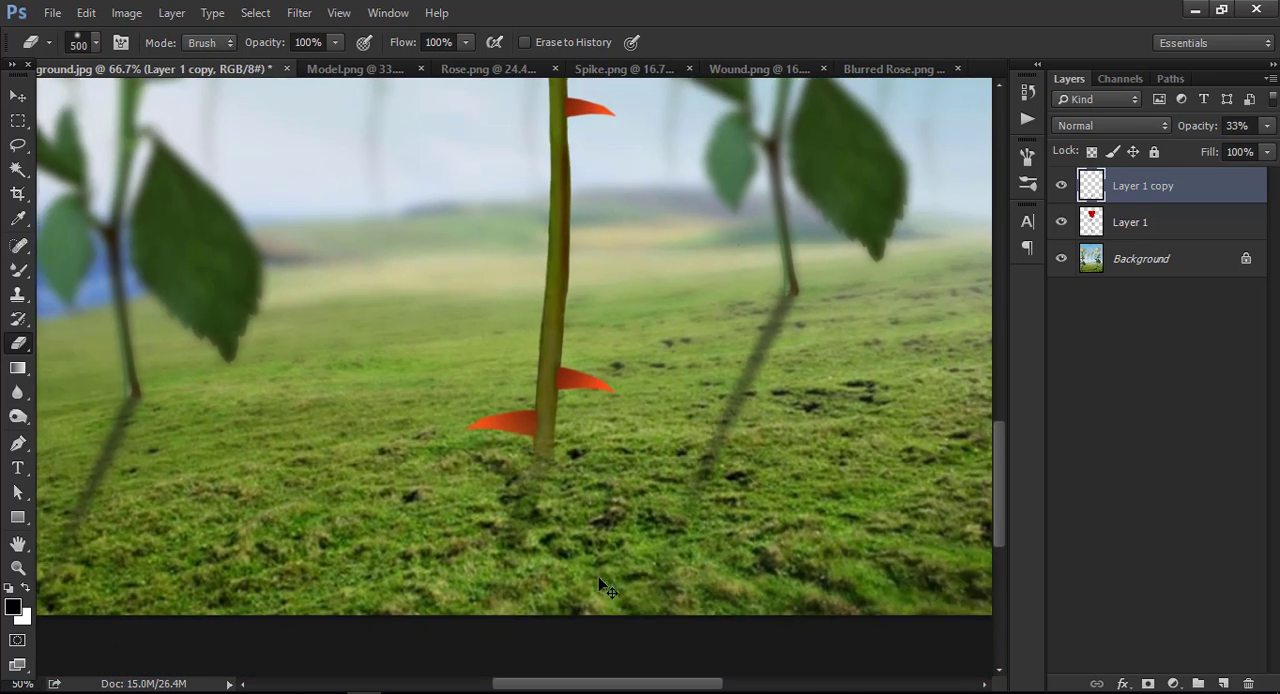
{"action": "key", "text": "z"}
{"action": "right_click", "coordinate": [517, 343]}
{"action": "left_click", "coordinate": [567, 351]}
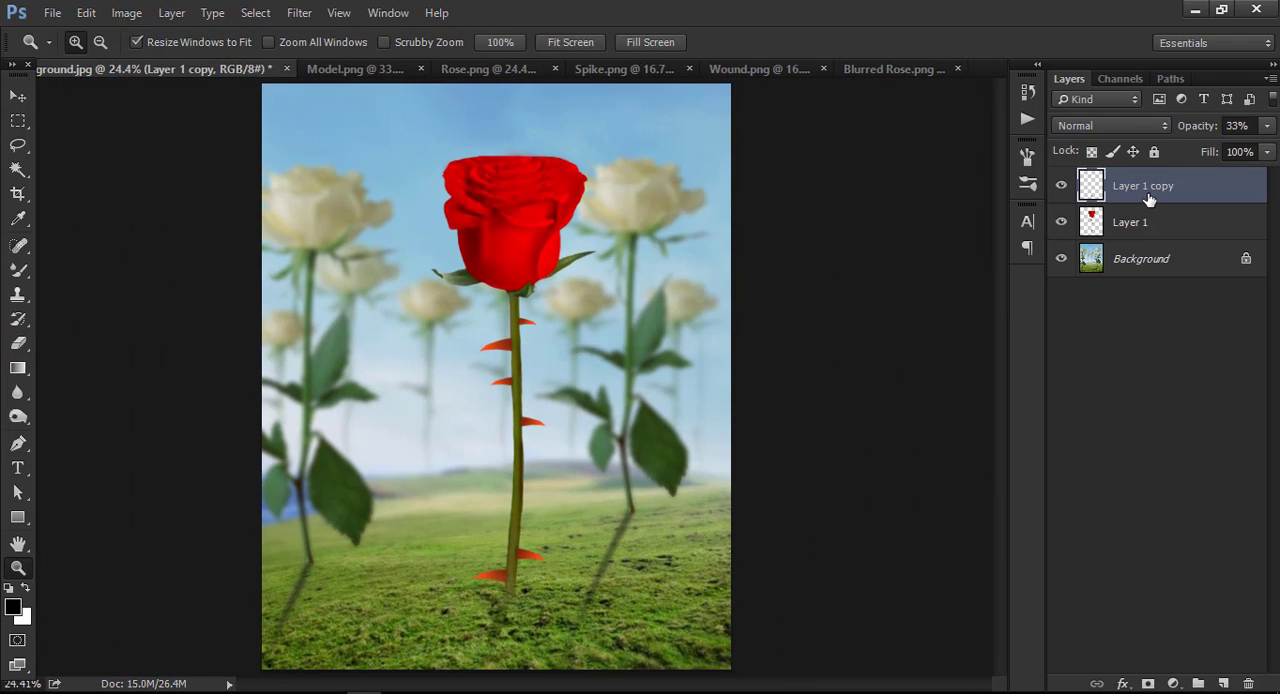
Bring the model from Model.png into the background document, scale him to about 70.7%, and place him in front of the rose stem.
{"action": "left_click", "coordinate": [366, 66]}
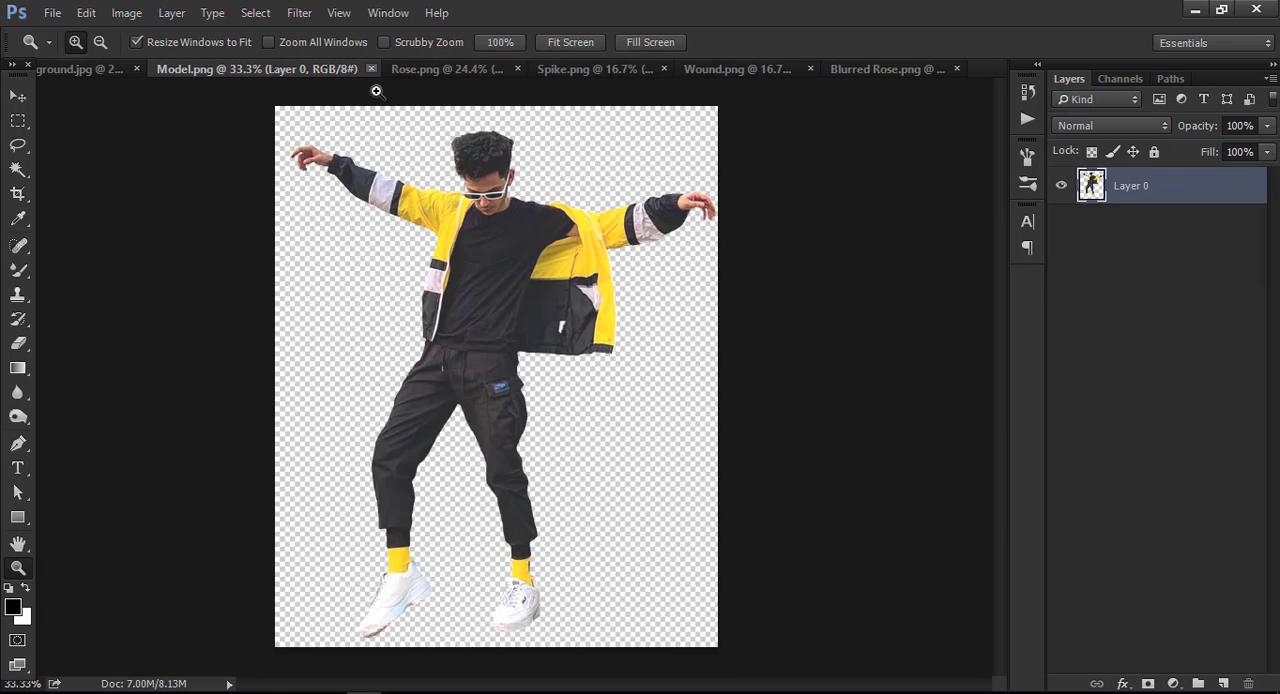
{"action": "key", "text": "v"}
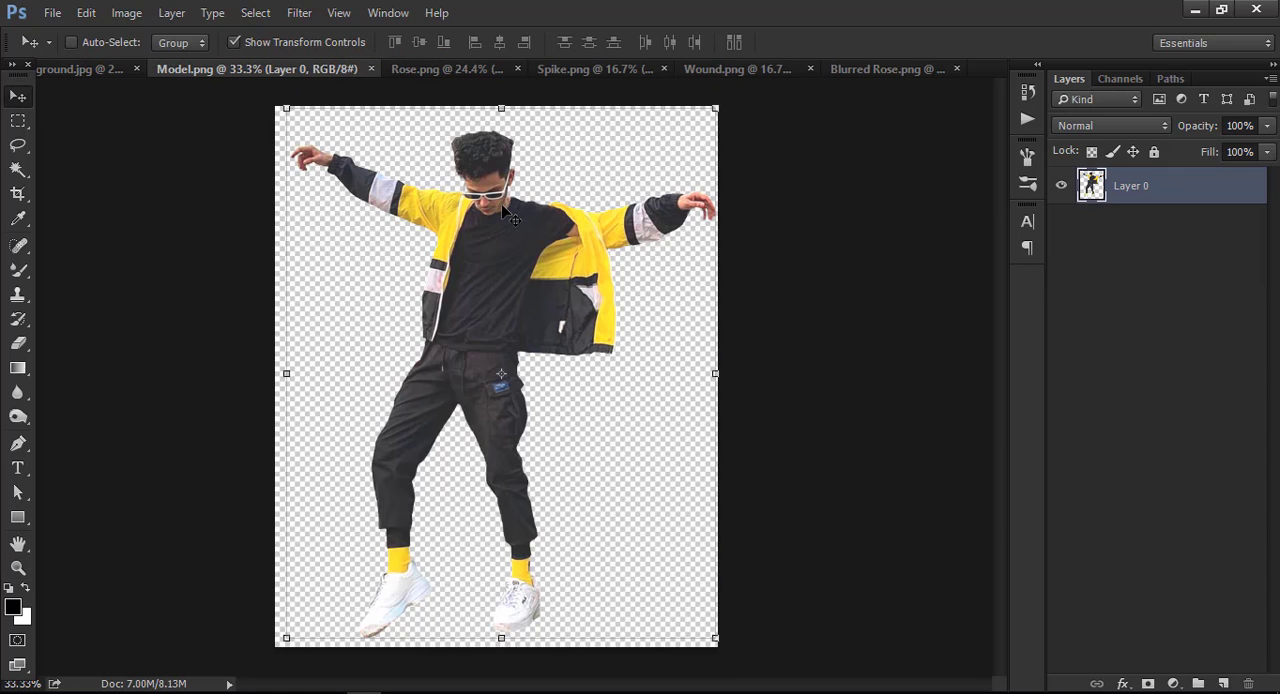
{"action": "left_click_drag", "start_coordinate": [510, 215], "coordinate": [557, 326]}
{"action": "left_click_drag", "start_coordinate": [679, 182], "coordinate": [621, 249]}
{"action": "left_click_drag", "start_coordinate": [549, 339], "coordinate": [548, 293]}
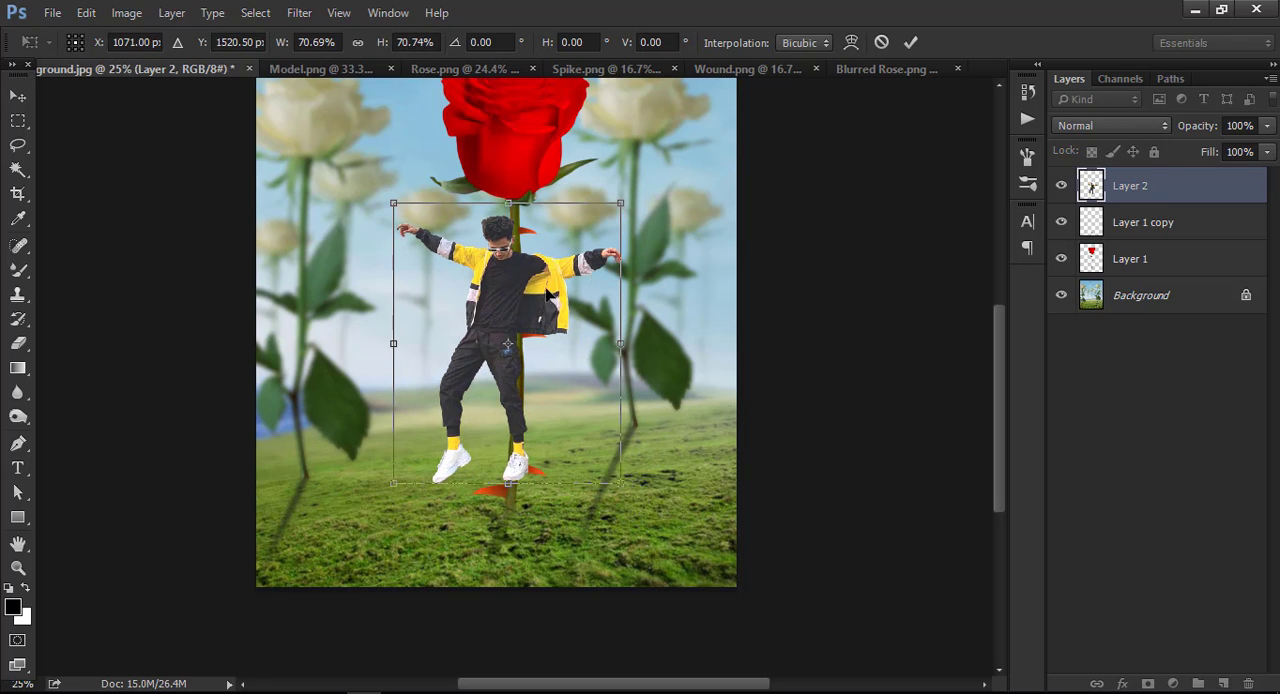
{"action": "scroll", "coordinate": [643, 207], "scroll_direction": "up", "scroll_amount": 2}
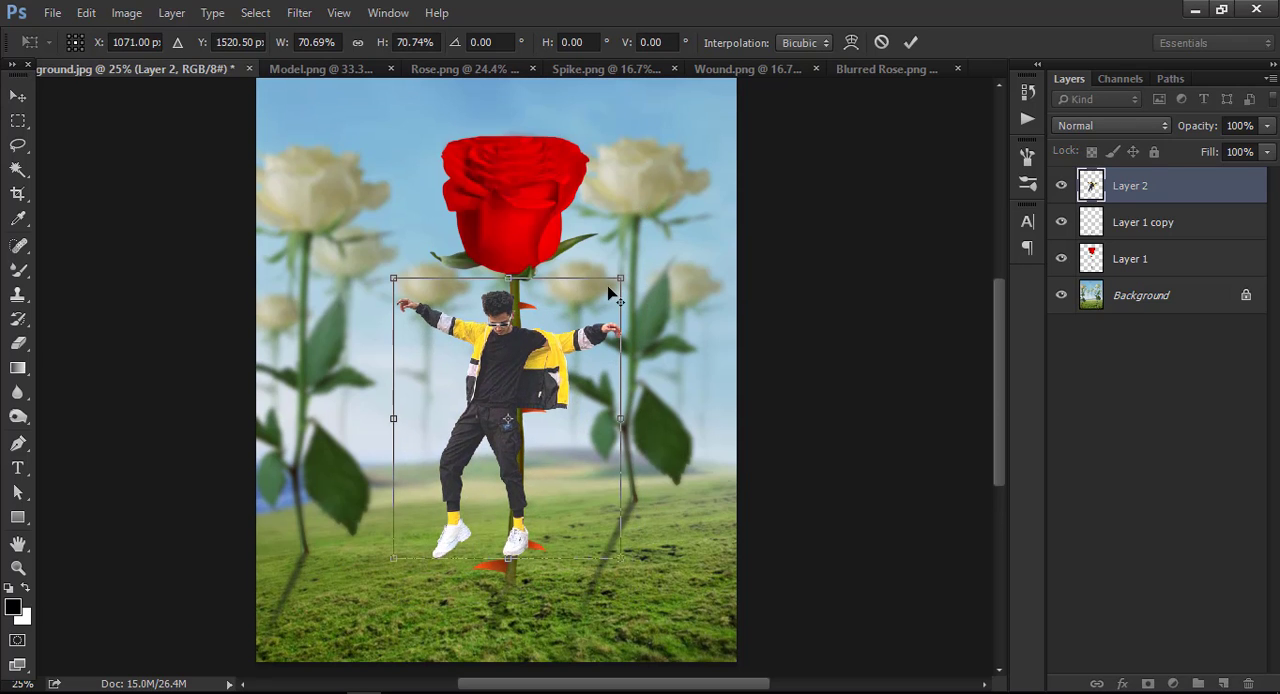
Reduce the model to about 67.6% scale and shift him to X 1051.50 px, Y 1556.50 px against the stem.
{"action": "left_click_drag", "start_coordinate": [622, 272], "coordinate": [614, 282]}
{"action": "mouse_move", "coordinate": [561, 374]}
{"action": "left_mouse_down"}
{"action": "mouse_move", "coordinate": [574, 395]}
{"action": "mouse_move", "coordinate": [560, 405]}
{"action": "mouse_move", "coordinate": [572, 382]}
{"action": "mouse_move", "coordinate": [548, 391]}
{"action": "mouse_move", "coordinate": [544, 380]}
{"action": "left_mouse_up"}
{"action": "key", "text": "Right"}
{"action": "key", "text": "Right"}
{"action": "key", "text": "Right"}
{"action": "key", "text": "Right"}
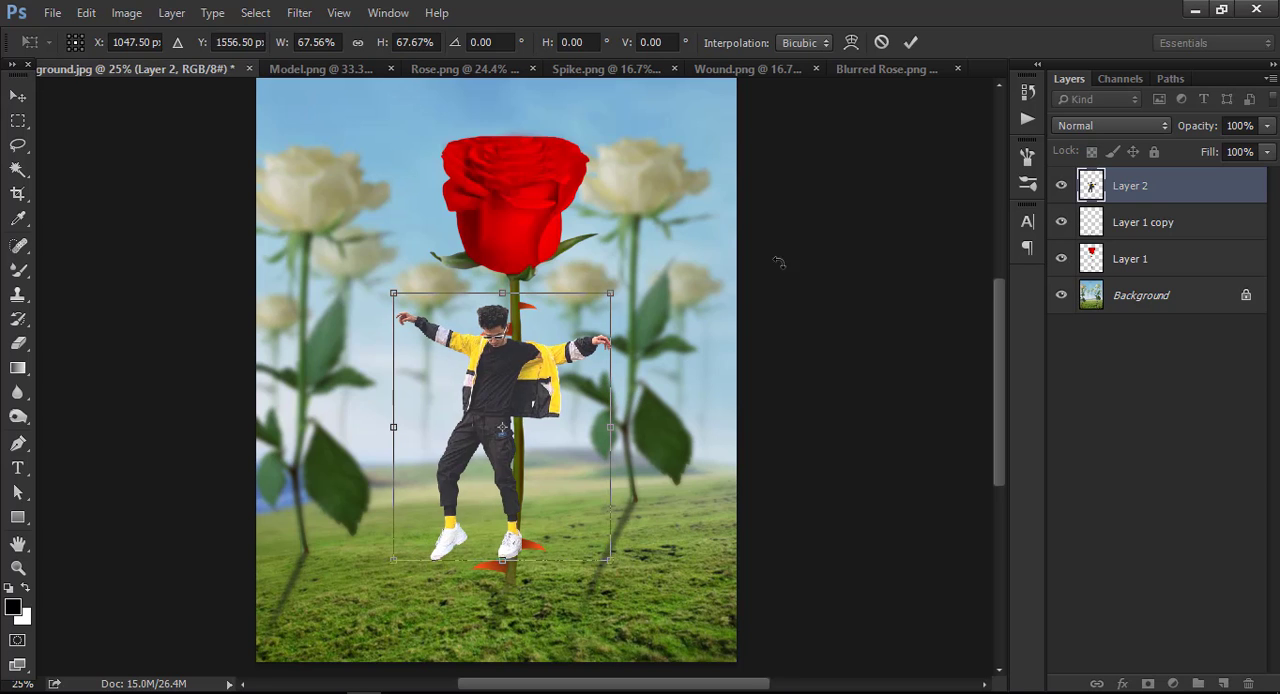
Close the Blurred Rose.png document and switch to the Rose.png document.
{"action": "left_click", "coordinate": [957, 69]}
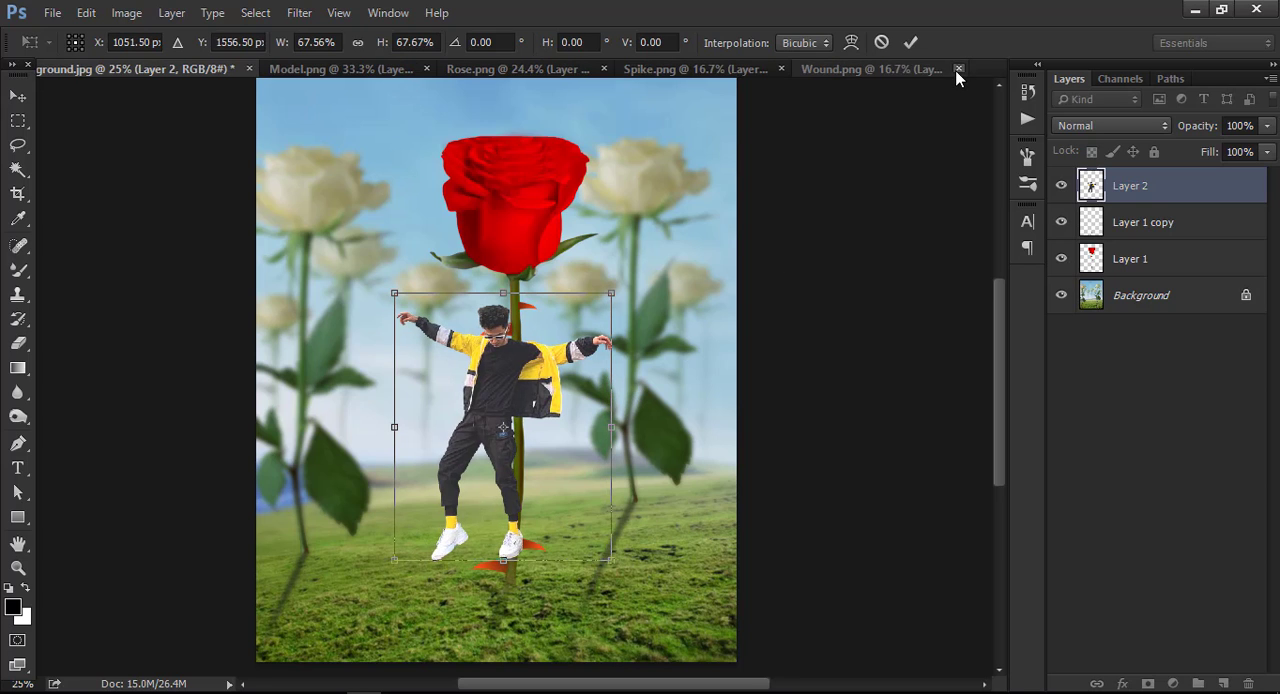
{"action": "left_click", "coordinate": [893, 72]}
{"action": "left_click", "coordinate": [694, 66]}
{"action": "left_click", "coordinate": [492, 72]}
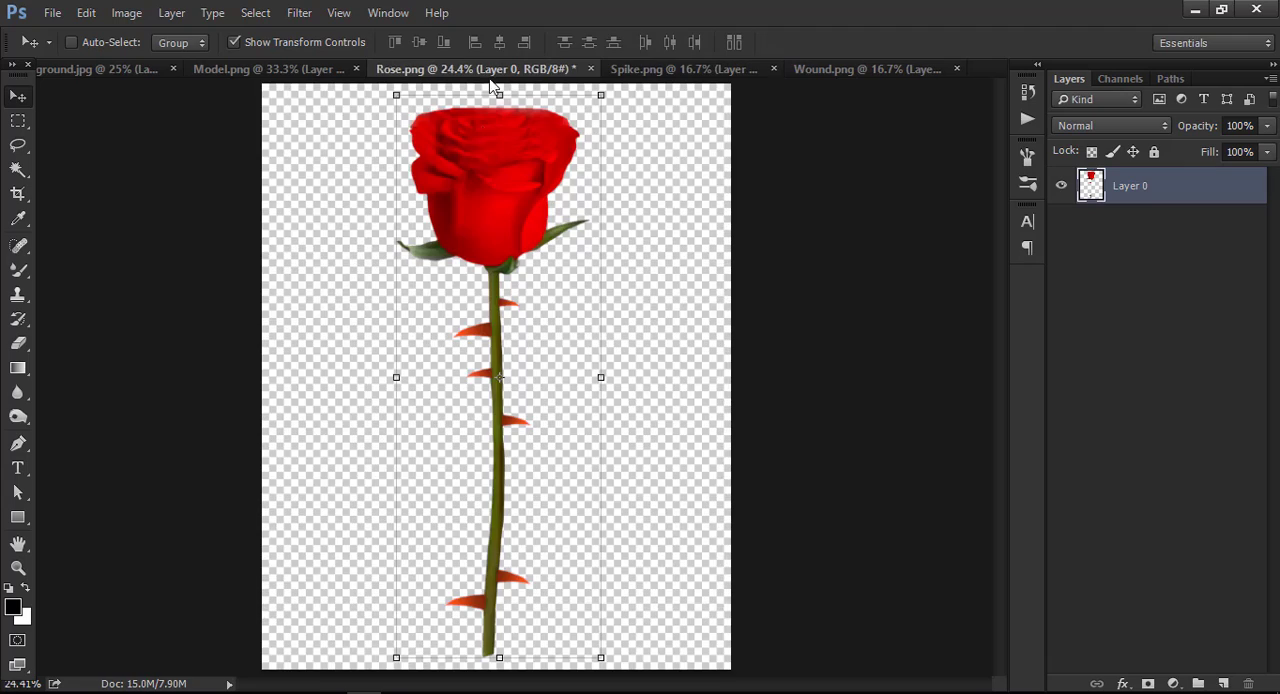
Switch to the Spike.png document and inspect the orange spike up close.
{"action": "left_click", "coordinate": [683, 69]}
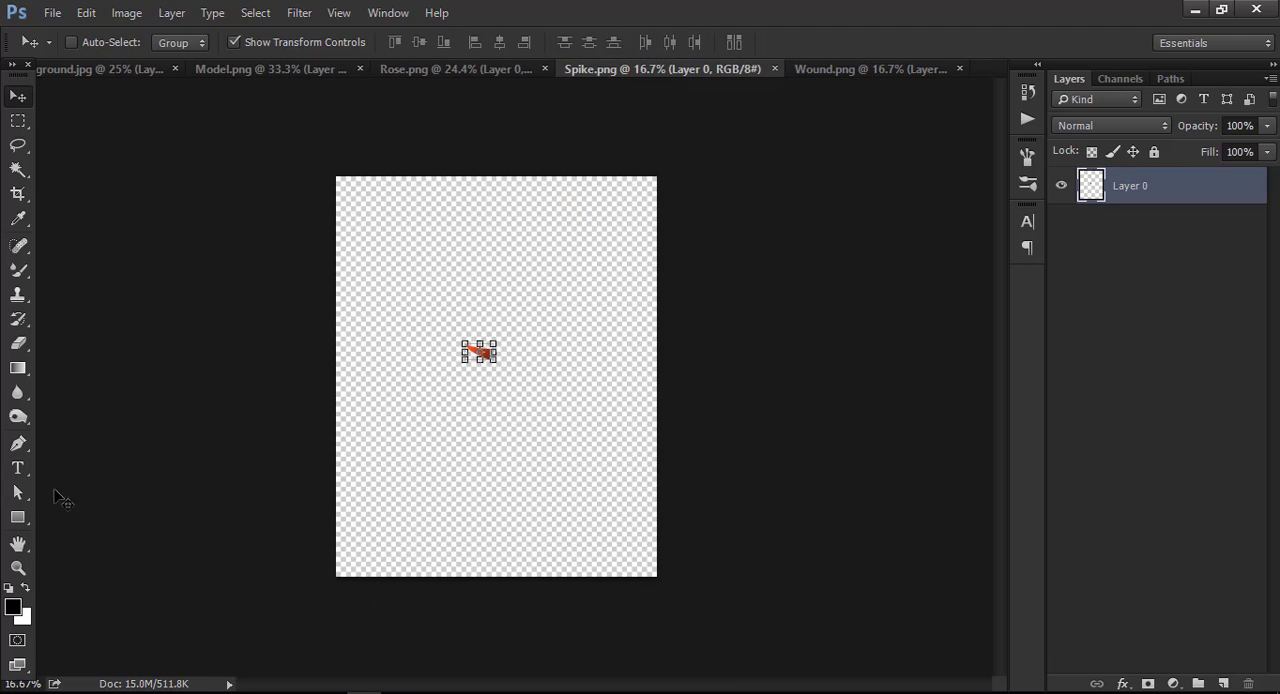
{"action": "left_click", "coordinate": [18, 568]}
{"action": "left_click", "coordinate": [466, 386]}
{"action": "left_click", "coordinate": [463, 351]}
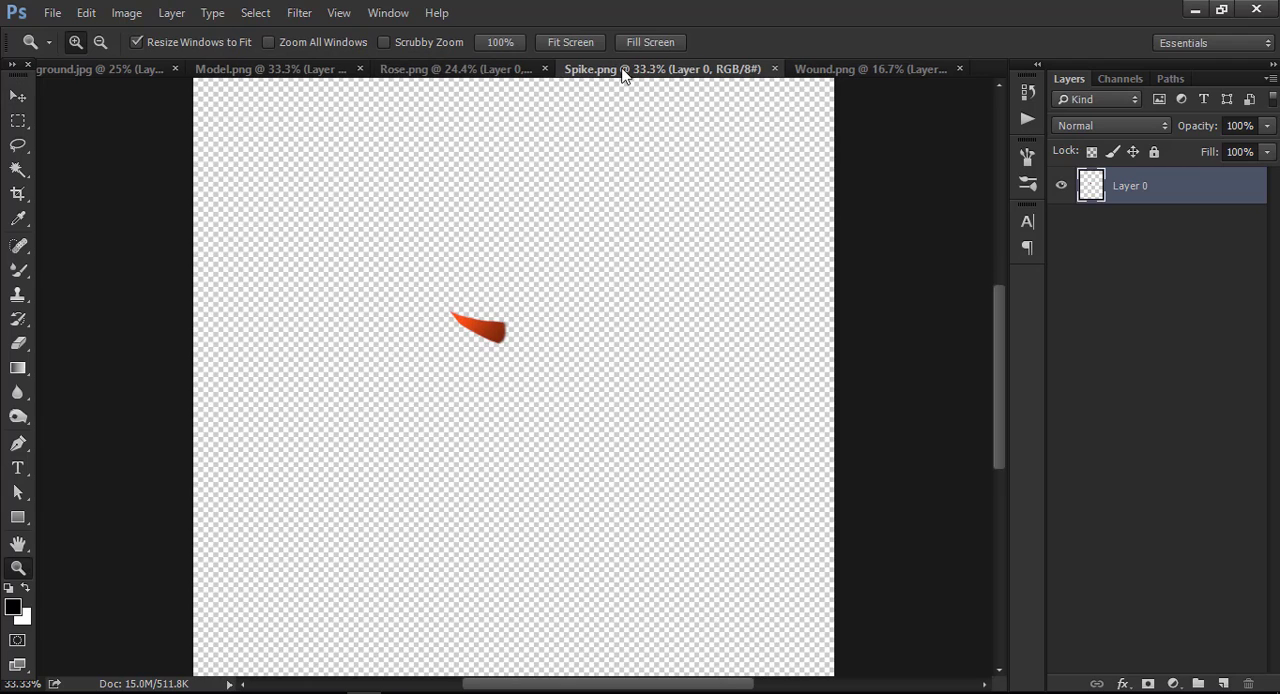
Bring the wound from Wound.png into the background document and place it over the model.
{"action": "left_click", "coordinate": [851, 68]}
{"action": "left_click", "coordinate": [18, 96]}
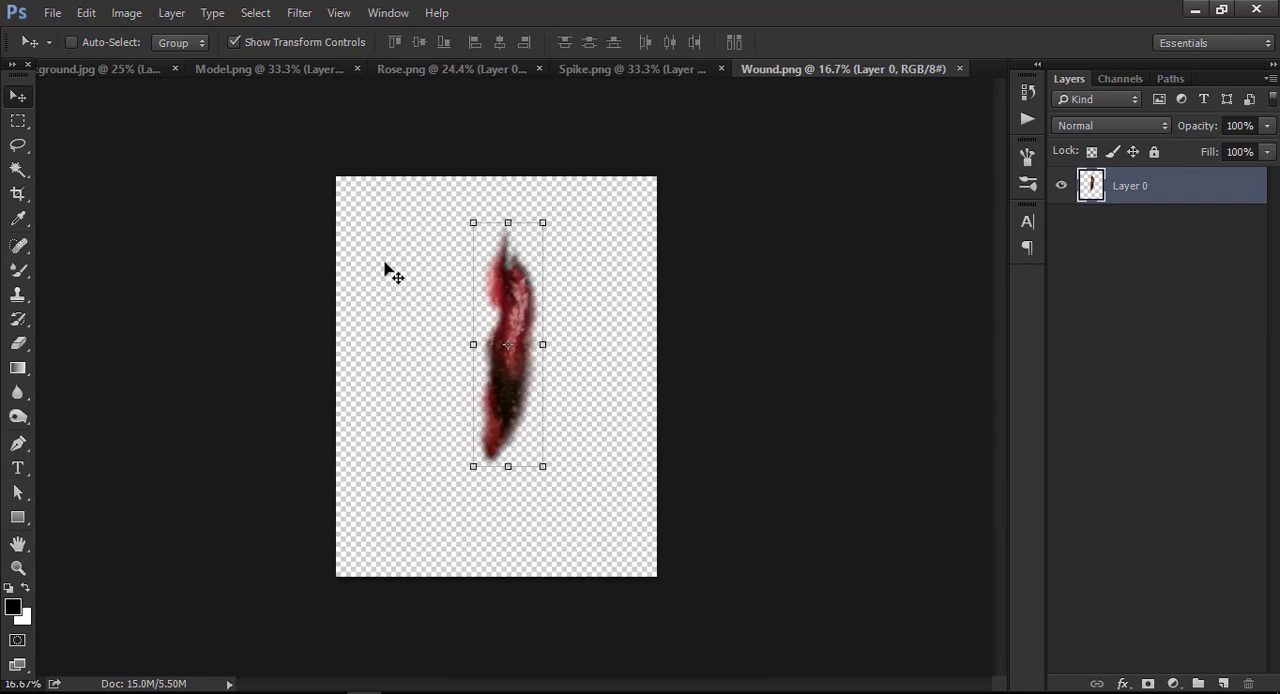
{"action": "left_click_drag", "start_coordinate": [521, 287], "coordinate": [503, 388]}
{"action": "scroll", "coordinate": [534, 377], "scroll_direction": "down", "scroll_amount": 3}
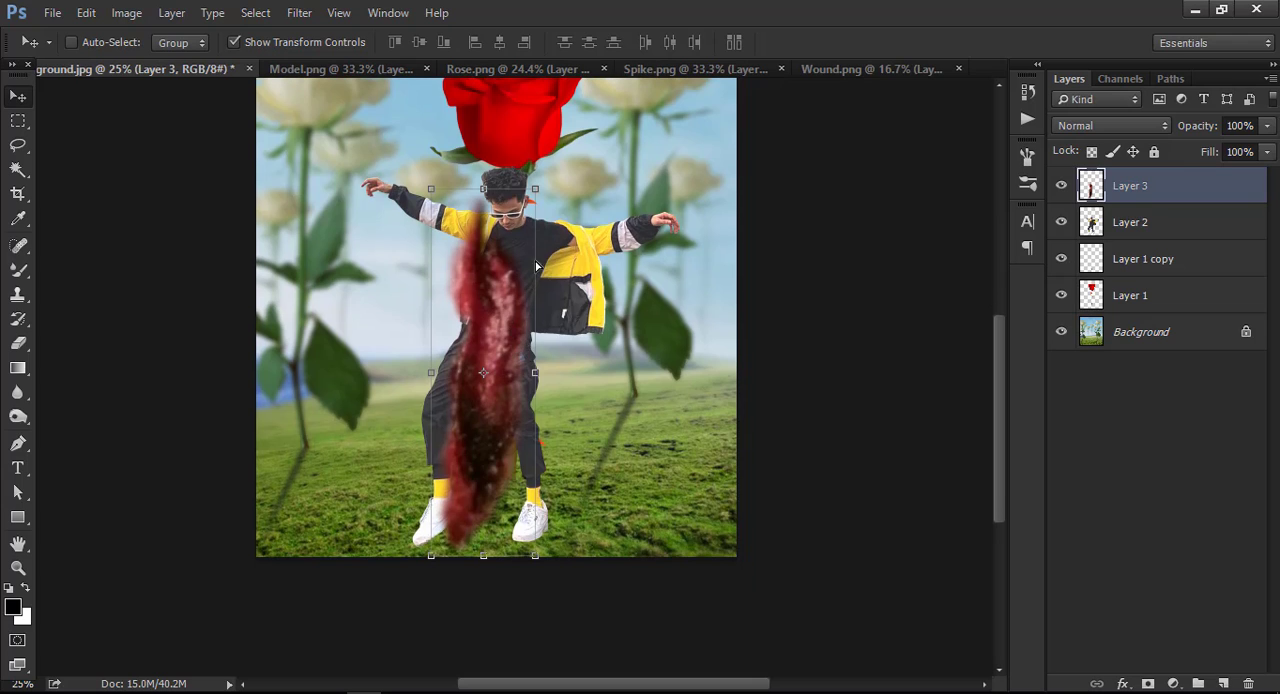
{"action": "left_click_drag", "start_coordinate": [508, 281], "coordinate": [558, 225]}
{"action": "left_click_drag", "start_coordinate": [588, 132], "coordinate": [546, 268]}
{"action": "left_click_drag", "start_coordinate": [532, 317], "coordinate": [511, 275]}
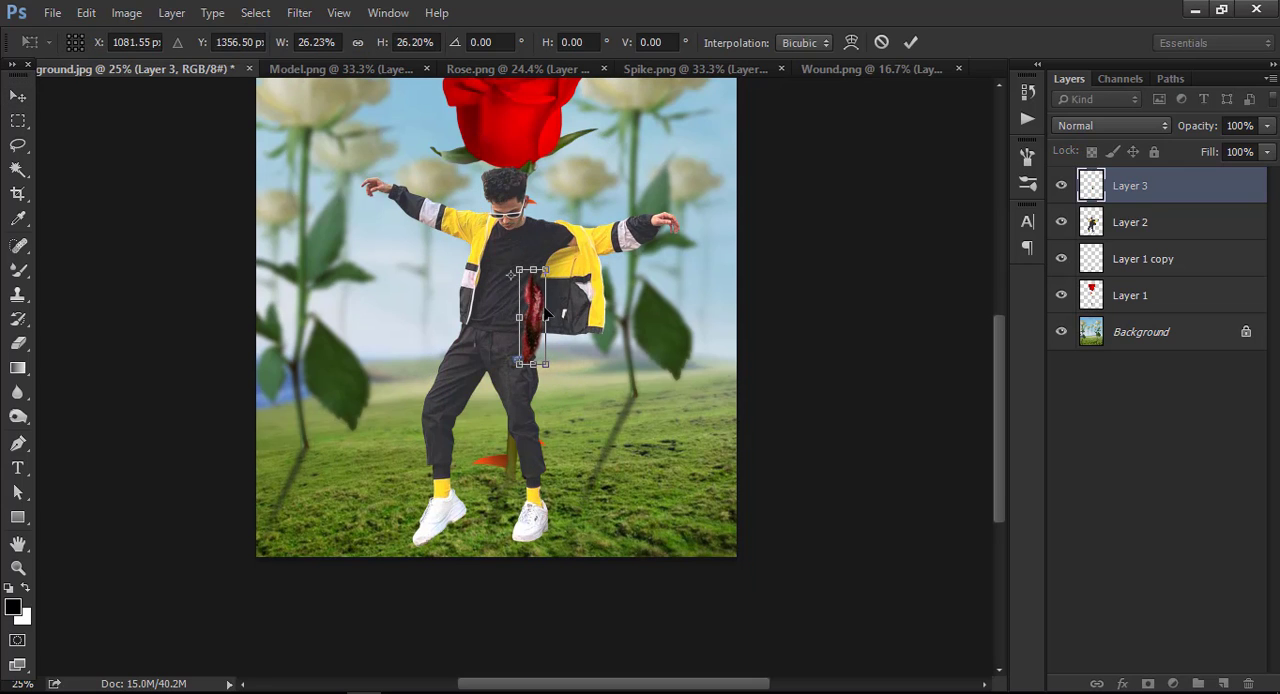
{"action": "left_click", "coordinate": [881, 42]}
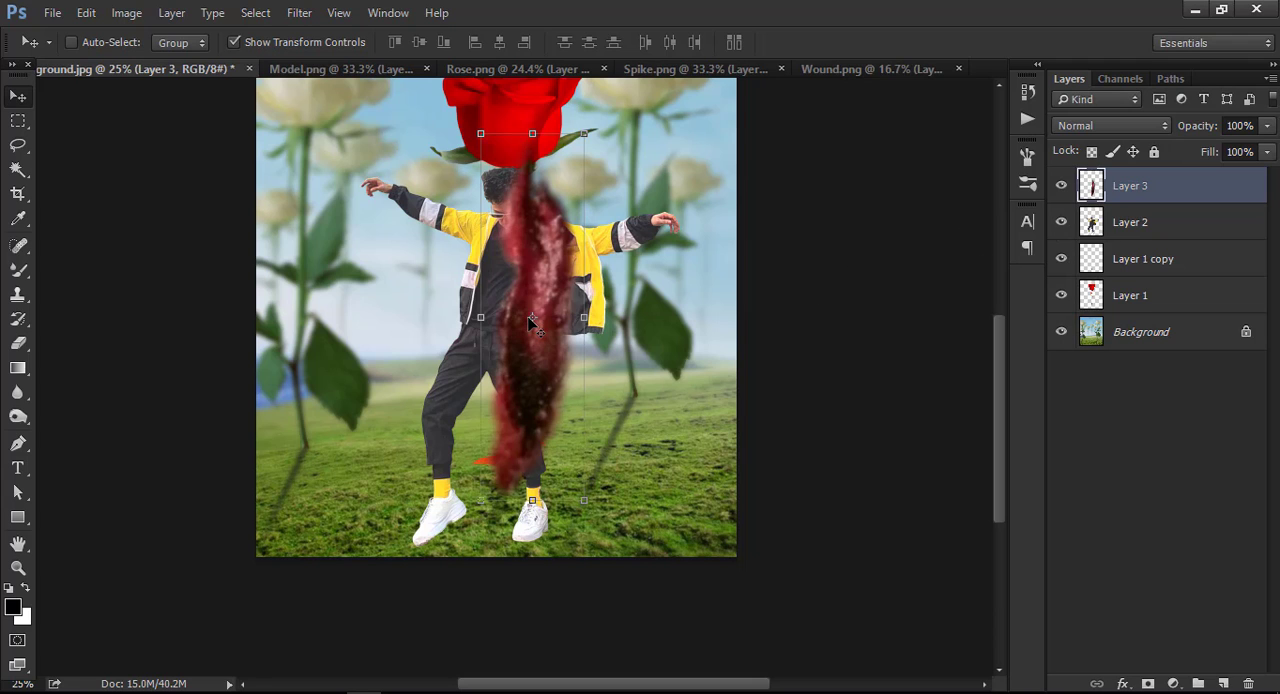
Move the wound aside to X 738.00 px, Y 1605.50 px and try flipping the model horizontally.
{"action": "left_click_drag", "start_coordinate": [532, 318], "coordinate": [429, 334]}
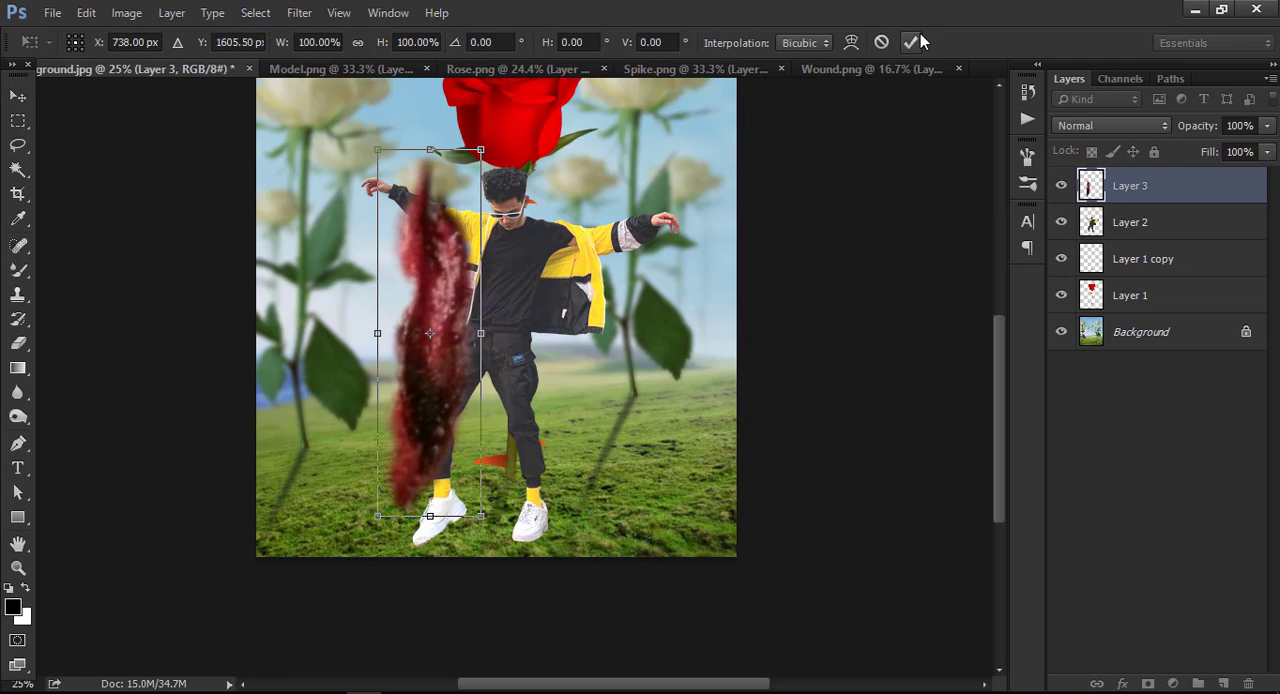
{"action": "left_click", "coordinate": [951, 42]}
{"action": "left_click", "coordinate": [1110, 235]}
{"action": "right_click", "coordinate": [1096, 232]}
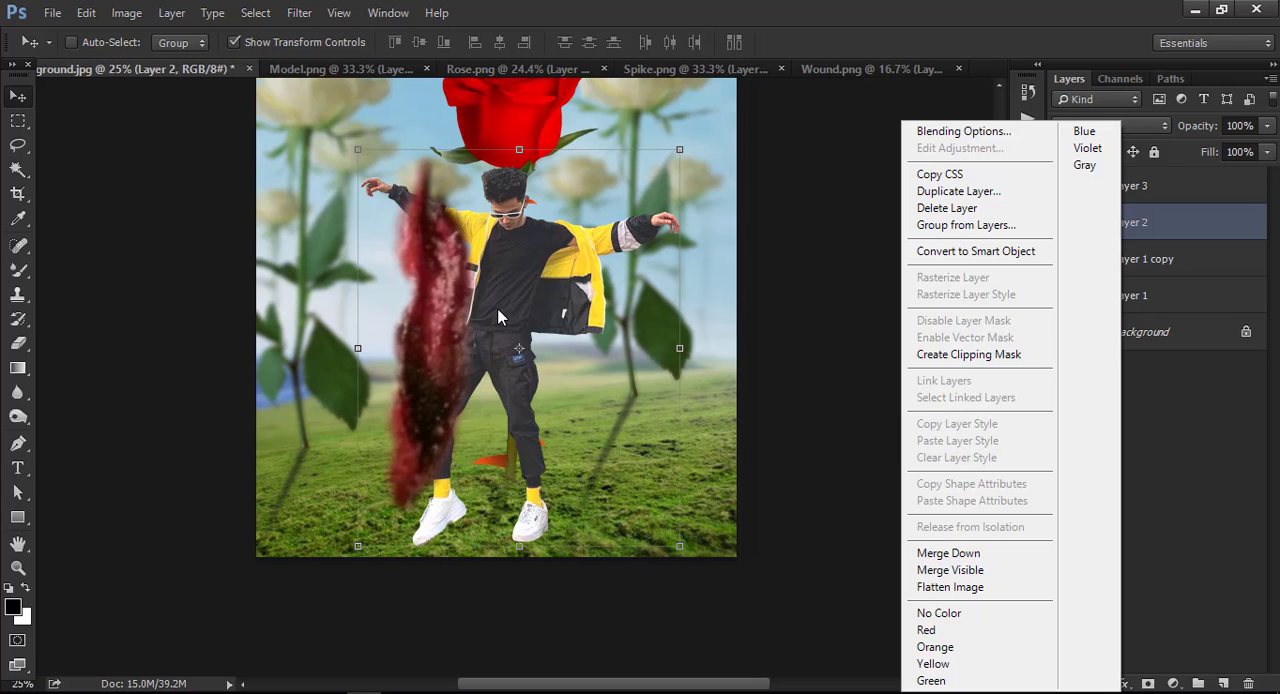
{"action": "key", "text": "Escape"}
{"action": "key", "text": "ctrl+t"}
{"action": "right_click", "coordinate": [560, 348]}
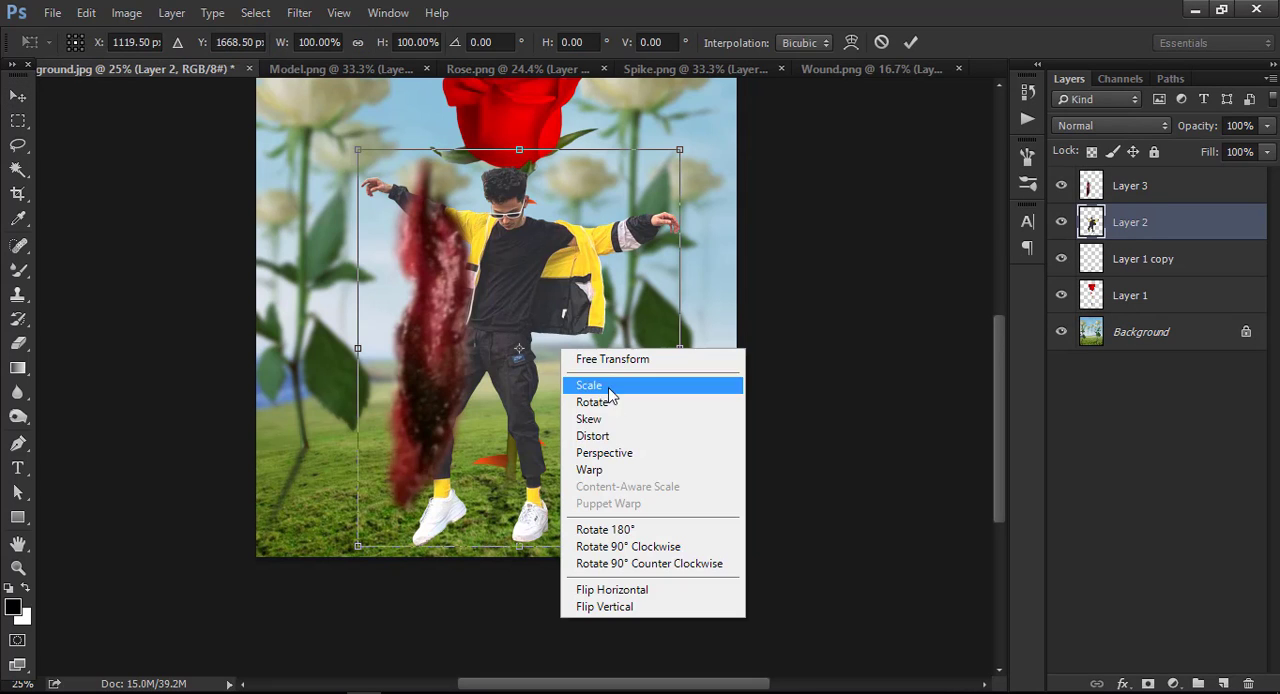
{"action": "left_click", "coordinate": [620, 591]}
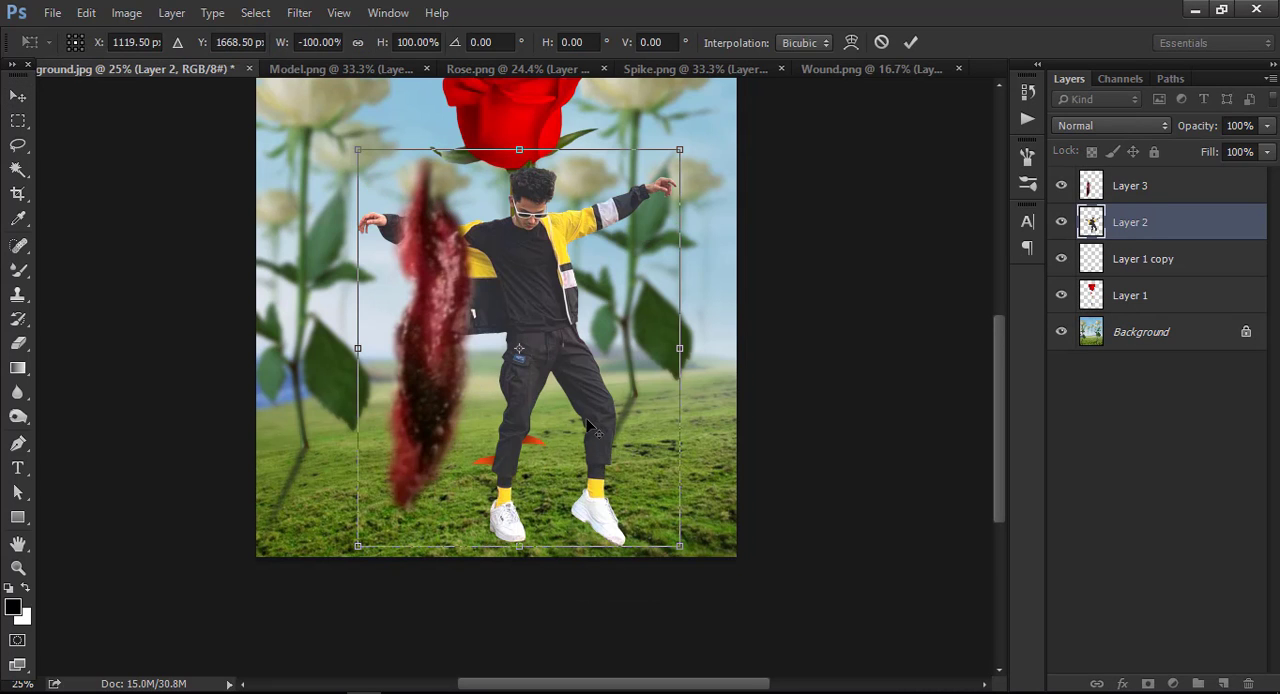
{"action": "left_click", "coordinate": [883, 43]}
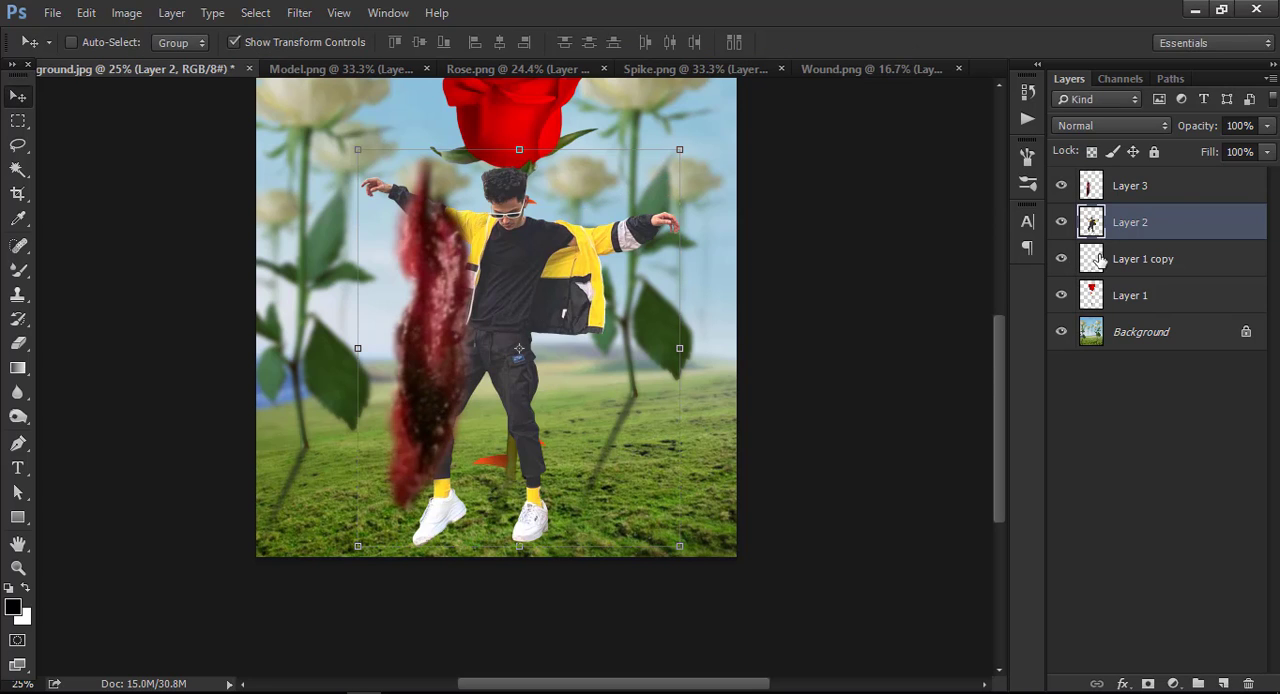
Move the wound back over the model's torso and scale it down to about 15.5%.
{"action": "left_click", "coordinate": [1148, 190]}
{"action": "left_click_drag", "start_coordinate": [463, 277], "coordinate": [545, 270]}
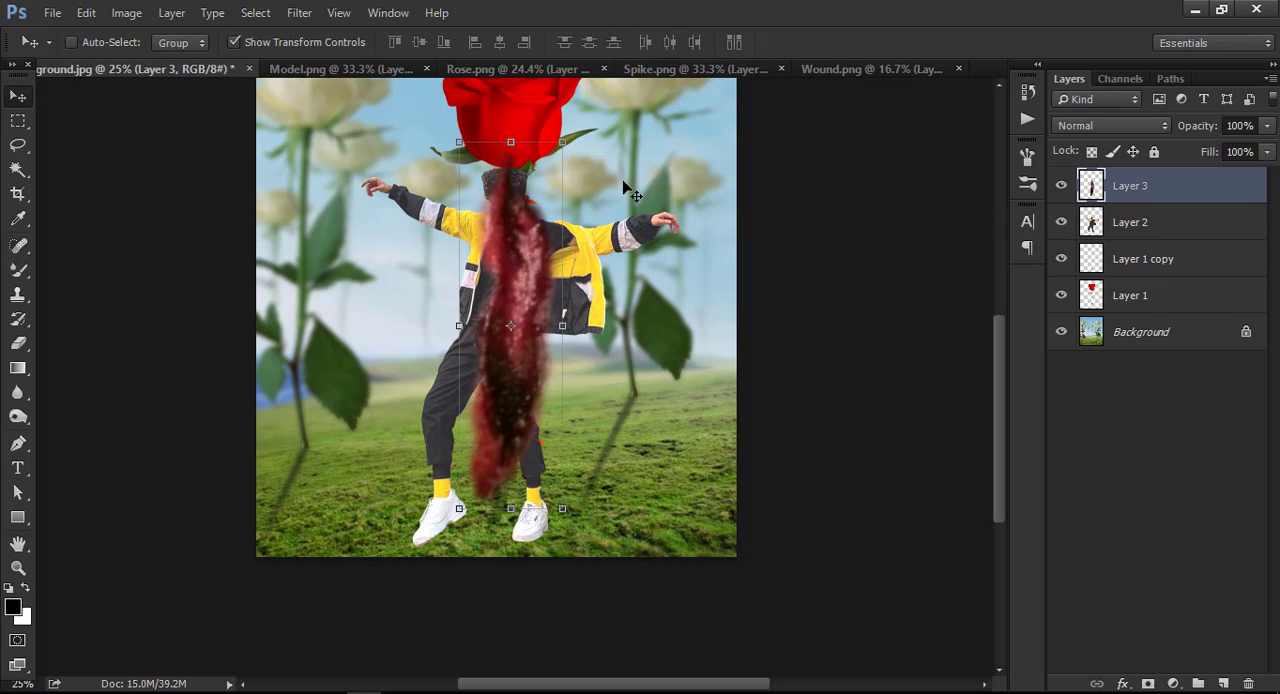
{"action": "mouse_move", "coordinate": [570, 140]}
{"action": "left_mouse_down"}
{"action": "mouse_move", "coordinate": [545, 175]}
{"action": "mouse_move", "coordinate": [521, 297]}
{"action": "left_mouse_up"}
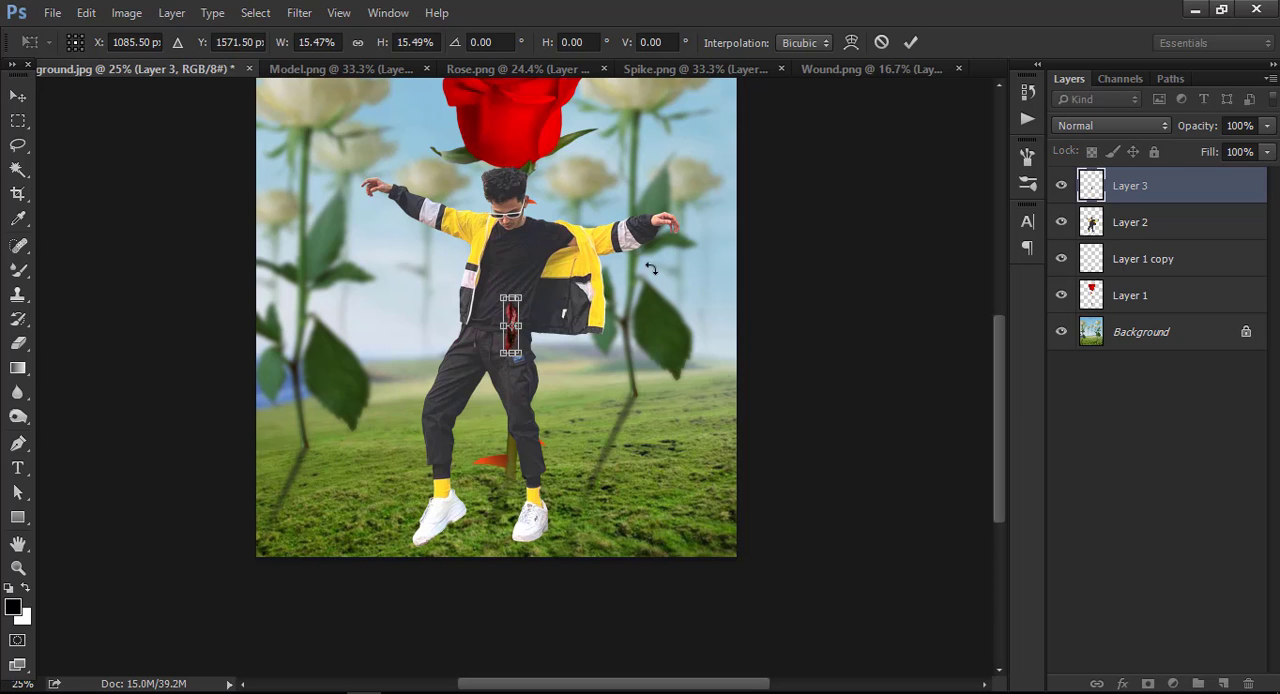
{"action": "left_click", "coordinate": [915, 39]}
Raise the reduced wound from the waist onto the middle of the model's black shirt.
{"action": "key", "text": "ctrl+plus"}
{"action": "key", "text": "ctrl+plus"}
{"action": "key", "text": "ctrl+plus"}
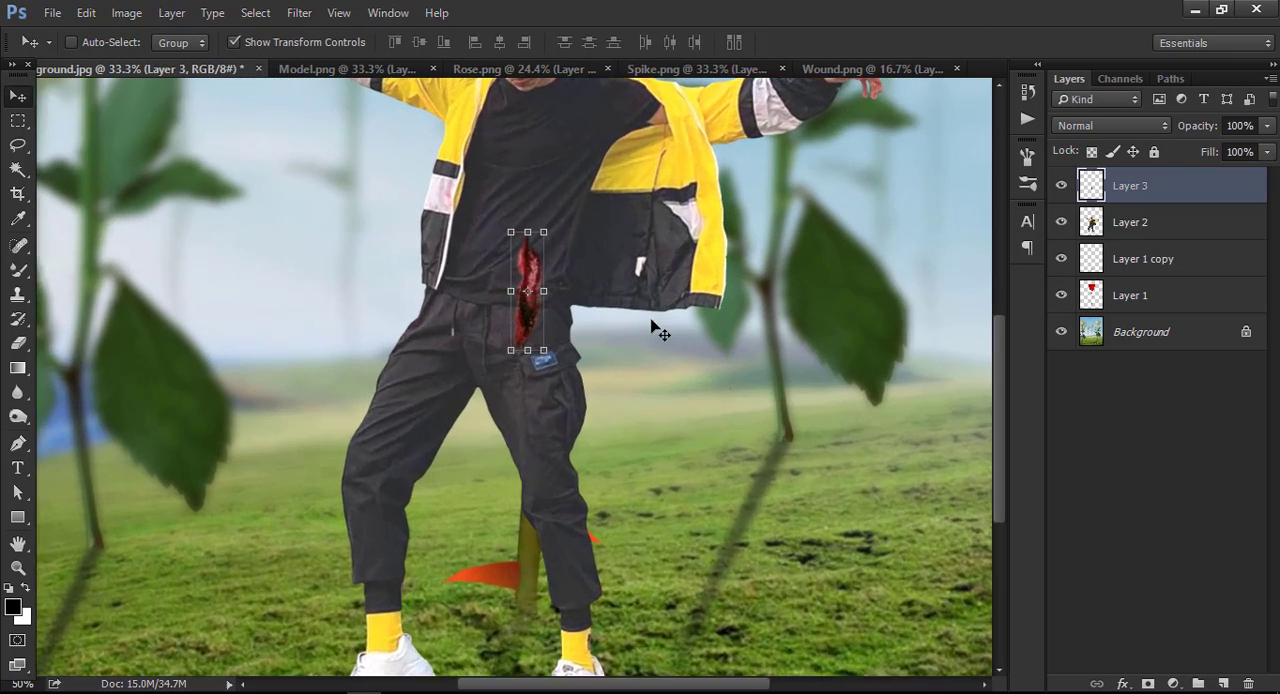
{"action": "scroll", "coordinate": [570, 338], "scroll_direction": "up", "scroll_amount": 4}
{"action": "key", "text": "ctrl+t"}
{"action": "left_click_drag", "start_coordinate": [540, 378], "coordinate": [522, 240]}
{"action": "left_click", "coordinate": [915, 42]}
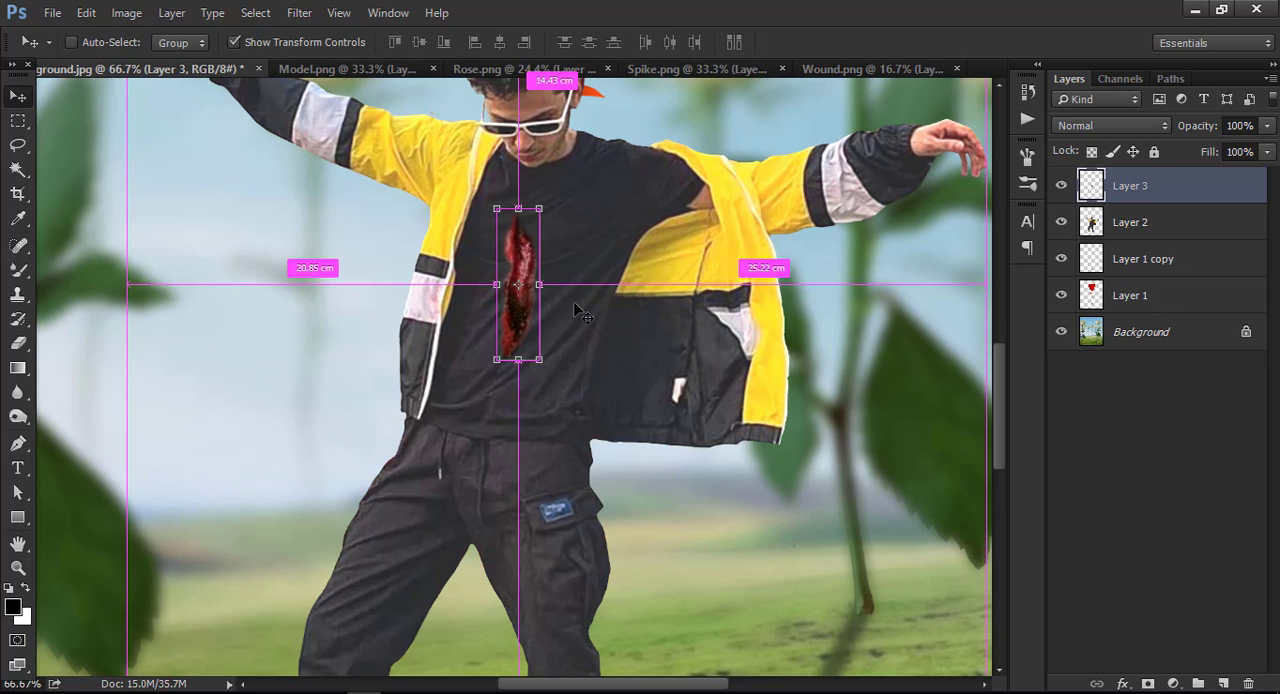
Select the wound and model layers together and nudge them slightly to the left along the stem.
{"action": "key", "text": "ctrl+minus"}
{"action": "key", "text": "ctrl+minus"}
{"action": "key", "text": "ctrl+minus"}
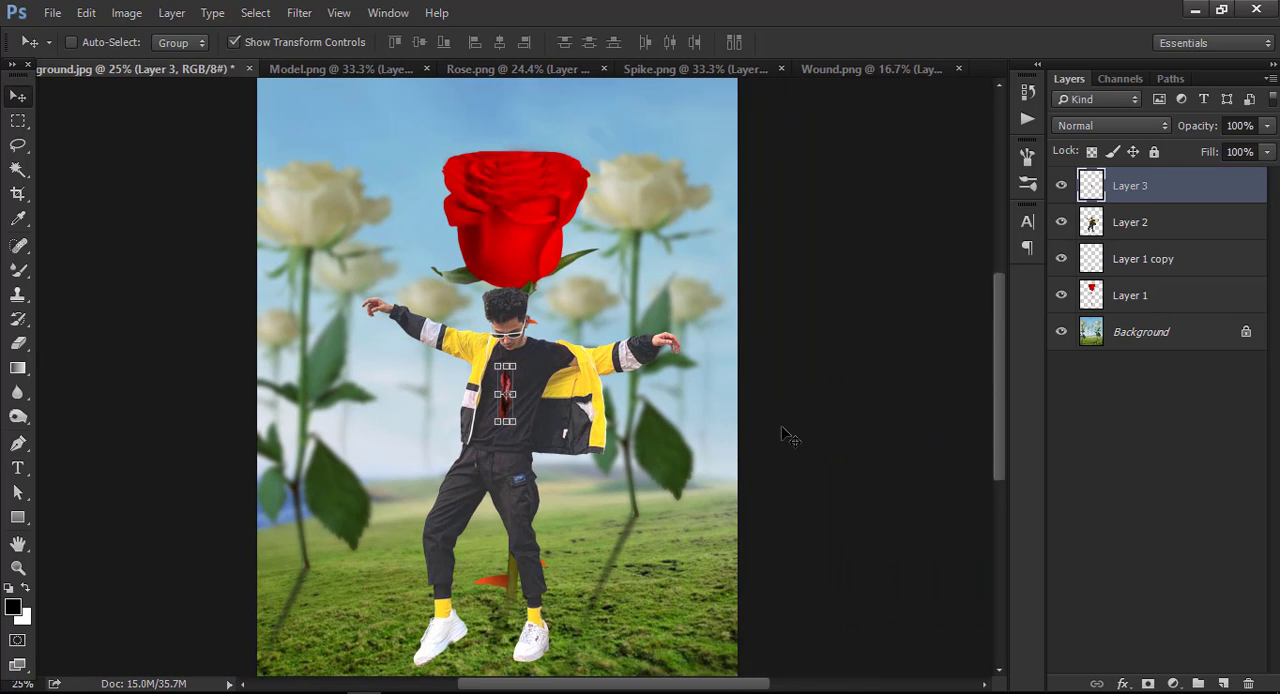
{"action": "left_click", "coordinate": [1123, 224]}
{"action": "left_click", "coordinate": [1128, 188], "text": "shift"}
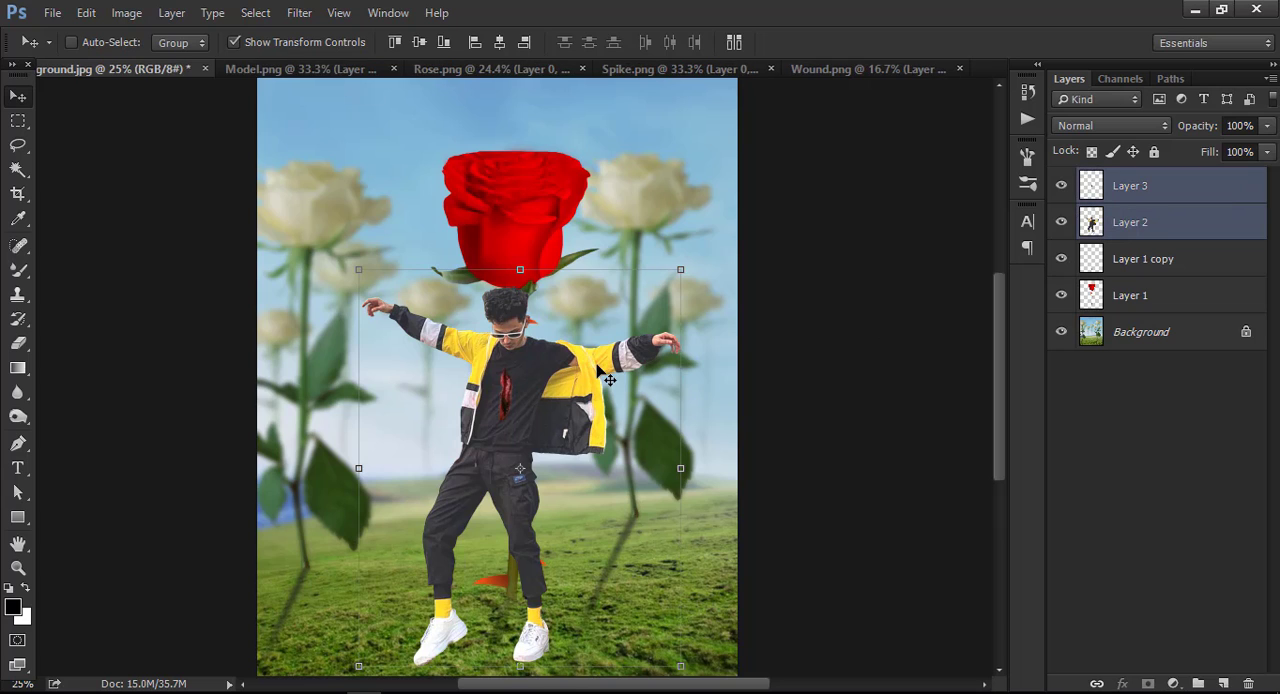
{"action": "key", "text": "shift+Left"}
{"action": "key", "text": "shift+Left"}
{"action": "key", "text": "shift+Left"}
{"action": "key", "text": "shift+Left"}
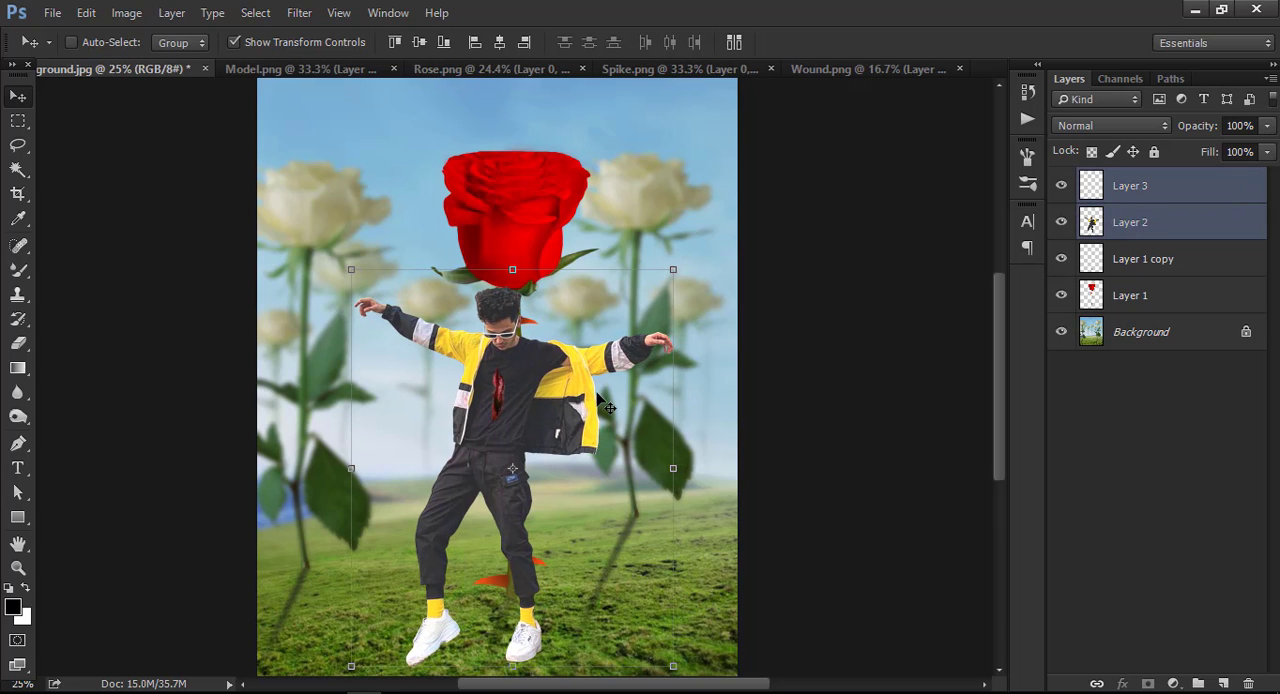
Scale the model and wound together to 66.84% and place them at X 1072.50 px, Y 1508.50 px against the stem.
{"action": "left_click_drag", "start_coordinate": [563, 397], "coordinate": [555, 390]}
{"action": "left_click_drag", "start_coordinate": [664, 262], "coordinate": [616, 316]}
{"action": "left_click_drag", "start_coordinate": [558, 421], "coordinate": [565, 398]}
{"action": "left_click_drag", "start_coordinate": [624, 300], "coordinate": [614, 310]}
{"action": "left_click_drag", "start_coordinate": [545, 390], "coordinate": [545, 380]}
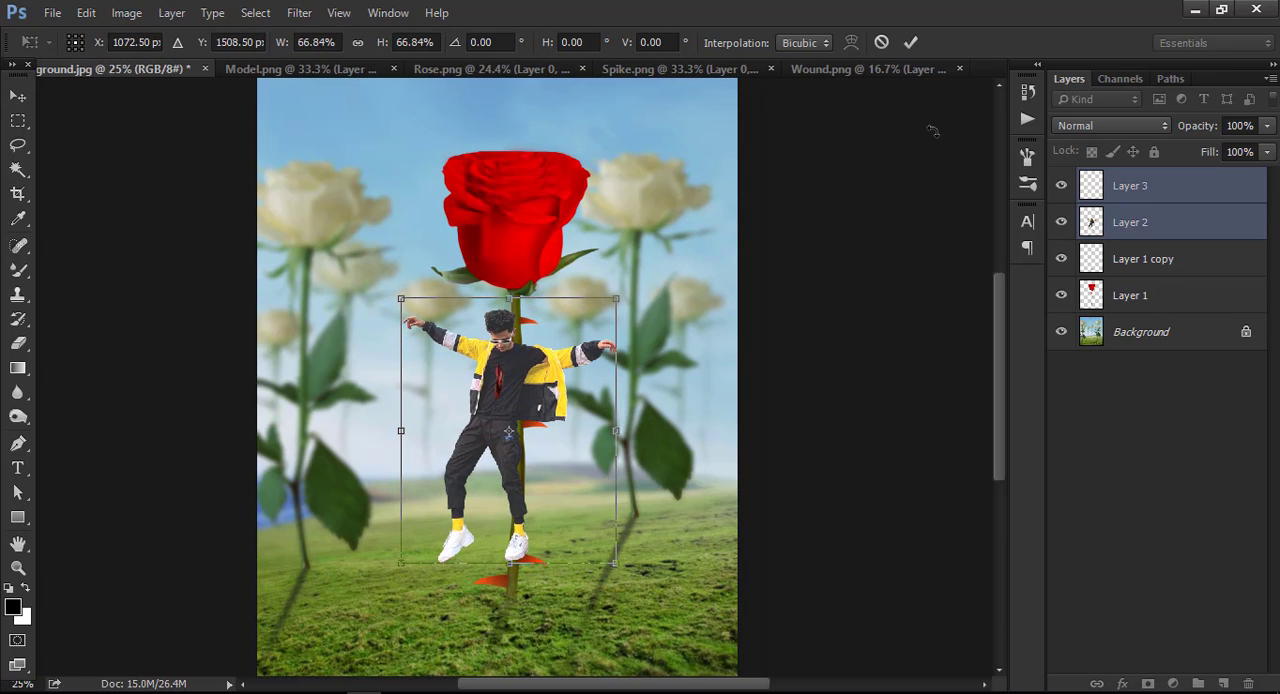
{"action": "left_click", "coordinate": [912, 42]}
Shrink the wound layer slightly on its own and adjust its placement on the model's chest.
{"action": "key", "text": "ctrl+minus"}
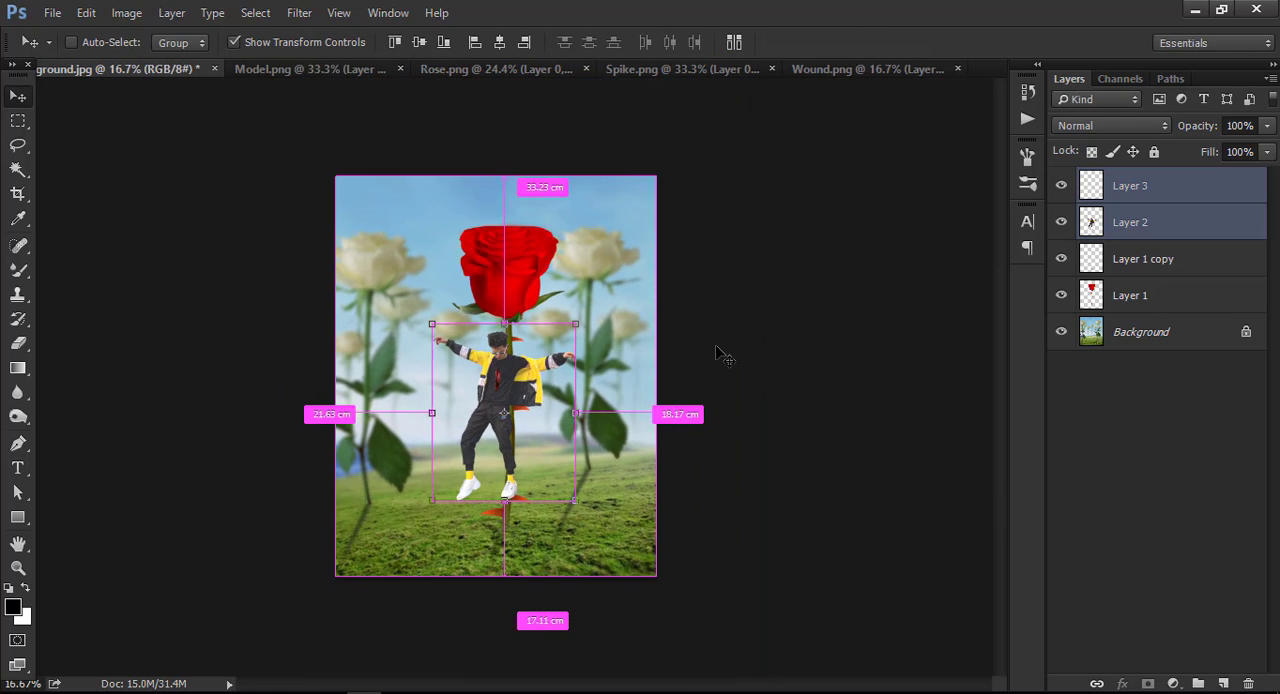
{"action": "key", "text": "ctrl+plus"}
{"action": "key", "text": "ctrl+plus"}
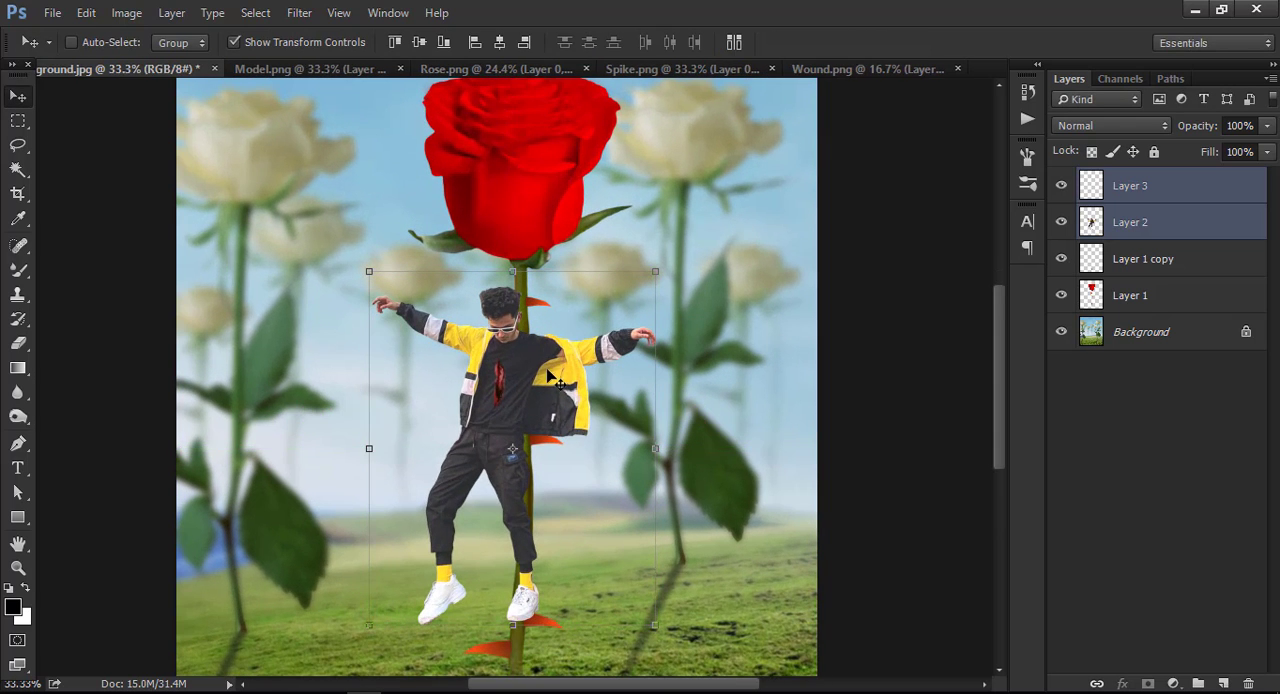
{"action": "key", "text": "ctrl+plus"}
{"action": "left_click", "coordinate": [1124, 224], "text": "ctrl"}
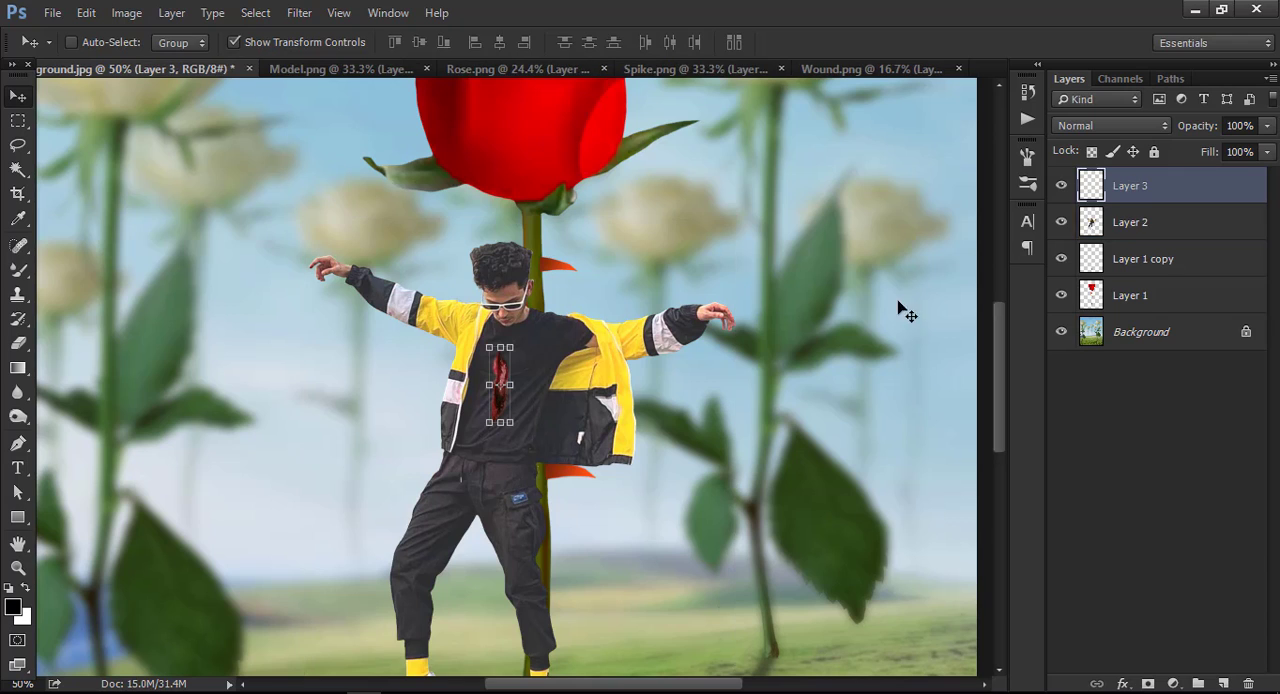
{"action": "mouse_move", "coordinate": [523, 344]}
{"action": "left_mouse_down"}
{"action": "mouse_move", "coordinate": [517, 361]}
{"action": "mouse_move", "coordinate": [516, 347]}
{"action": "left_mouse_up"}
{"action": "left_click", "coordinate": [911, 43]}
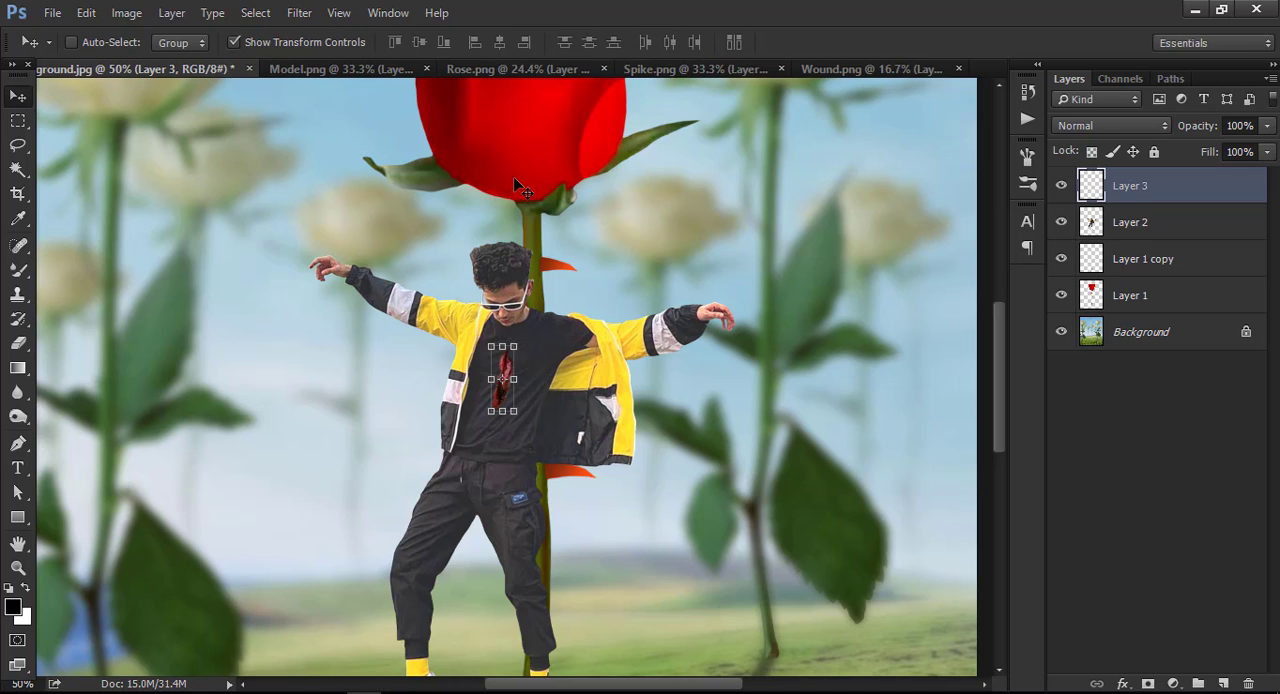
Bring the spike from Spike.png over the wound, rotate it 2.29° and place it at X 964.00 px, Y 1268.00 px.
{"action": "left_click", "coordinate": [660, 69]}
{"action": "left_click_drag", "start_coordinate": [503, 330], "coordinate": [508, 364]}
{"action": "key", "text": "ctrl+plus"}
{"action": "key", "text": "ctrl+plus"}
{"action": "left_click_drag", "start_coordinate": [553, 300], "coordinate": [562, 338]}
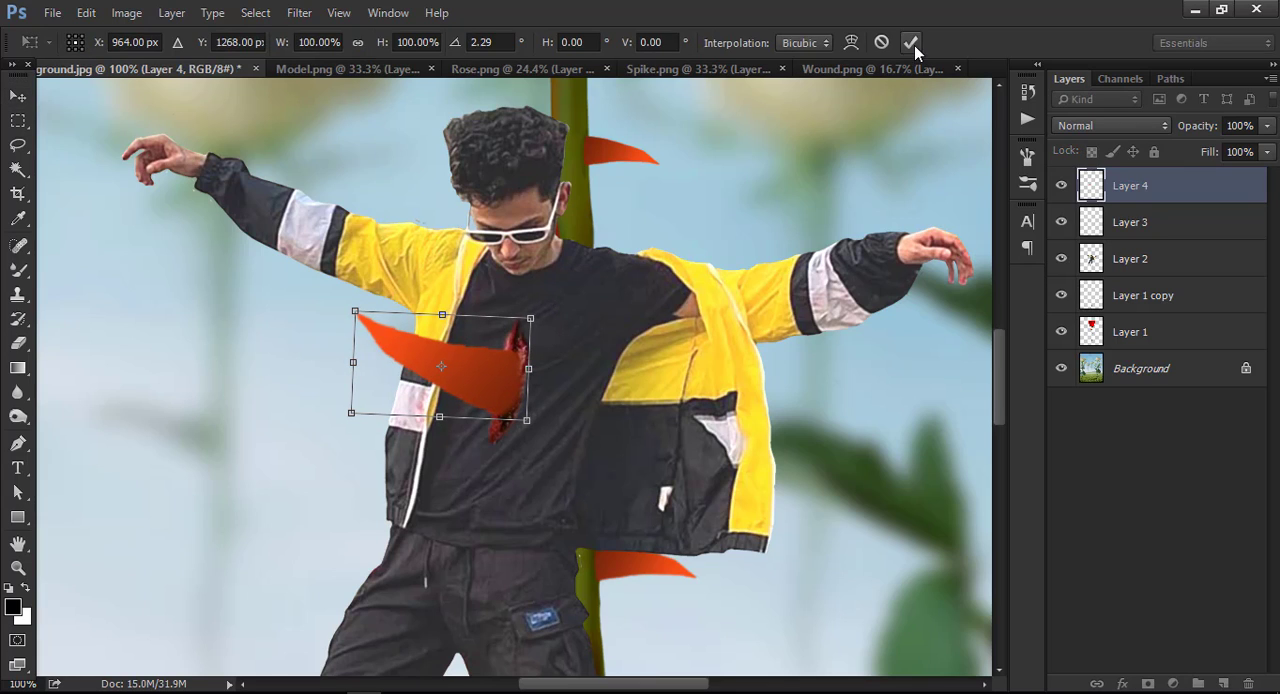
{"action": "left_click", "coordinate": [911, 42]}
Soften the spike's base where it meets the wound, using the Eraser with a 100 px brush.
{"action": "left_click", "coordinate": [20, 569]}
{"action": "key", "text": "ctrl+0"}
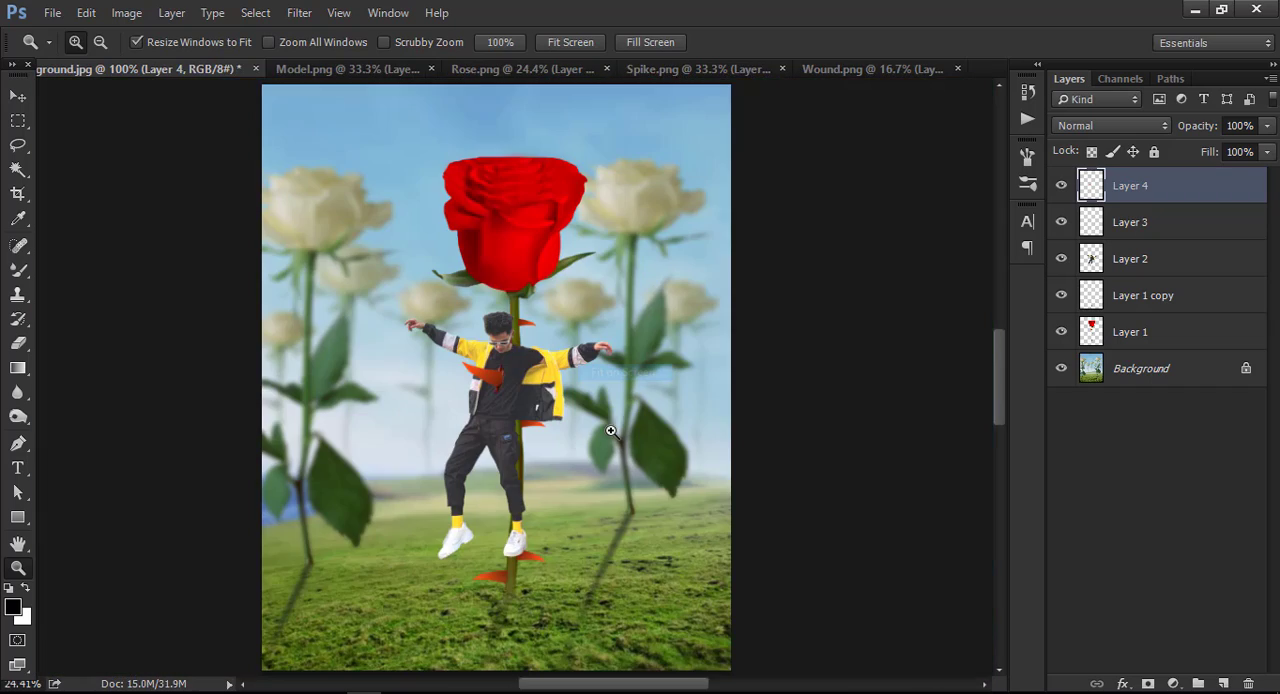
{"action": "left_click", "coordinate": [506, 381]}
{"action": "left_click", "coordinate": [506, 381]}
{"action": "left_click", "coordinate": [303, 428]}
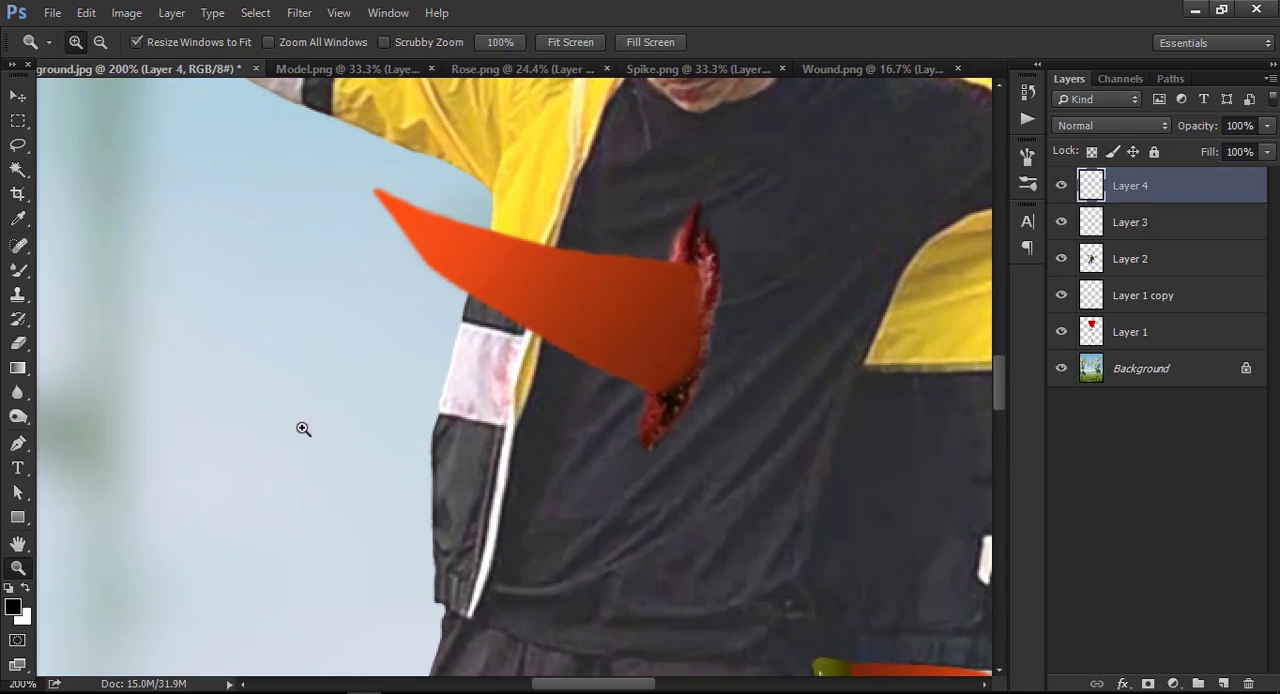
{"action": "left_click", "coordinate": [18, 343]}
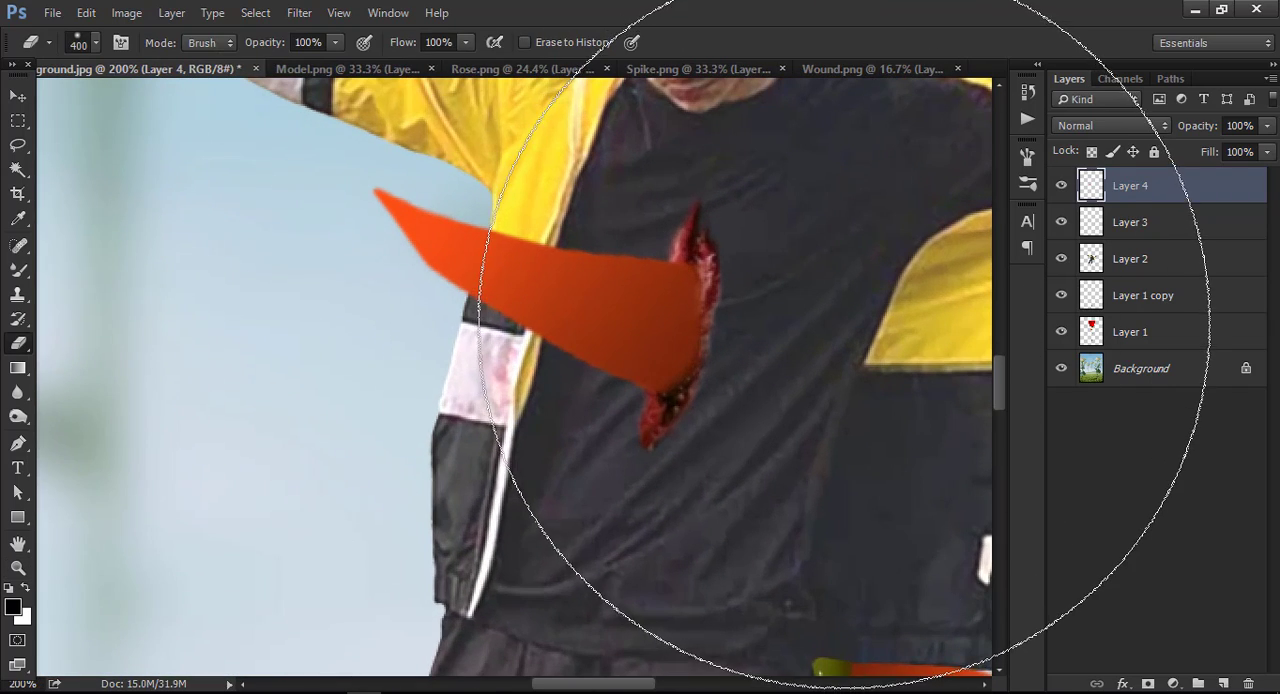
{"action": "key", "text": "bracketleft"}
{"action": "key", "text": "bracketleft"}
{"action": "key", "text": "bracketleft"}
{"action": "key", "text": "bracketleft"}
{"action": "key", "text": "bracketleft"}
{"action": "key", "text": "bracketleft"}
{"action": "key", "text": "bracketright"}
{"action": "key", "text": "bracketright"}
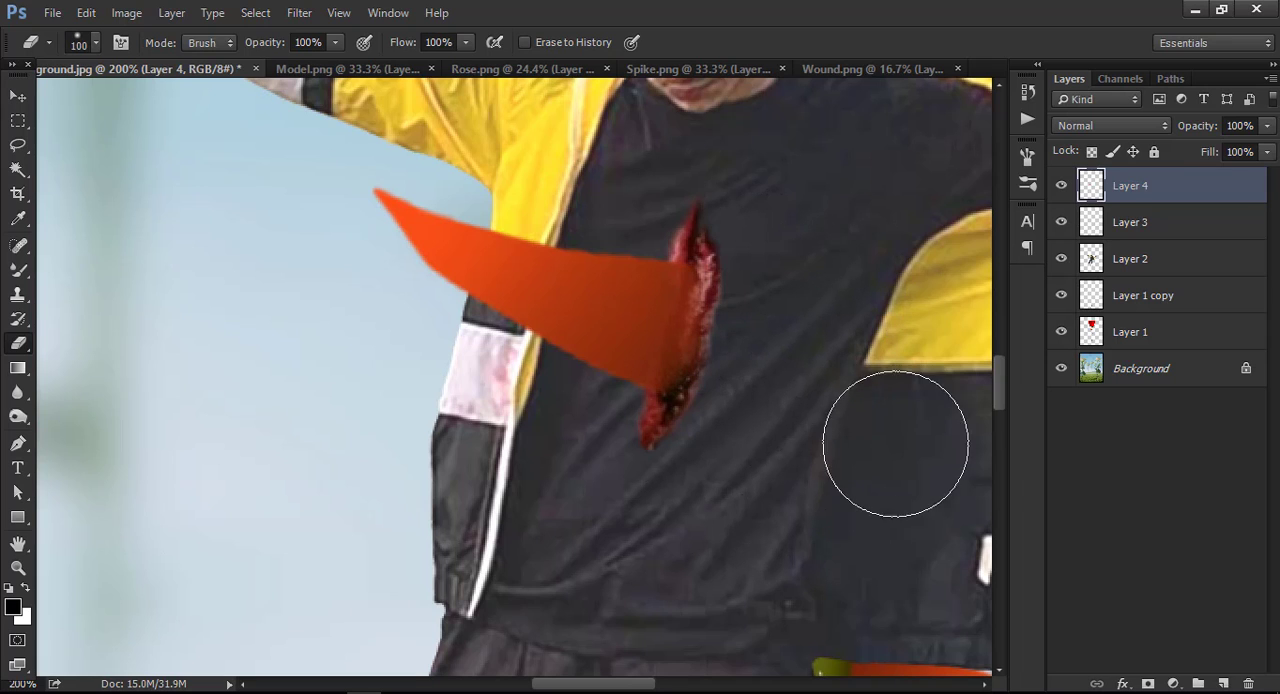
Fade the wound's outer edges into the shirt with the 100 px eraser and check the whole composition.
{"action": "left_click", "coordinate": [1140, 226]}
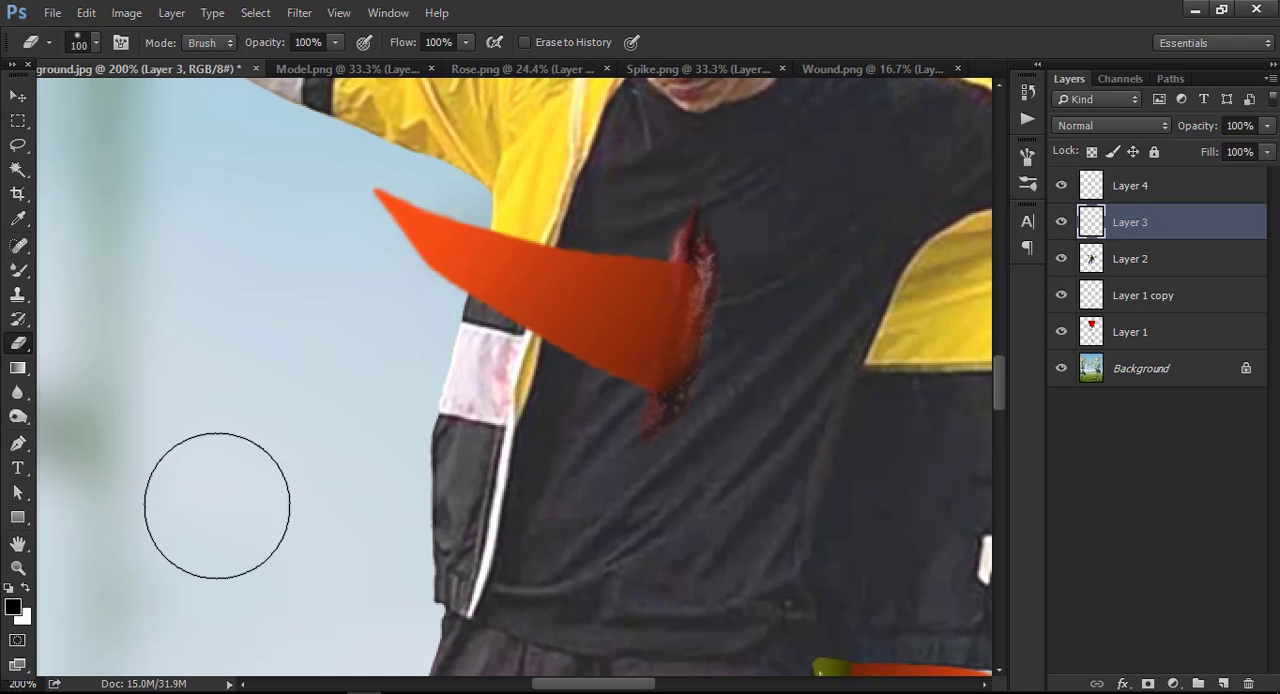
{"action": "left_click", "coordinate": [18, 567]}
{"action": "right_click", "coordinate": [600, 386]}
{"action": "left_click", "coordinate": [640, 390]}
{"action": "right_click", "coordinate": [548, 331]}
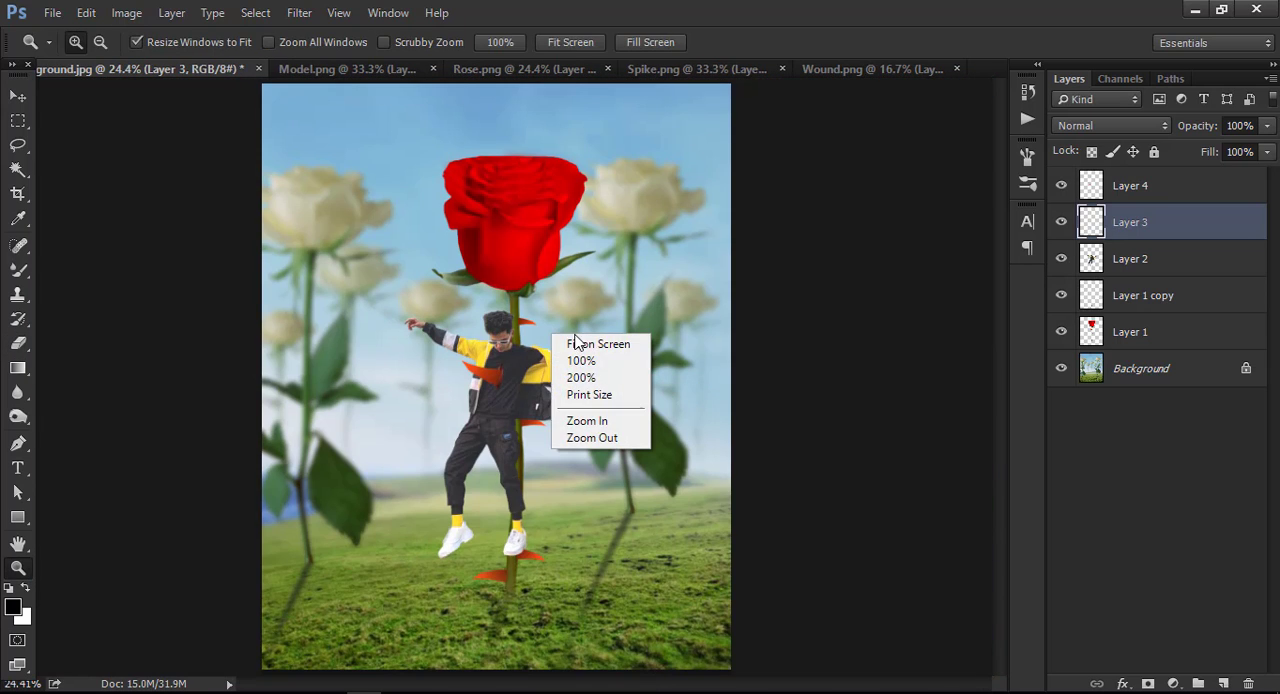
{"action": "left_click", "coordinate": [532, 387]}
{"action": "right_click", "coordinate": [529, 380]}
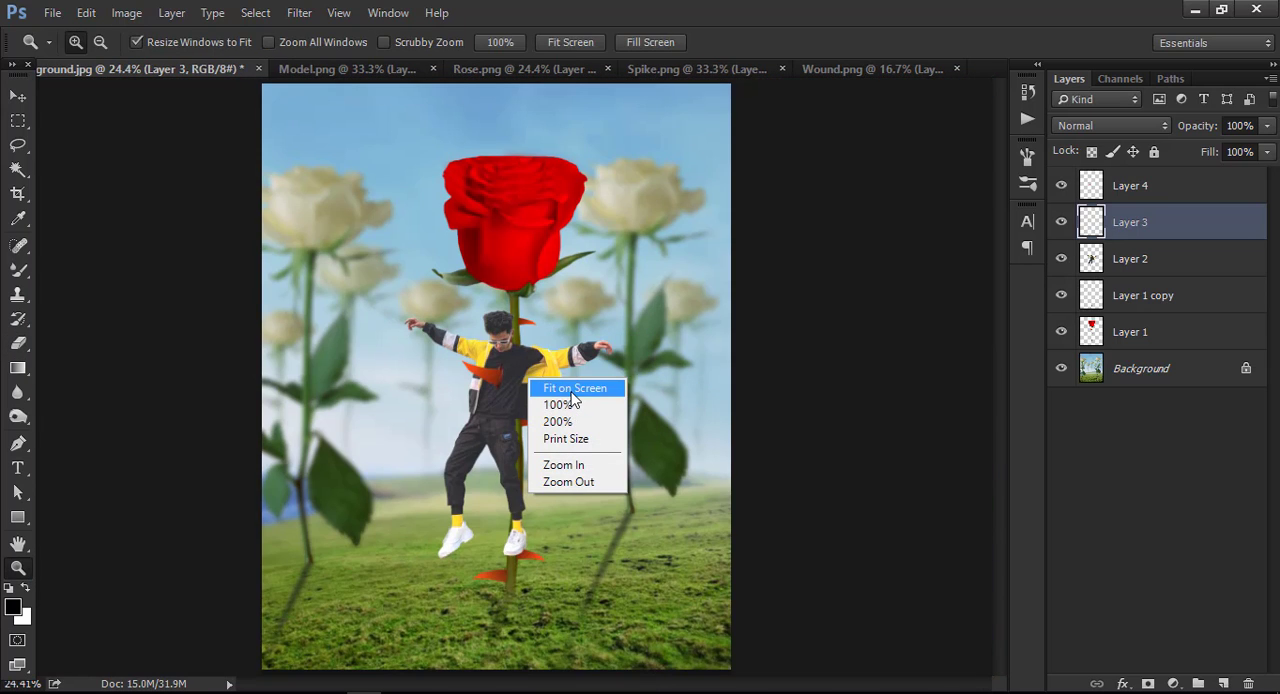
{"action": "left_click", "coordinate": [565, 388]}
Shrink the spike slightly while keeping its base seated in the model's chest wound.
{"action": "left_click", "coordinate": [487, 369]}
{"action": "left_click", "coordinate": [487, 369]}
{"action": "left_click", "coordinate": [487, 369]}
{"action": "left_click", "coordinate": [645, 384]}
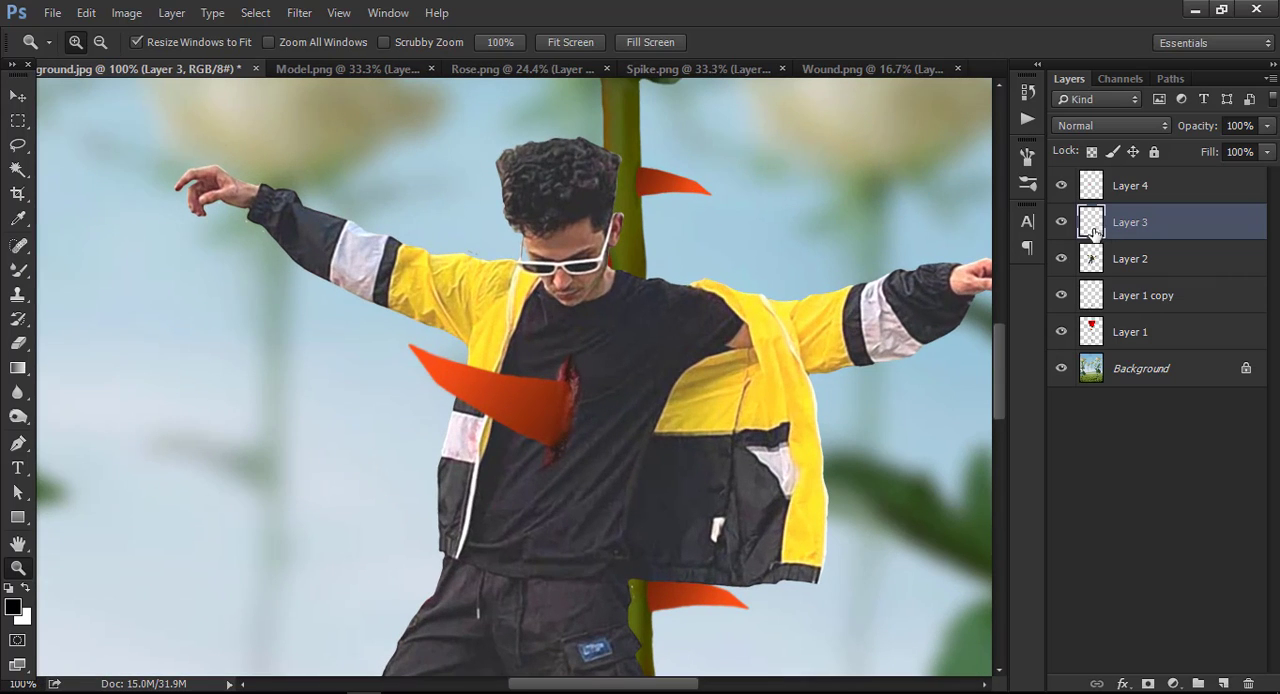
{"action": "left_click", "coordinate": [1086, 200]}
{"action": "key", "text": "v"}
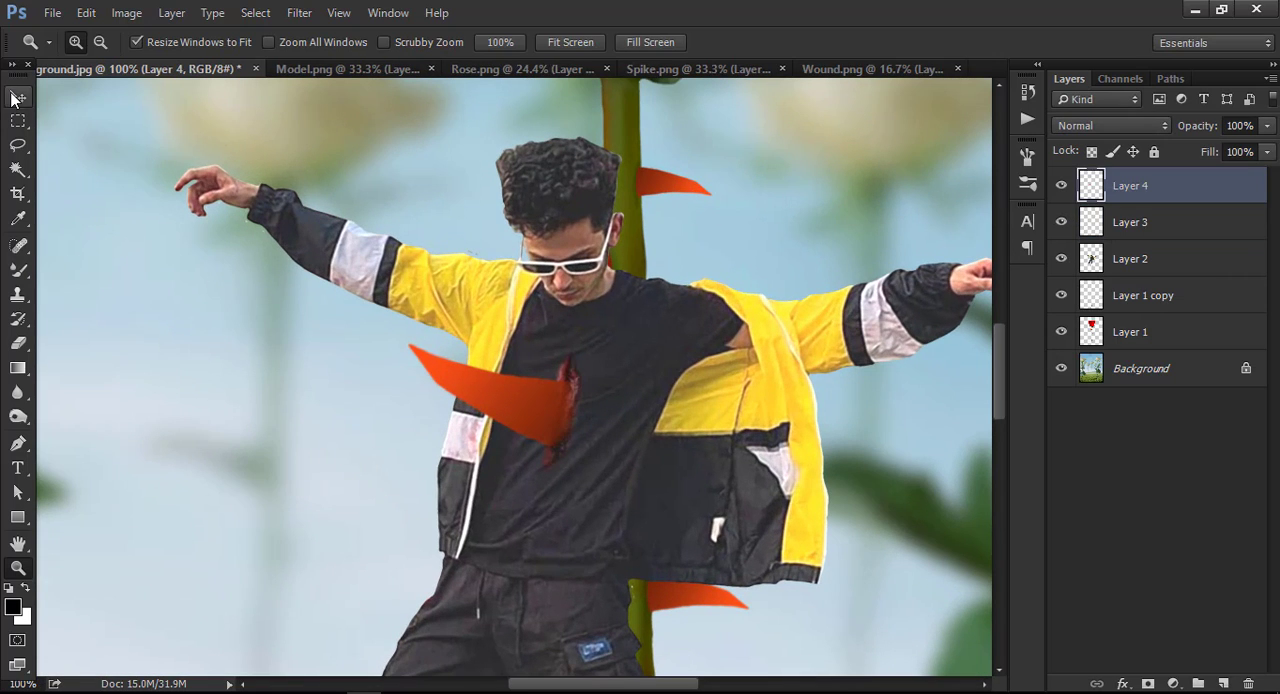
{"action": "left_click_drag", "start_coordinate": [580, 341], "coordinate": [551, 380]}
{"action": "left_click", "coordinate": [910, 42]}
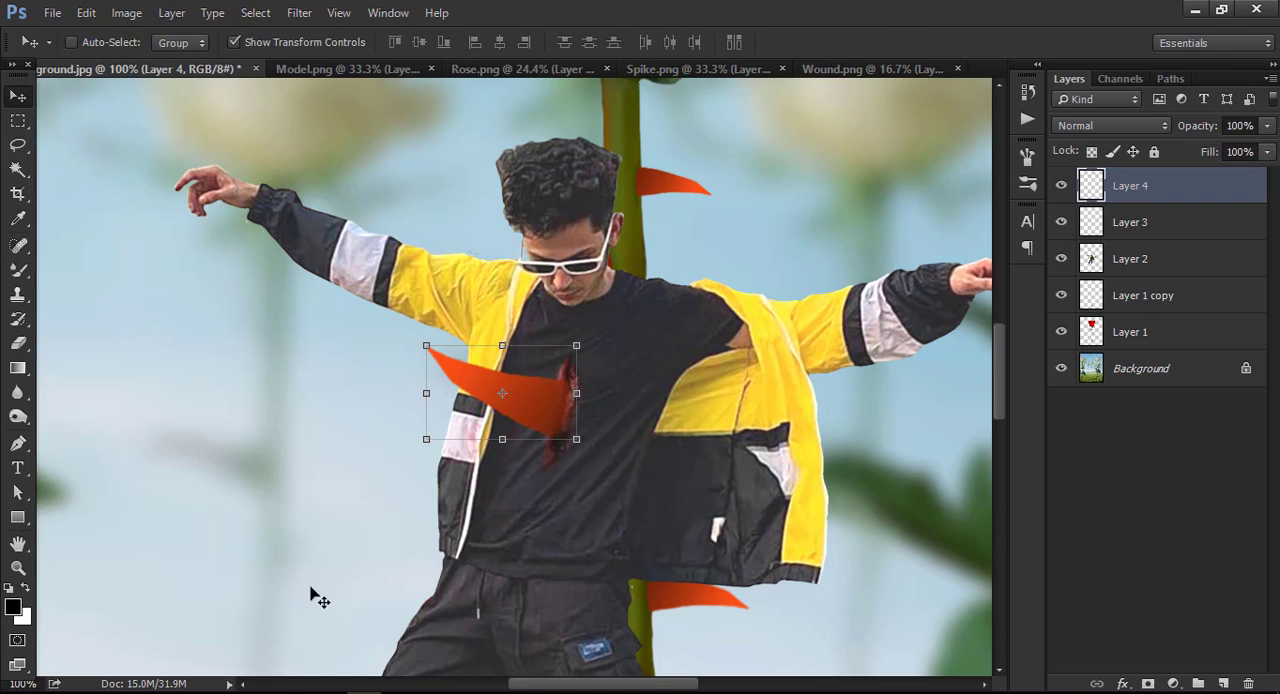
{"action": "left_click", "coordinate": [22, 569]}
{"action": "right_click", "coordinate": [612, 412]}
{"action": "left_click", "coordinate": [628, 421]}
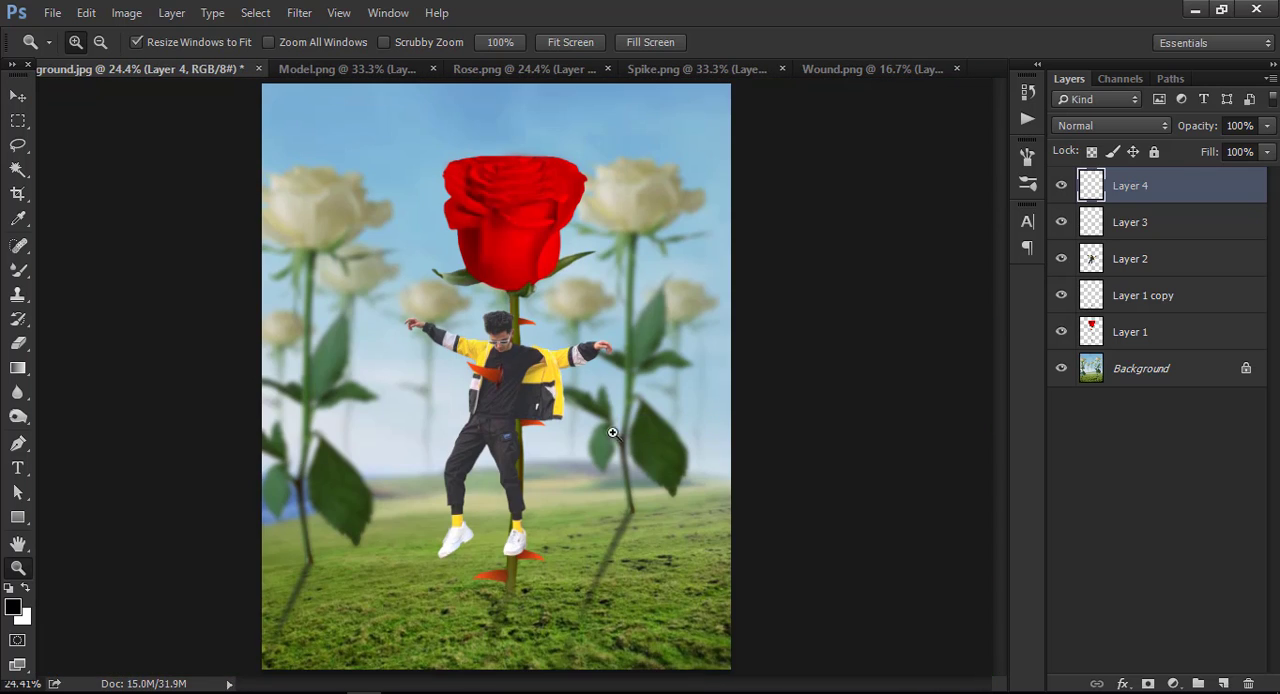
Scale the wound on the shirt to 88.00% by 87.14%, rotate it 6.37° and nudge it slightly downward behind the spike's base.
{"action": "key", "text": "ctrl+1"}
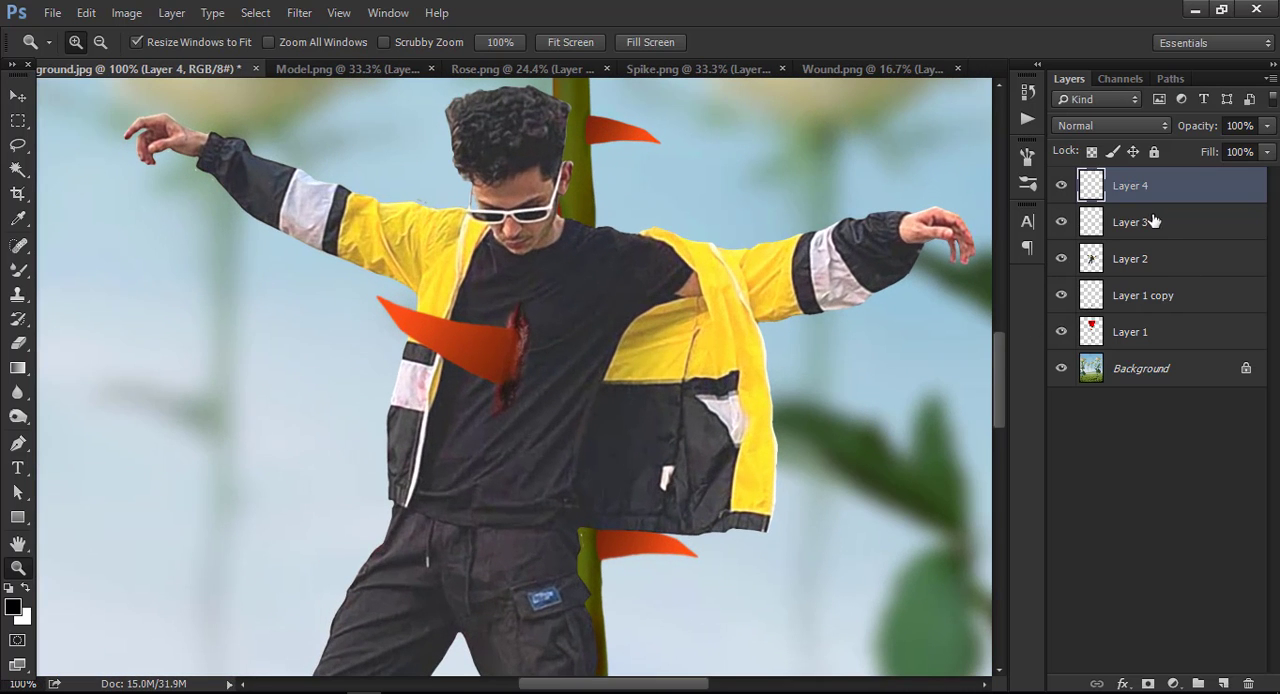
{"action": "left_click", "coordinate": [1153, 221]}
{"action": "key", "text": "v"}
{"action": "left_click_drag", "start_coordinate": [540, 286], "coordinate": [567, 300]}
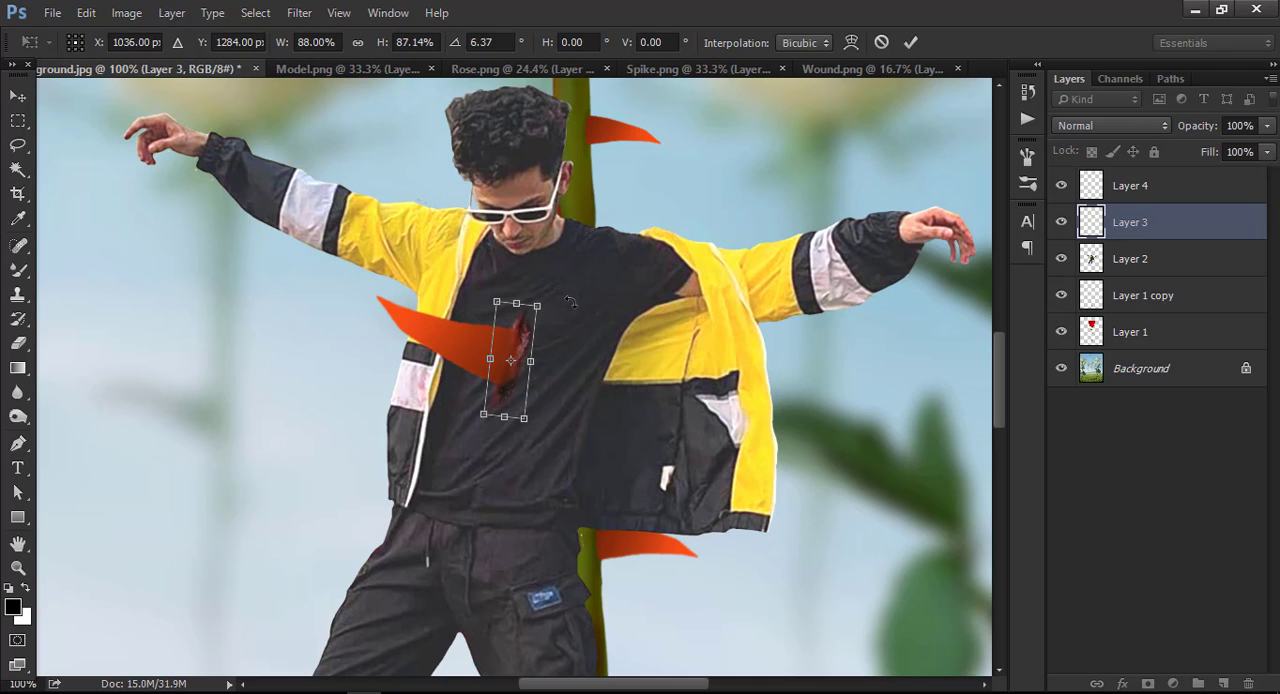
{"action": "key", "text": "Down"}
{"action": "key", "text": "Down"}
{"action": "key", "text": "Down"}
{"action": "left_click", "coordinate": [911, 40]}
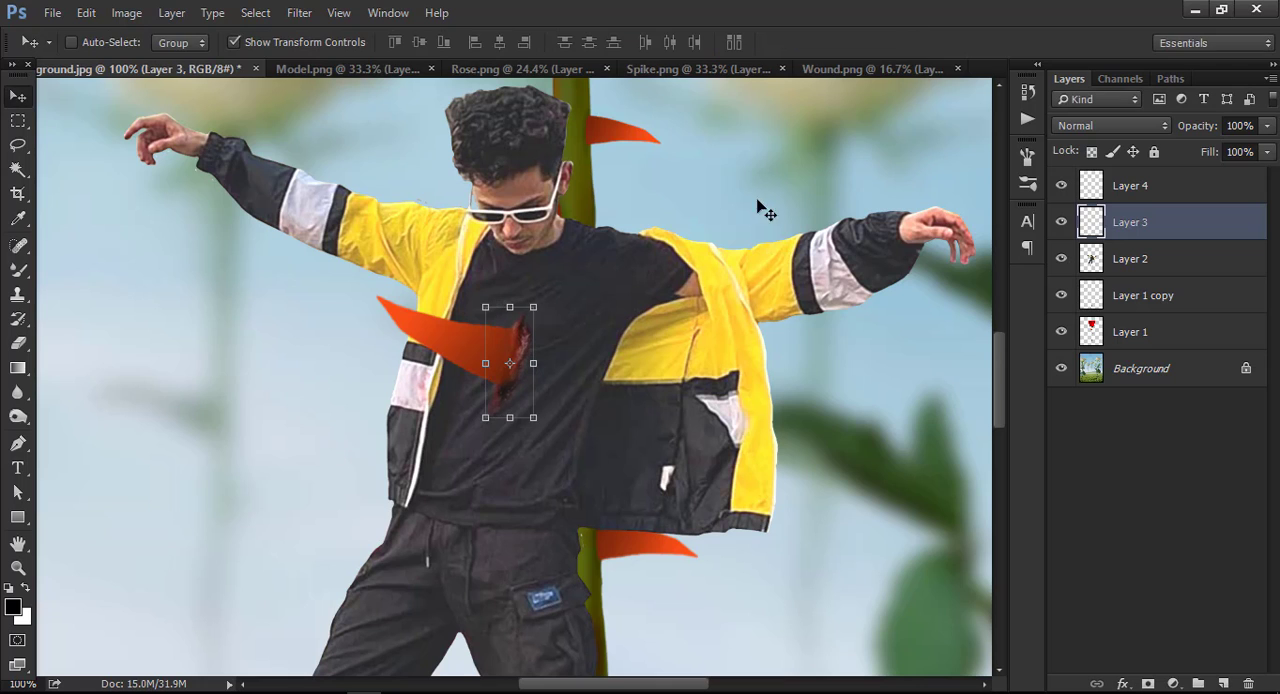
Examine the whole composition and the model's chest area to check the placement of the spike and wound.
{"action": "left_click", "coordinate": [18, 567]}
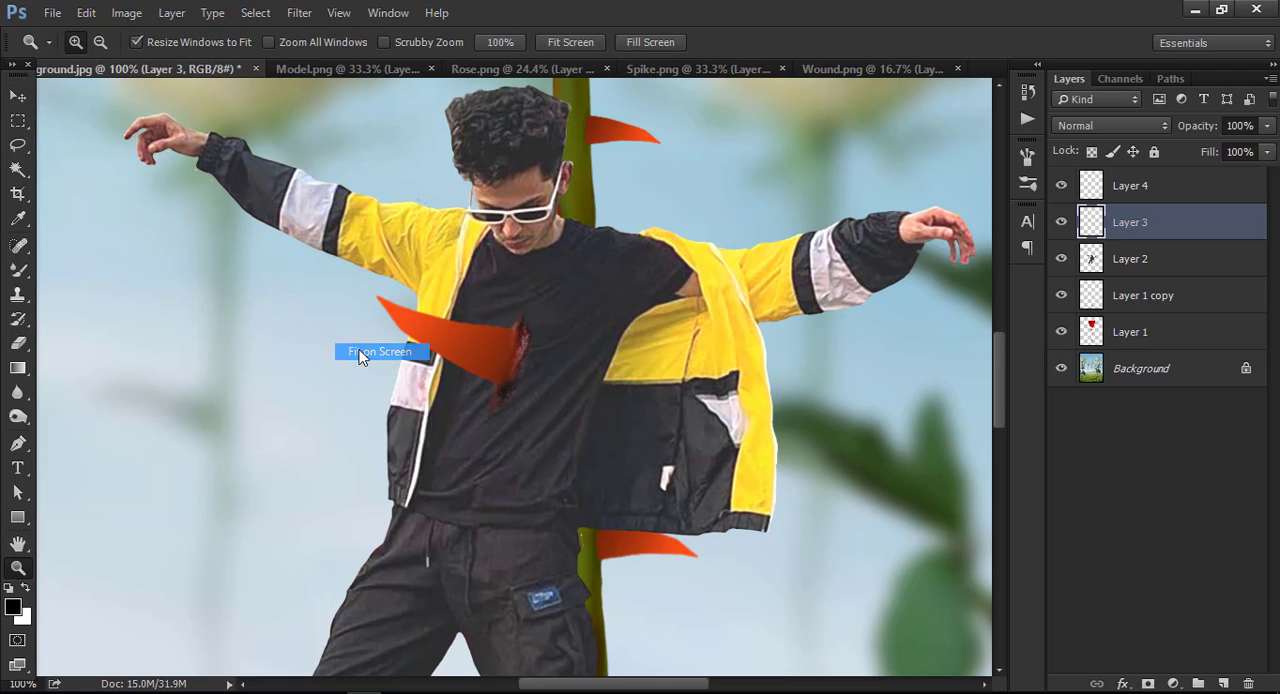
{"action": "key", "text": "ctrl+0"}
{"action": "right_click", "coordinate": [520, 354]}
{"action": "left_click", "coordinate": [541, 366]}
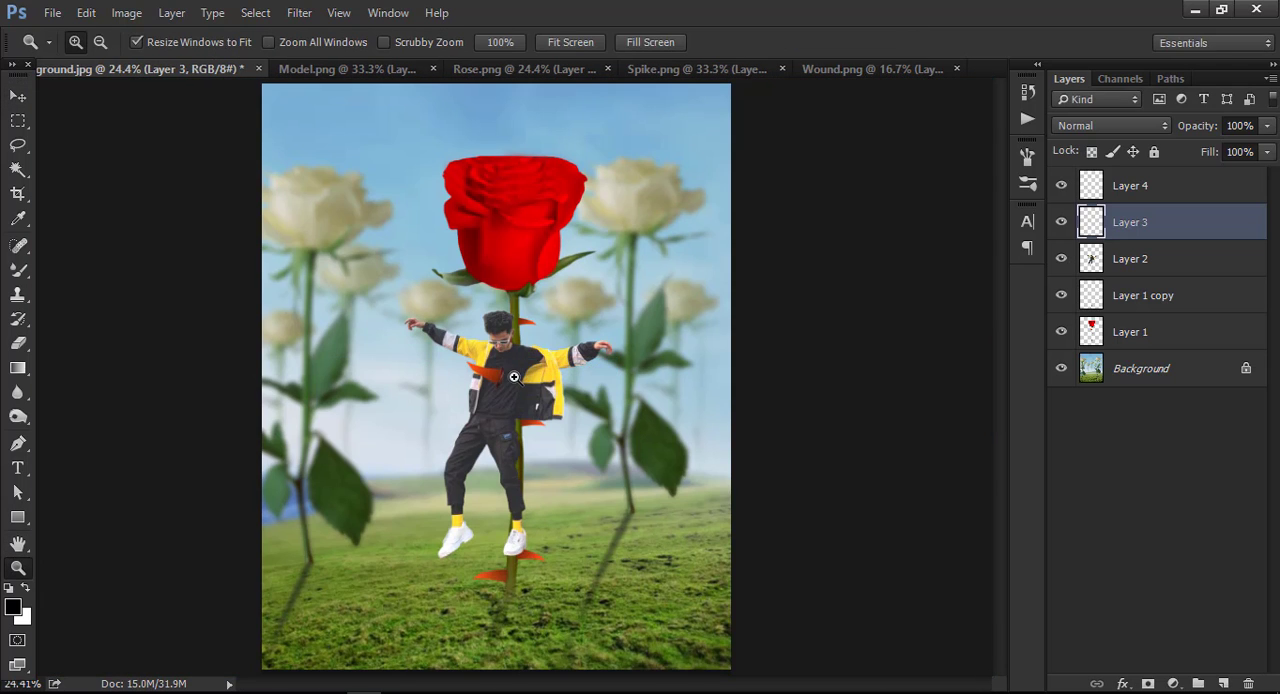
{"action": "left_click", "coordinate": [514, 377]}
{"action": "left_click", "coordinate": [514, 377]}
{"action": "right_click", "coordinate": [515, 378]}
{"action": "left_click", "coordinate": [549, 390]}
{"action": "right_click", "coordinate": [521, 469]}
{"action": "left_click", "coordinate": [553, 479]}
{"action": "right_click", "coordinate": [554, 449]}
{"action": "left_click", "coordinate": [573, 463]}
Unlock the Background layer and merge all visible layers into a single layer.
{"action": "left_click", "coordinate": [1192, 372]}
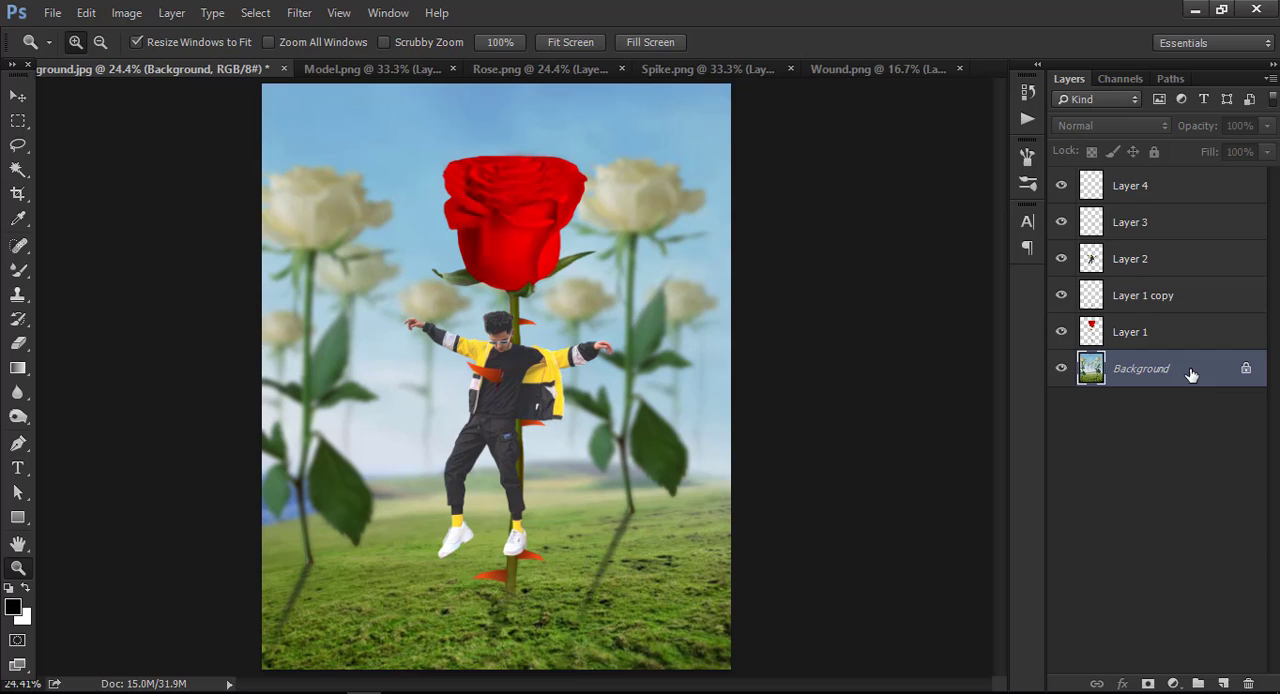
{"action": "left_click", "coordinate": [1165, 265]}
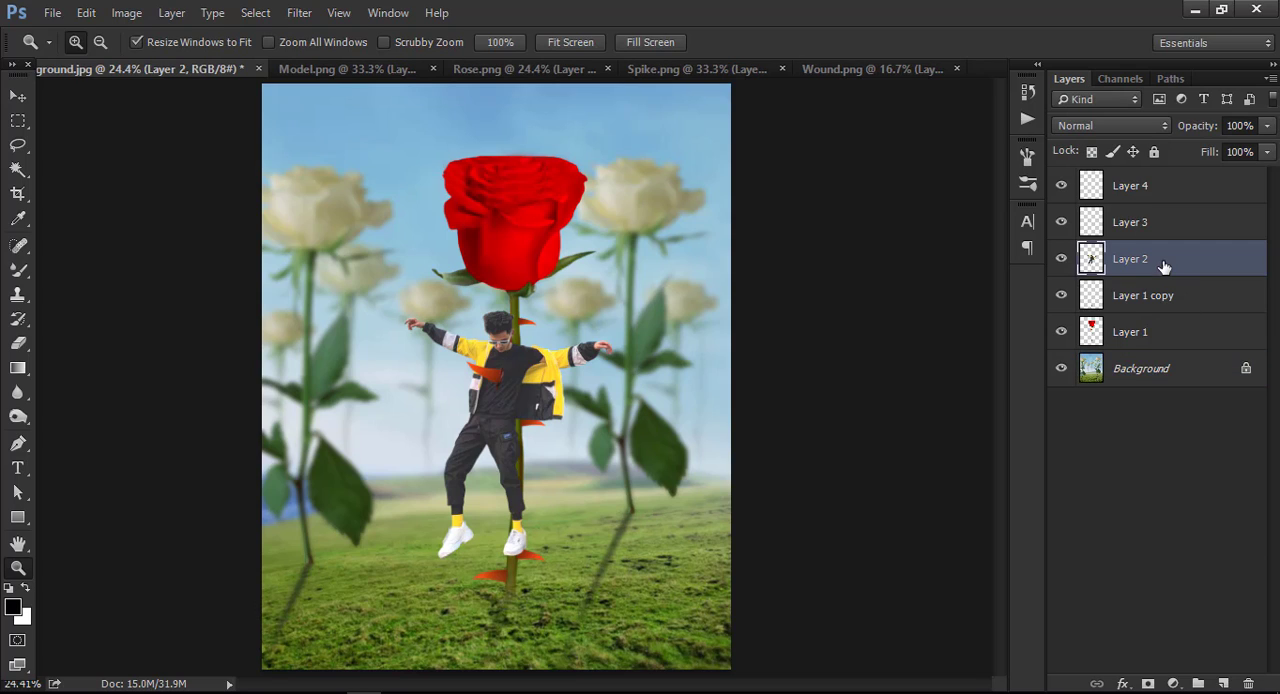
{"action": "right_click", "coordinate": [1165, 372]}
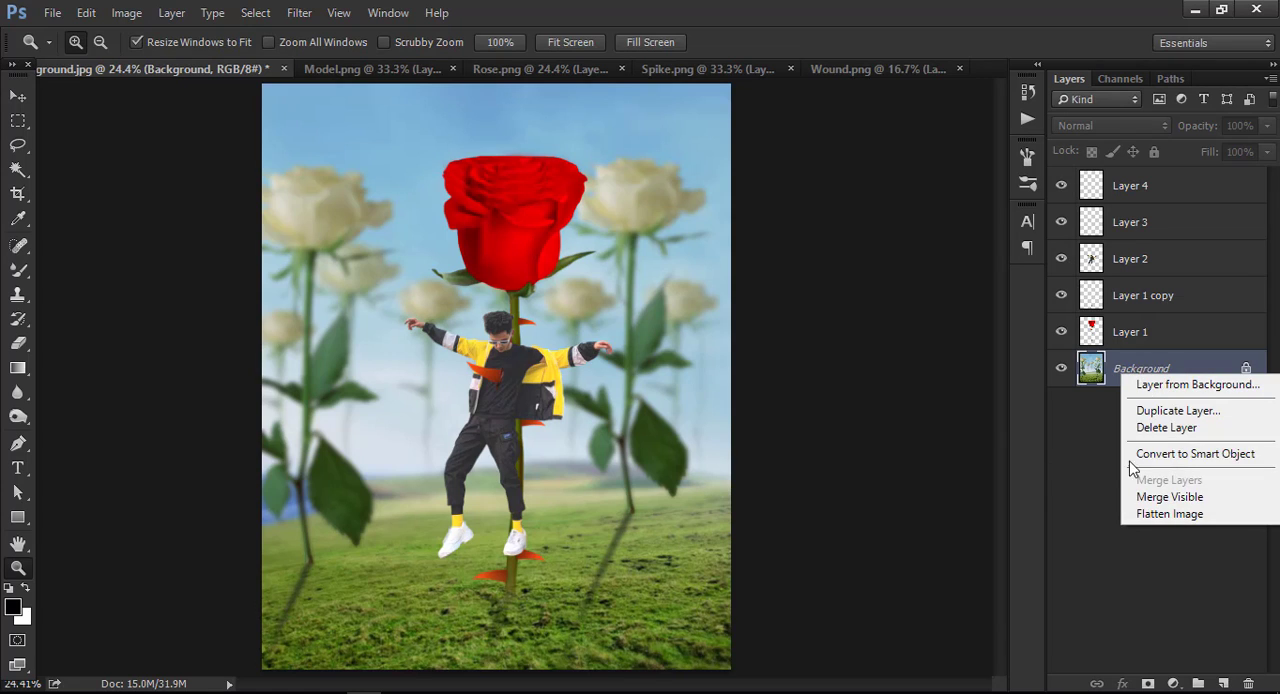
{"action": "left_click", "coordinate": [1208, 367]}
{"action": "left_click", "coordinate": [1247, 368]}
{"action": "right_click", "coordinate": [1249, 369]}
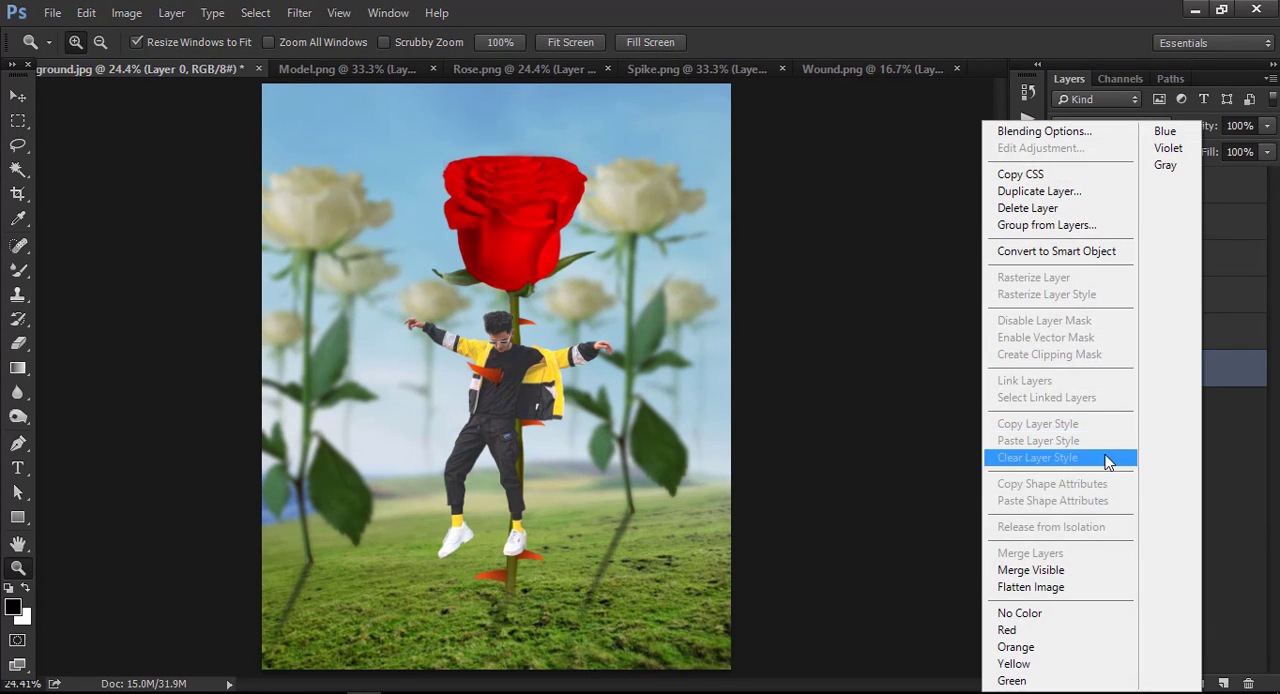
{"action": "left_click", "coordinate": [1040, 571]}
Close the source documents Model.png, Rose.png, Spike.png and Wound.png, keeping only the composite open.
{"action": "left_click", "coordinate": [433, 69]}
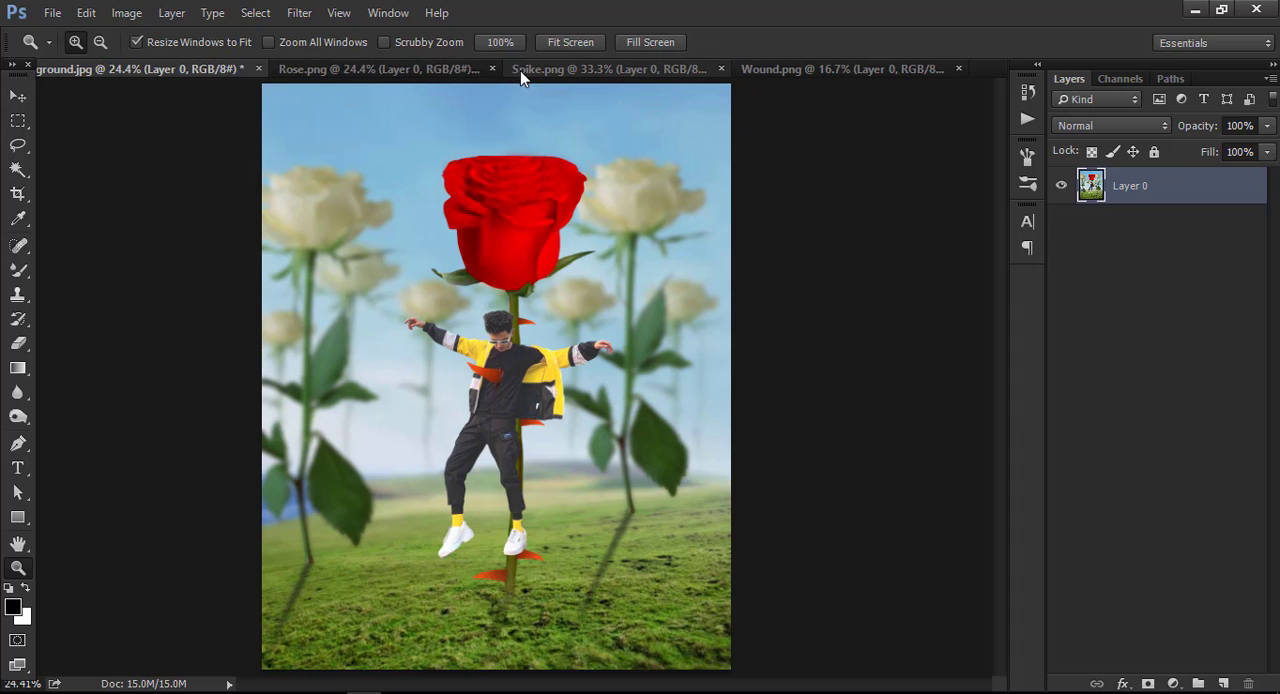
{"action": "left_click", "coordinate": [492, 69]}
{"action": "left_click", "coordinate": [641, 282]}
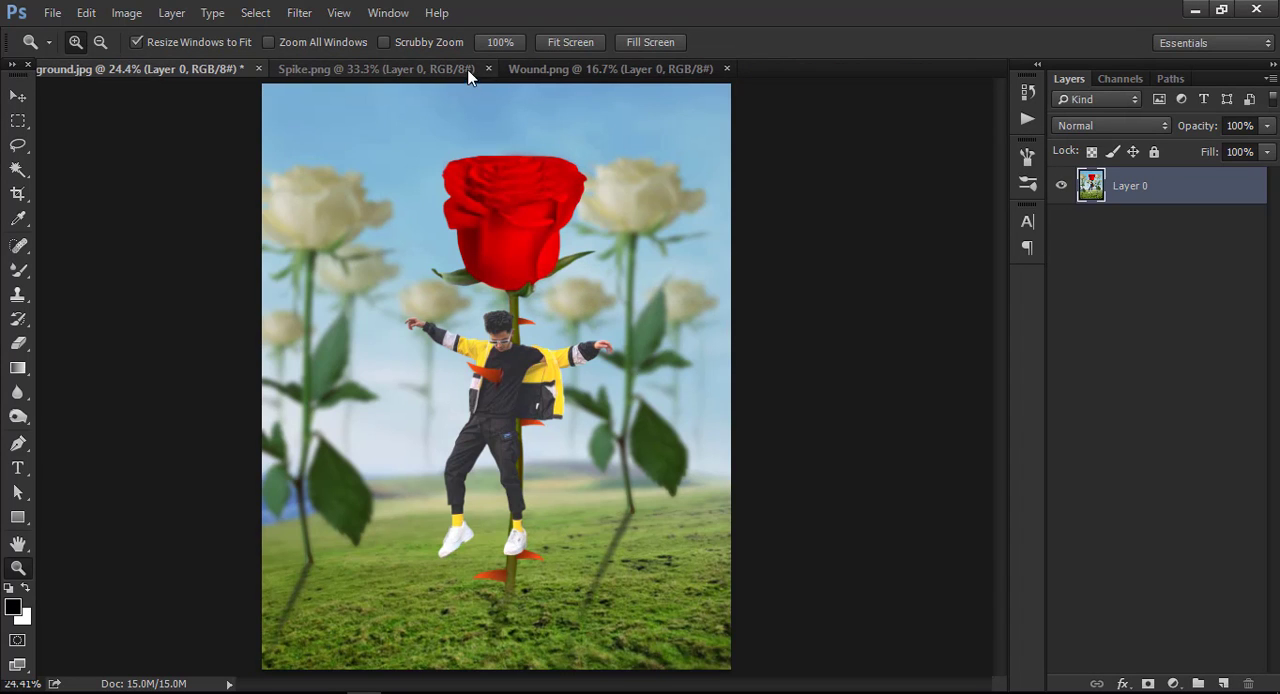
{"action": "left_click", "coordinate": [492, 69]}
{"action": "left_click", "coordinate": [496, 69]}
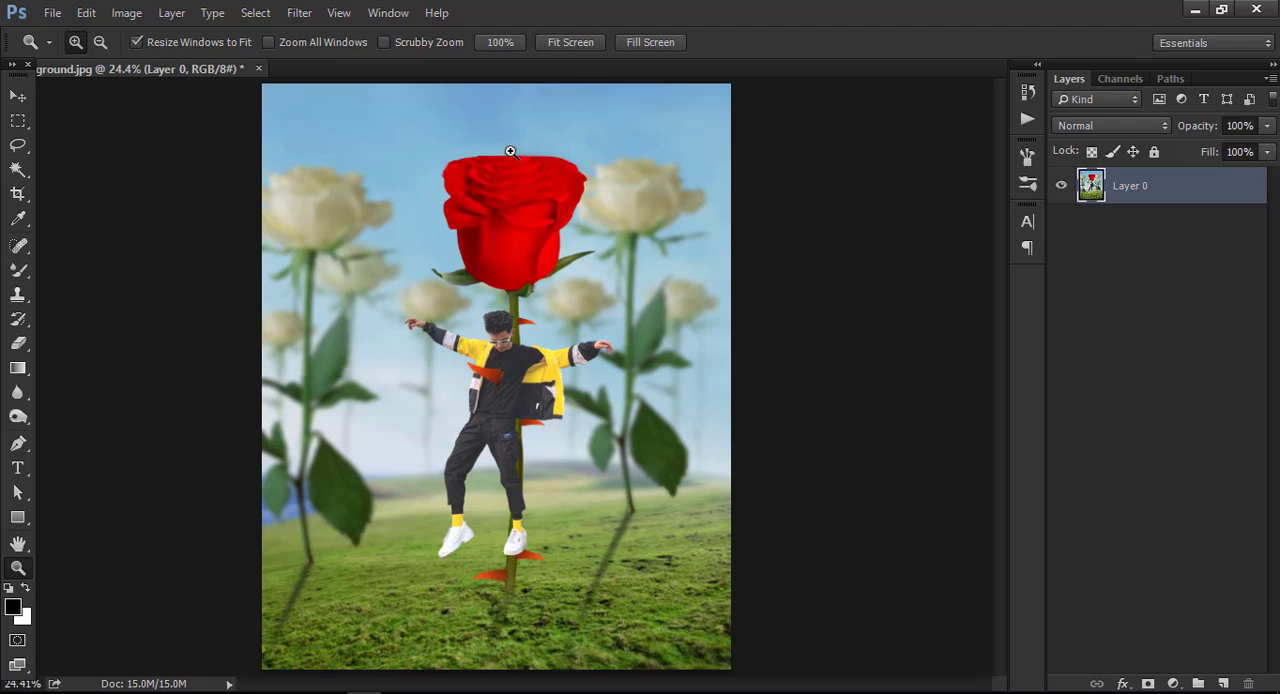
Start a Camera Raw Filter on the merged layer with Highlights at -100 and Whites at -100.
{"action": "left_click", "coordinate": [299, 13]}
{"action": "left_click", "coordinate": [352, 121]}
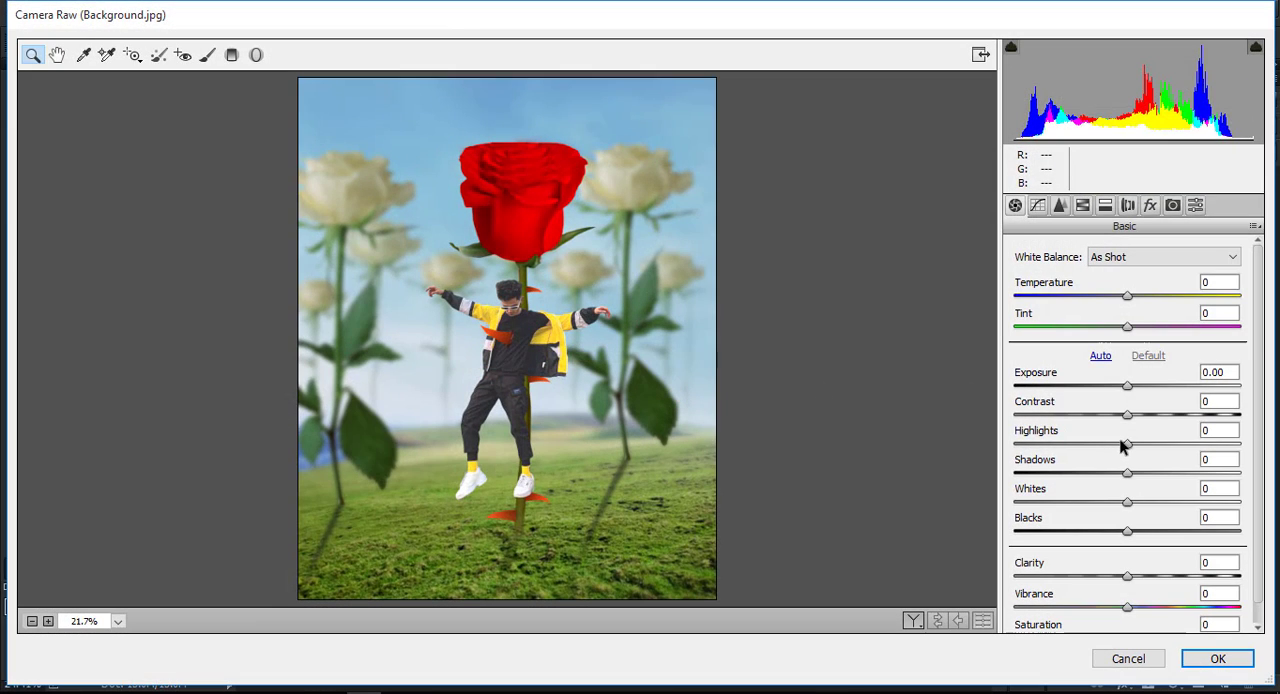
{"action": "left_click_drag", "start_coordinate": [1125, 443], "coordinate": [974, 429]}
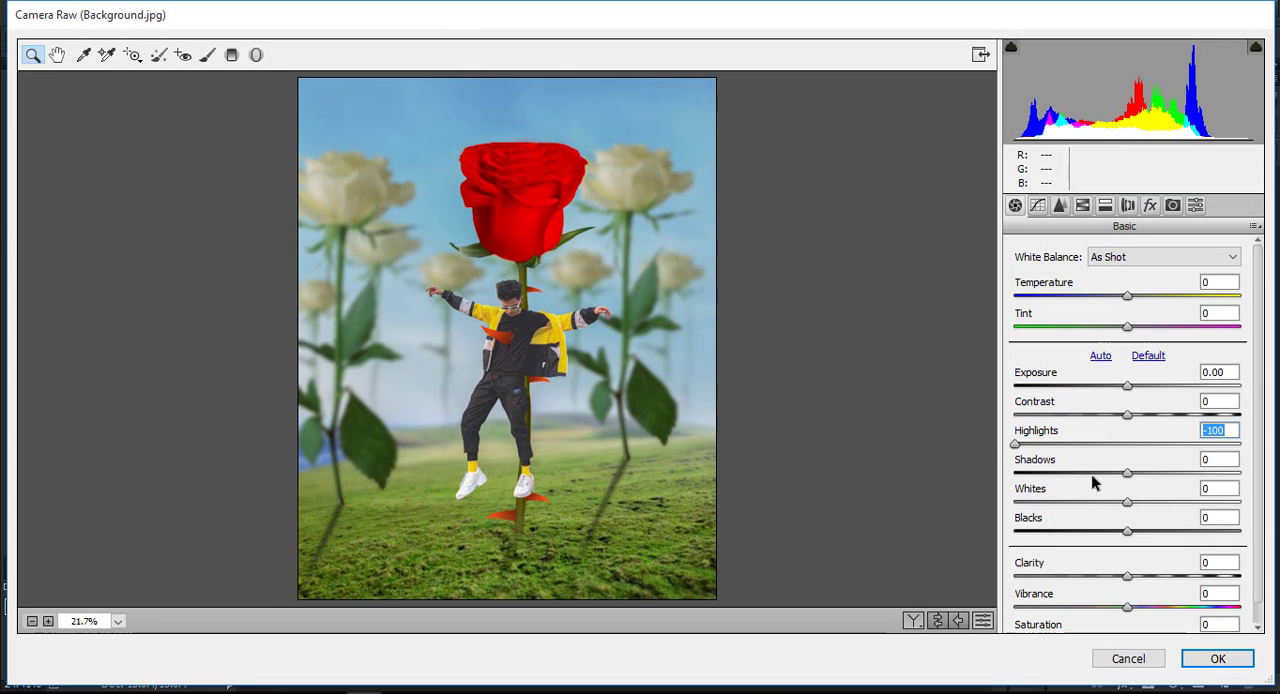
{"action": "left_click_drag", "start_coordinate": [1127, 503], "coordinate": [1000, 506]}
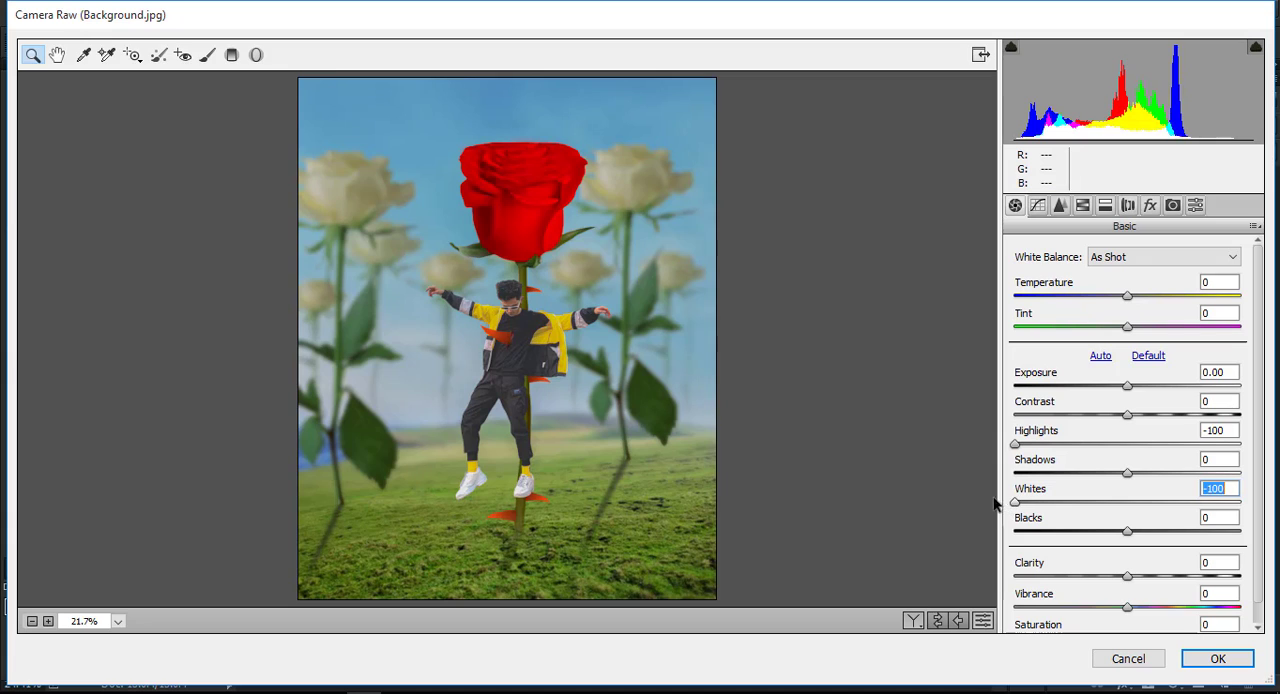
In the HSL adjustments, set the Aquas saturation to -53 and the Blues hue to -62.
{"action": "left_click", "coordinate": [1082, 206]}
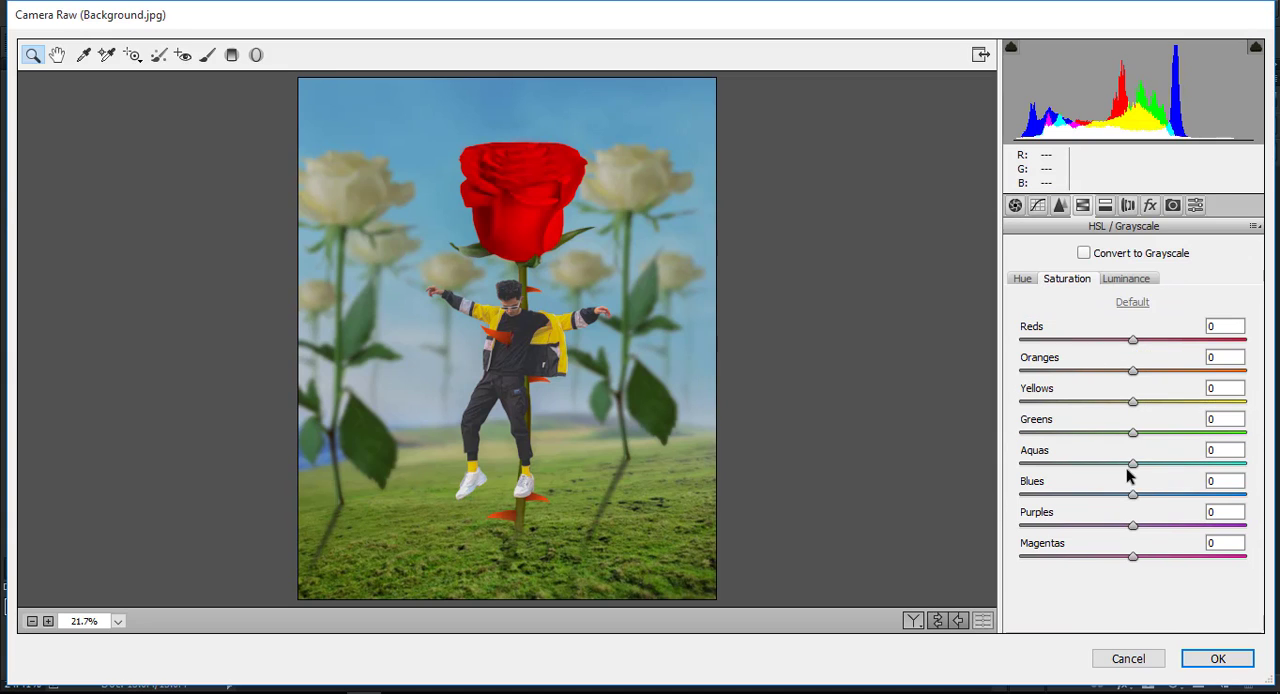
{"action": "left_click_drag", "start_coordinate": [1131, 464], "coordinate": [1071, 464]}
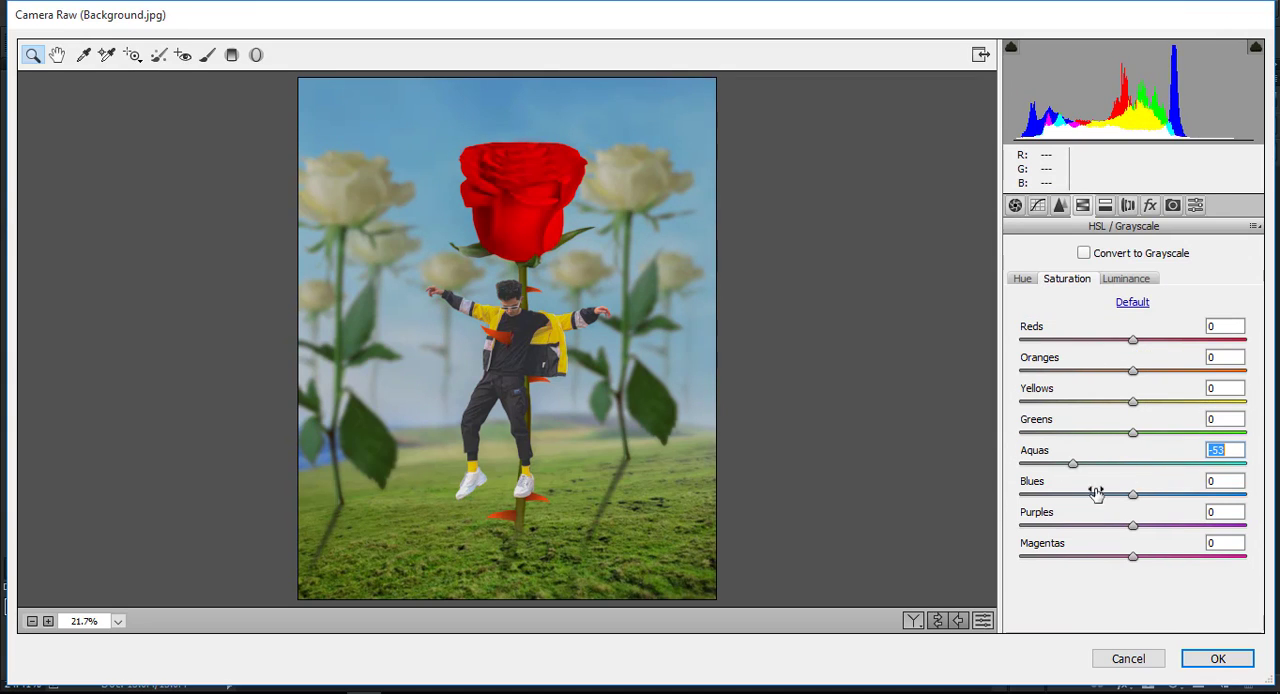
{"action": "left_click_drag", "start_coordinate": [1130, 496], "coordinate": [1064, 490]}
{"action": "left_click", "coordinate": [1022, 279]}
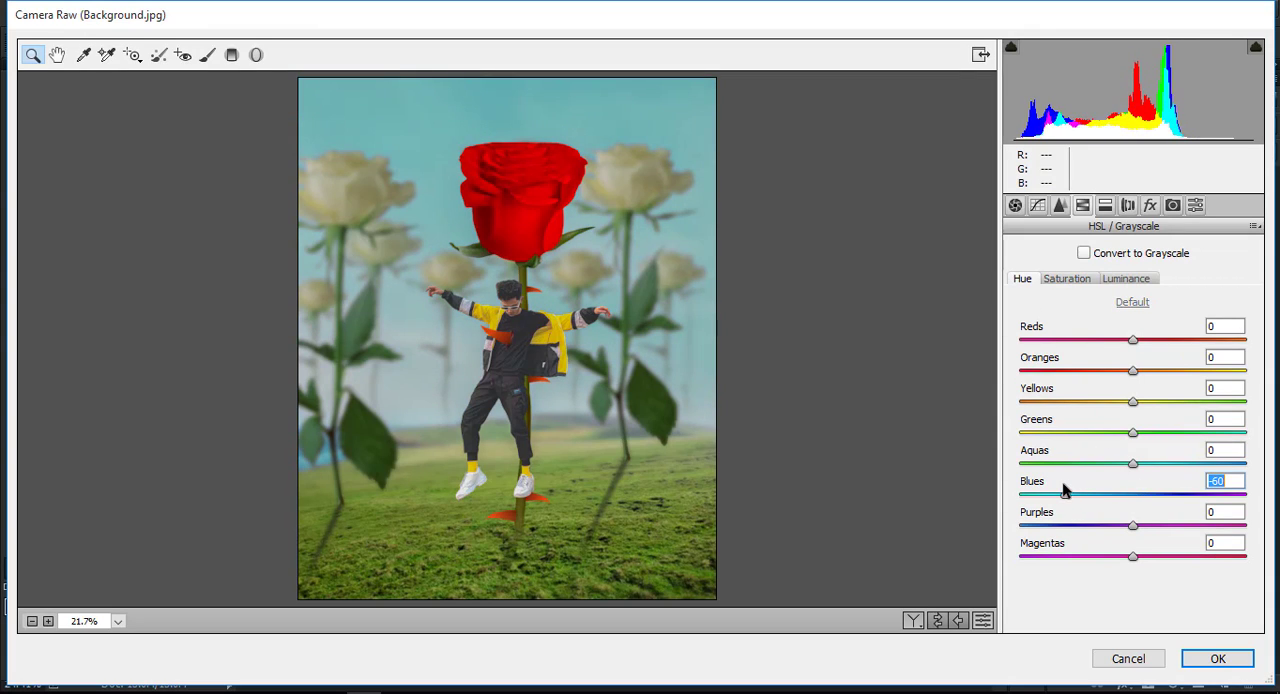
Shift the Greens hue almost fully toward aqua to turn the grass and leaves a deeper green.
{"action": "left_click", "coordinate": [1063, 282]}
{"action": "left_click", "coordinate": [1022, 279]}
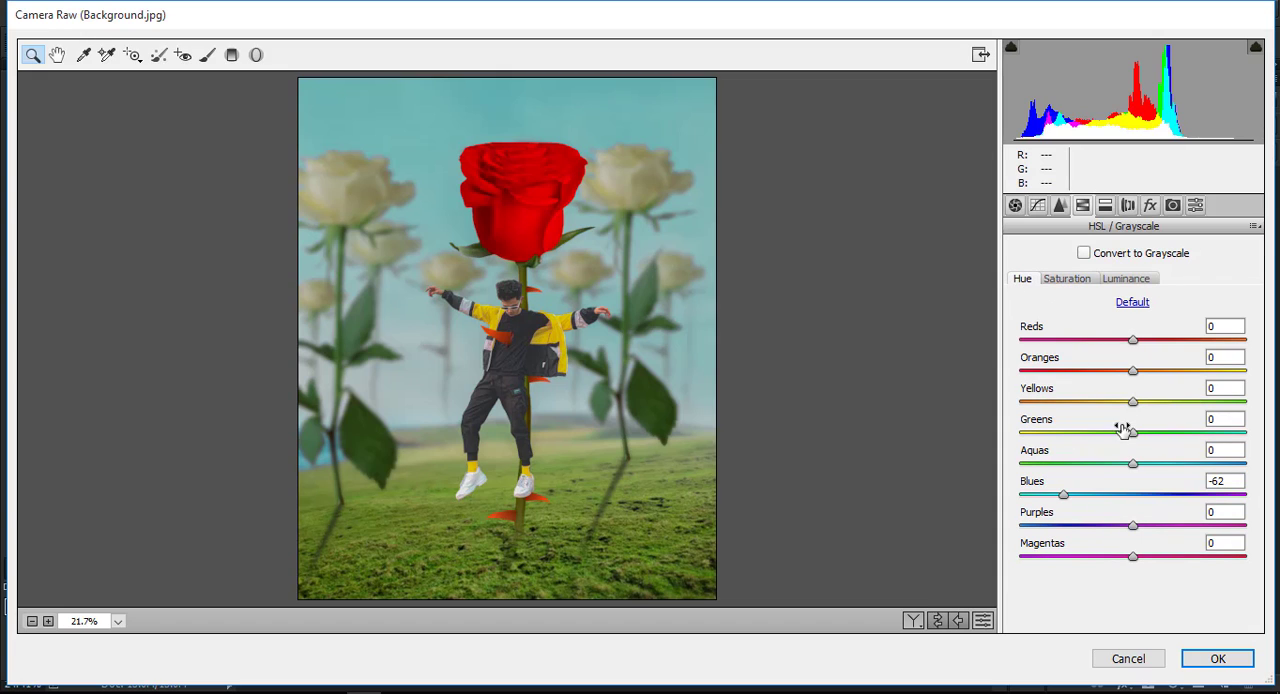
{"action": "left_click_drag", "start_coordinate": [1132, 432], "coordinate": [1242, 431]}
{"action": "left_click", "coordinate": [1079, 278]}
Add a Radial Filter ellipse filling the whole frame and set its Exposure to -1.70 to darken the edges.
{"action": "left_click", "coordinate": [257, 56]}
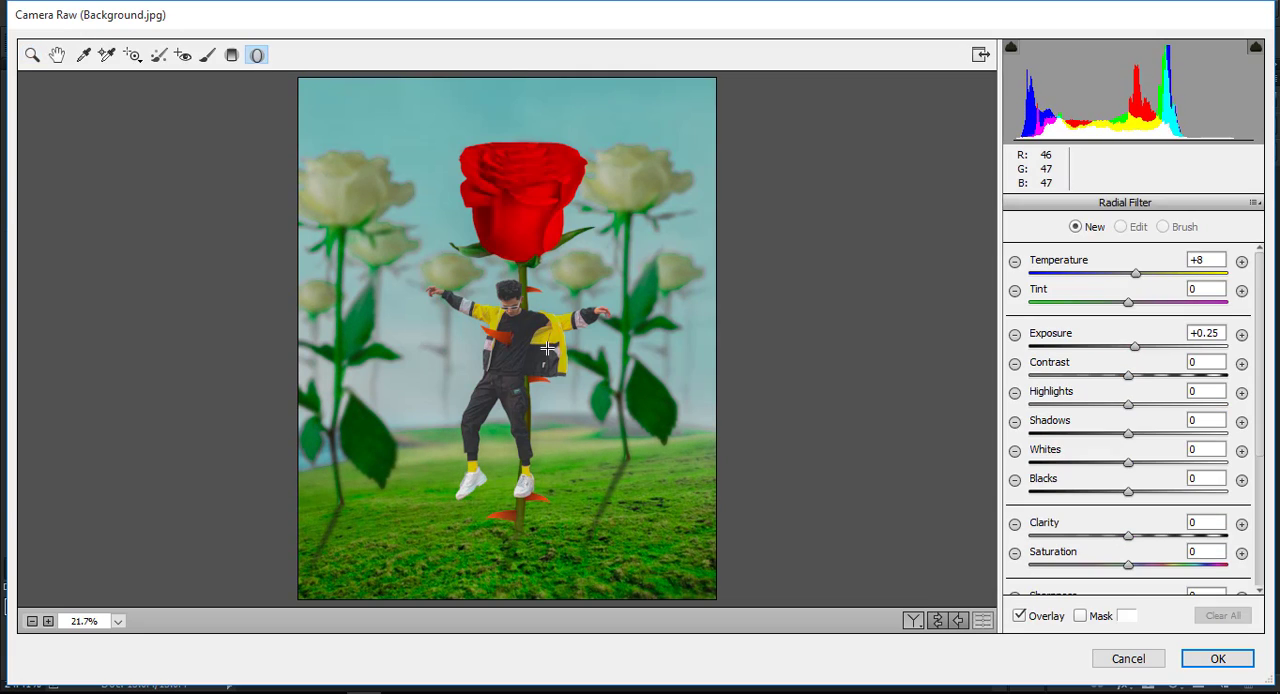
{"action": "double_click", "coordinate": [512, 355]}
{"action": "left_click_drag", "start_coordinate": [1133, 345], "coordinate": [1083, 345]}
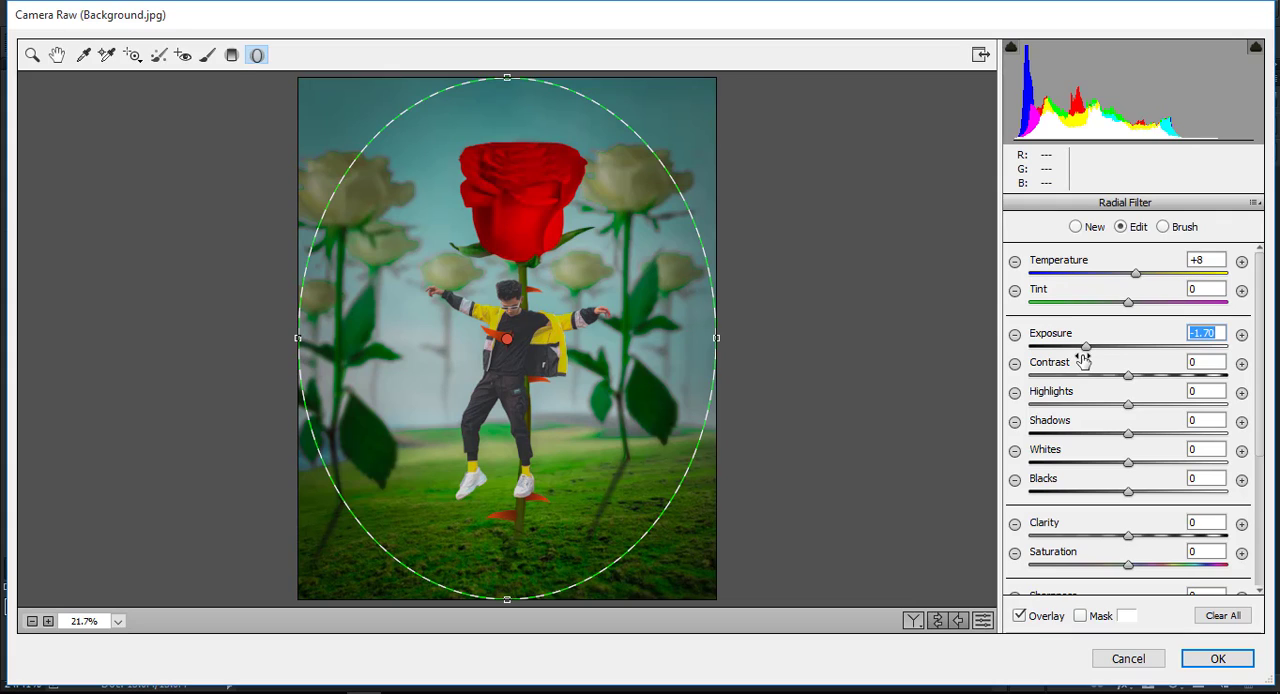
Darken the ground with a Graduated Filter from the image's bottom edge to mid-height, set its Contrast to +34 and apply the Camera Raw edits.
{"action": "left_click", "coordinate": [232, 55]}
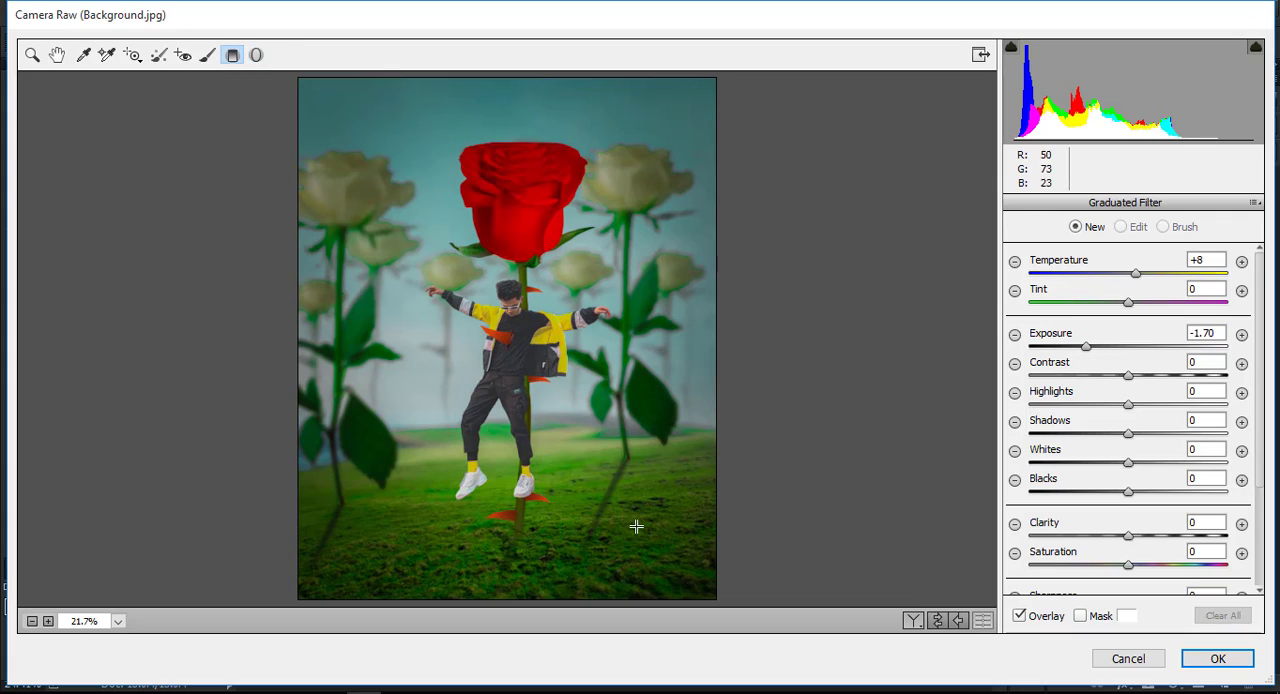
{"action": "left_click_drag", "start_coordinate": [499, 600], "coordinate": [499, 338]}
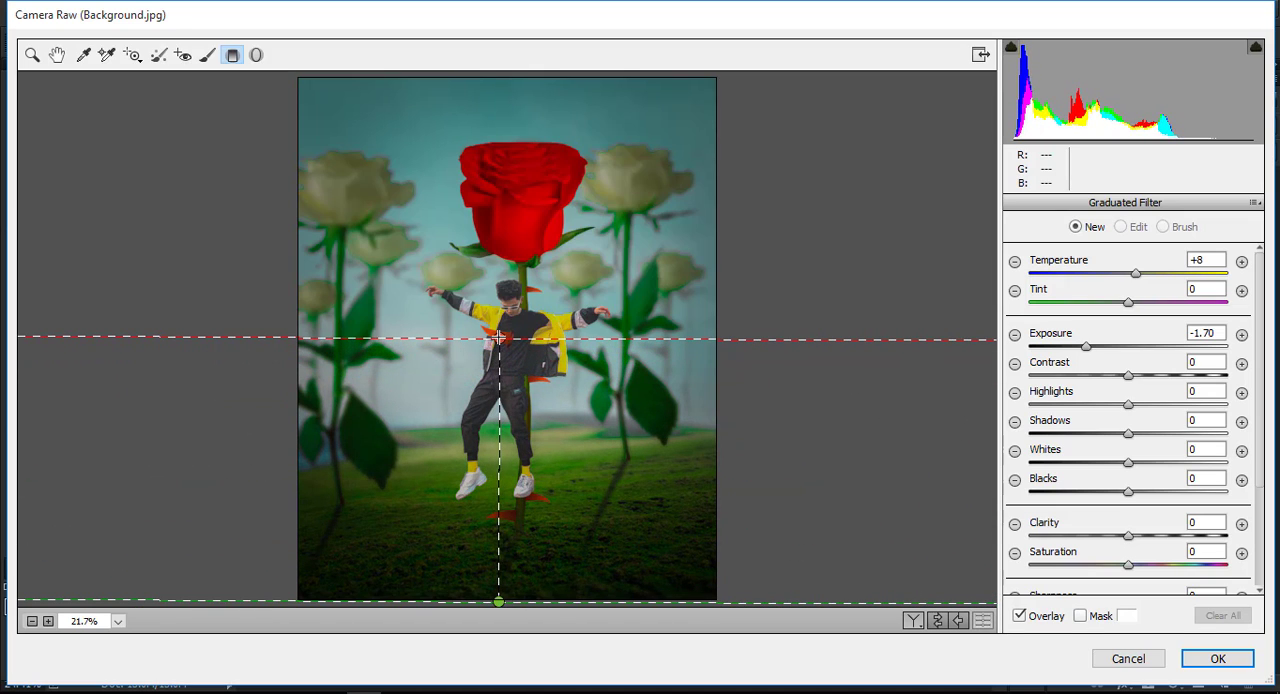
{"action": "left_click_drag", "start_coordinate": [1130, 376], "coordinate": [1165, 372]}
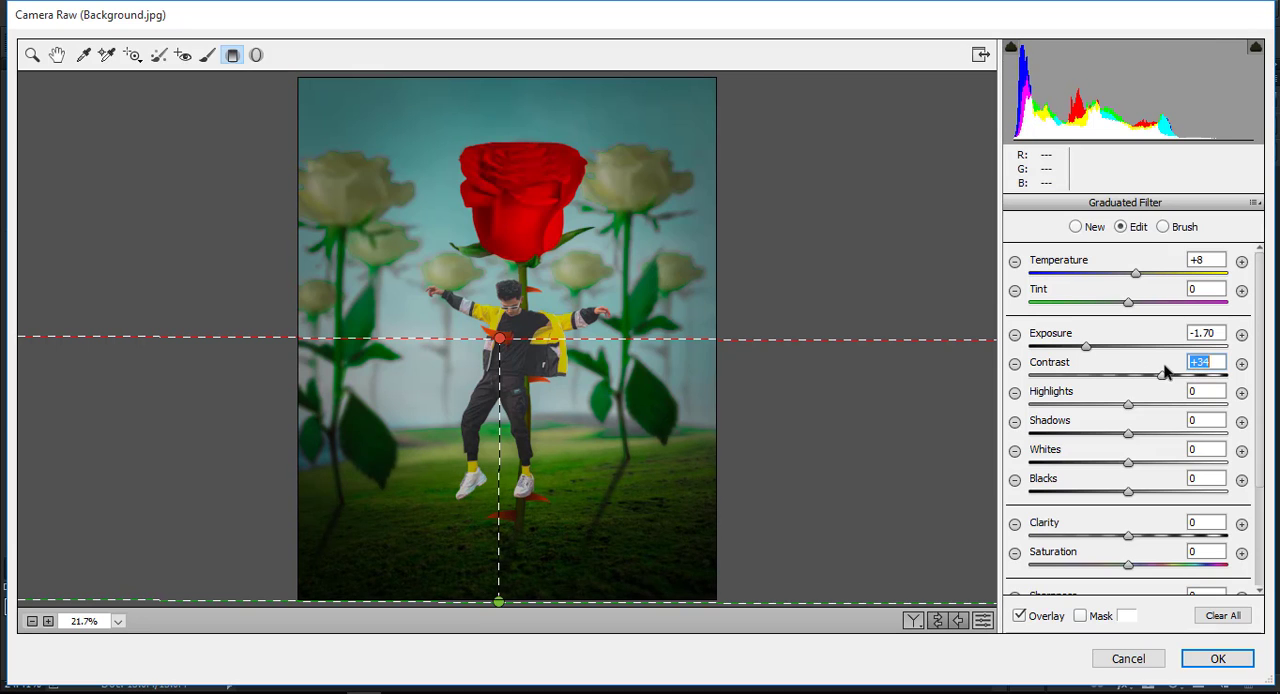
{"action": "left_click", "coordinate": [1217, 657]}
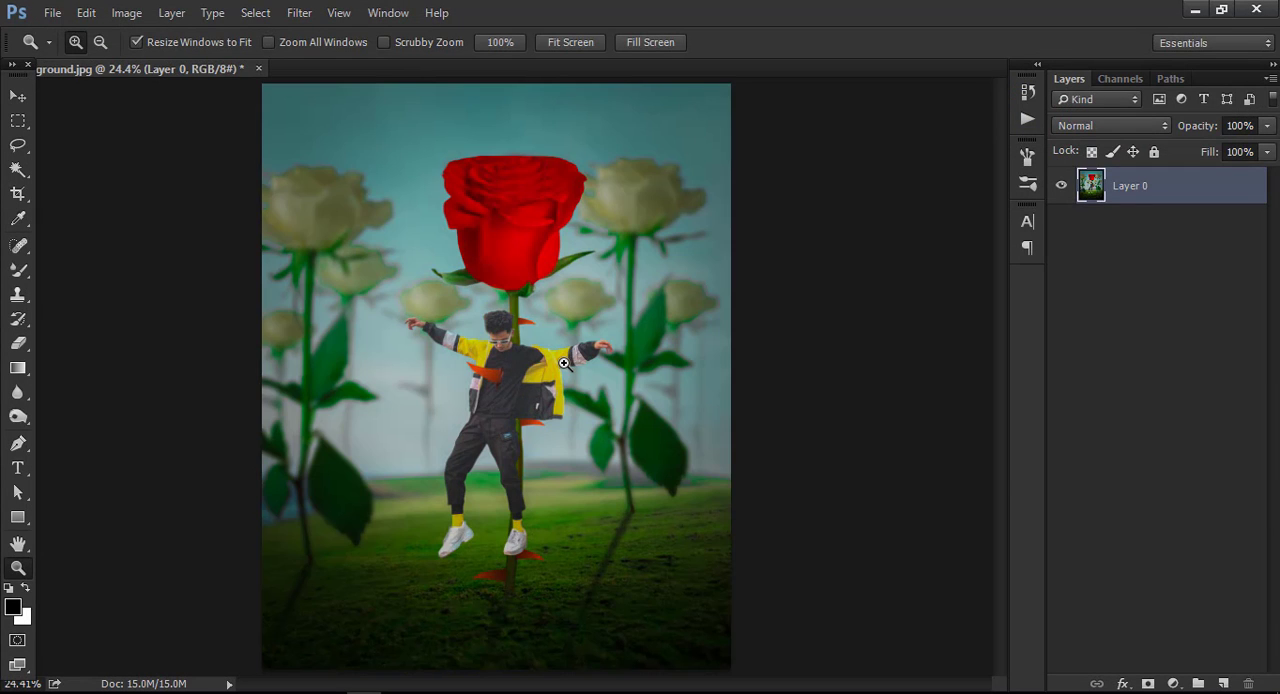
Start a second Camera Raw Filter pass with Temperature at -8, Contrast at +8 and Clarity at +42.
{"action": "left_click", "coordinate": [505, 338]}
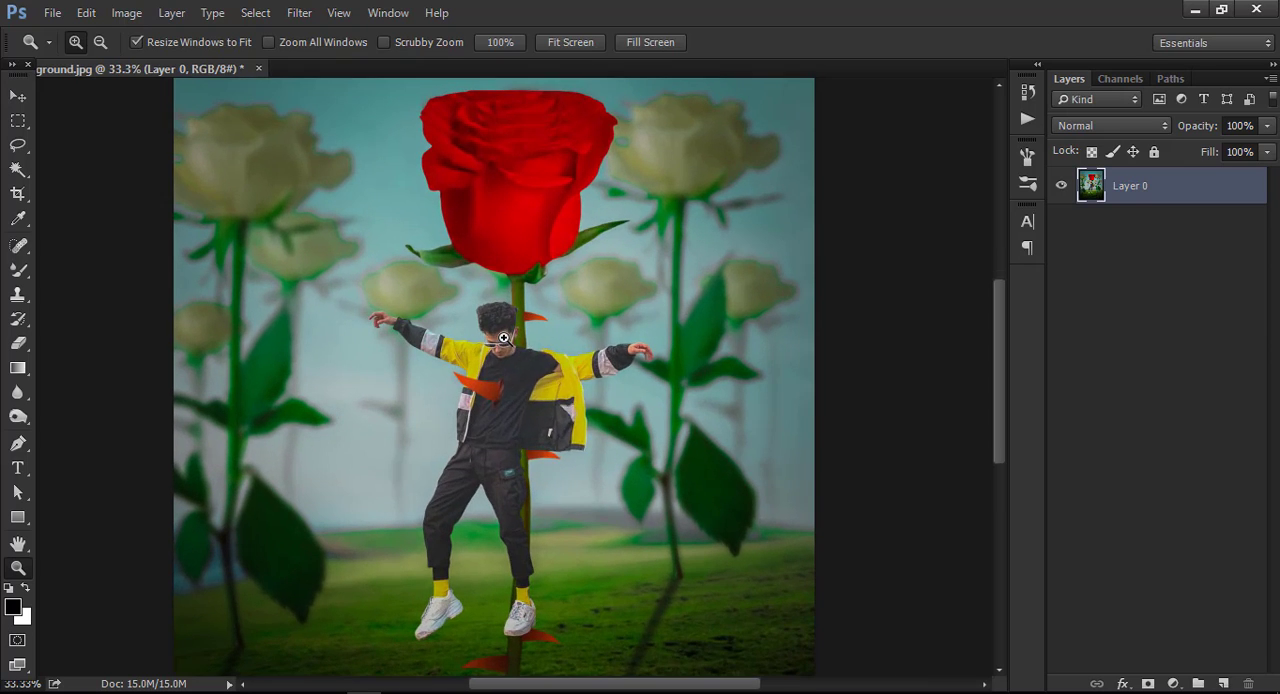
{"action": "right_click", "coordinate": [505, 338]}
{"action": "left_click", "coordinate": [530, 353]}
{"action": "left_click", "coordinate": [299, 13]}
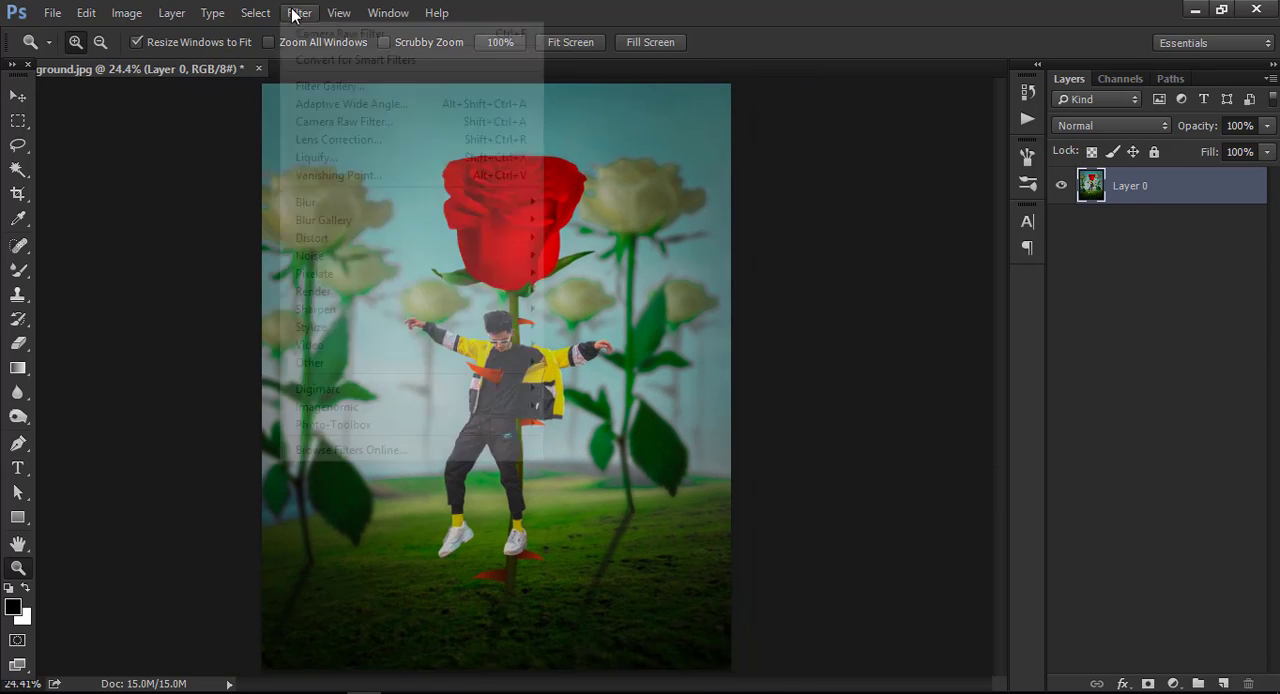
{"action": "left_click", "coordinate": [345, 120]}
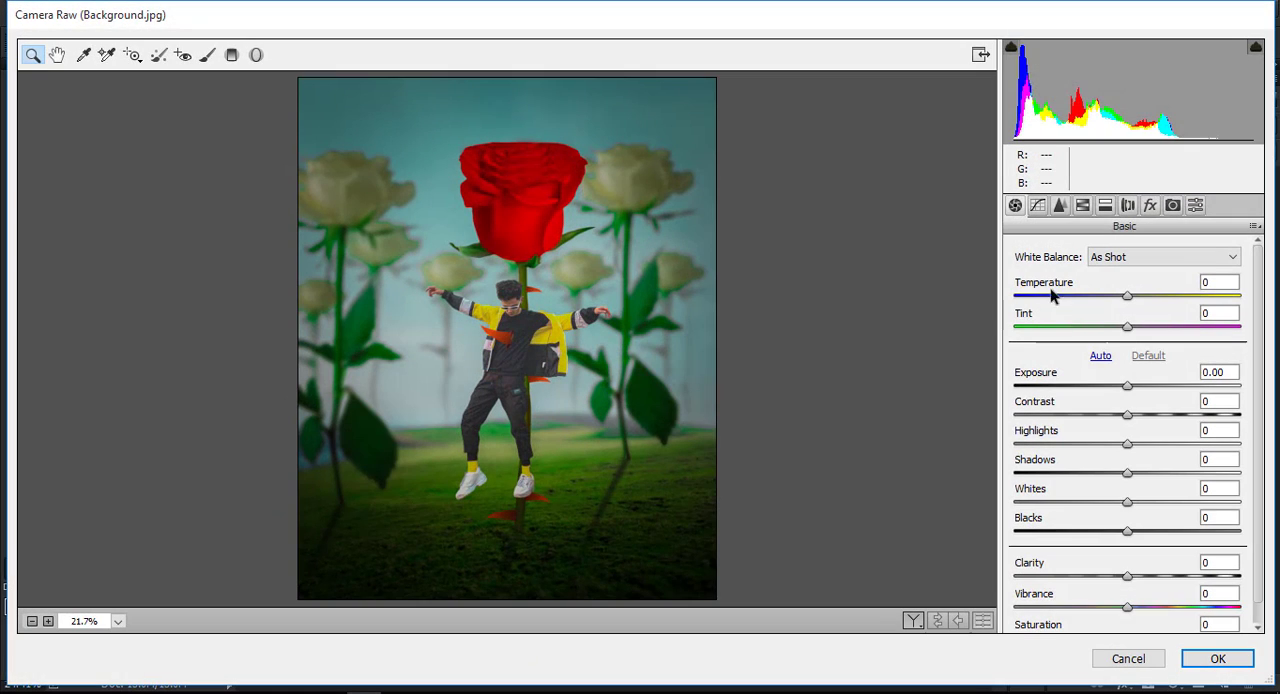
{"action": "left_click_drag", "start_coordinate": [1128, 296], "coordinate": [1118, 298]}
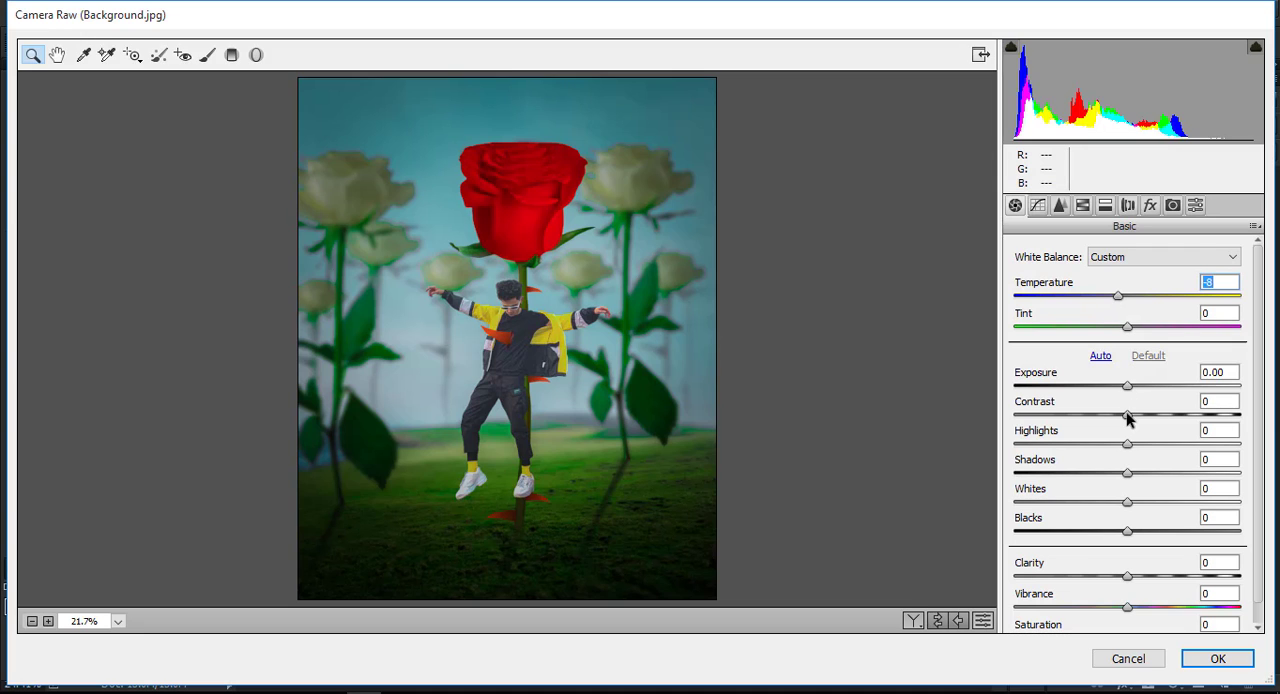
{"action": "mouse_move", "coordinate": [1127, 419]}
{"action": "left_mouse_down"}
{"action": "mouse_move", "coordinate": [1166, 420]}
{"action": "mouse_move", "coordinate": [1136, 419]}
{"action": "left_mouse_up"}
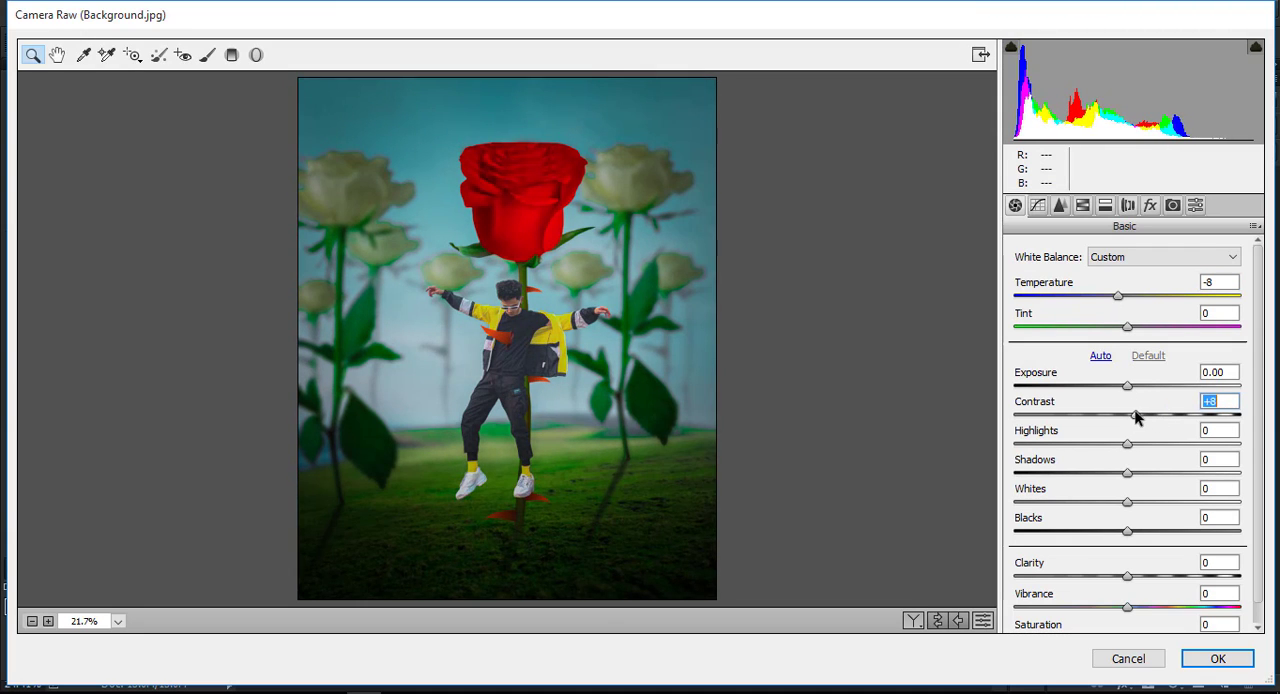
{"action": "left_click_drag", "start_coordinate": [1127, 578], "coordinate": [1175, 577]}
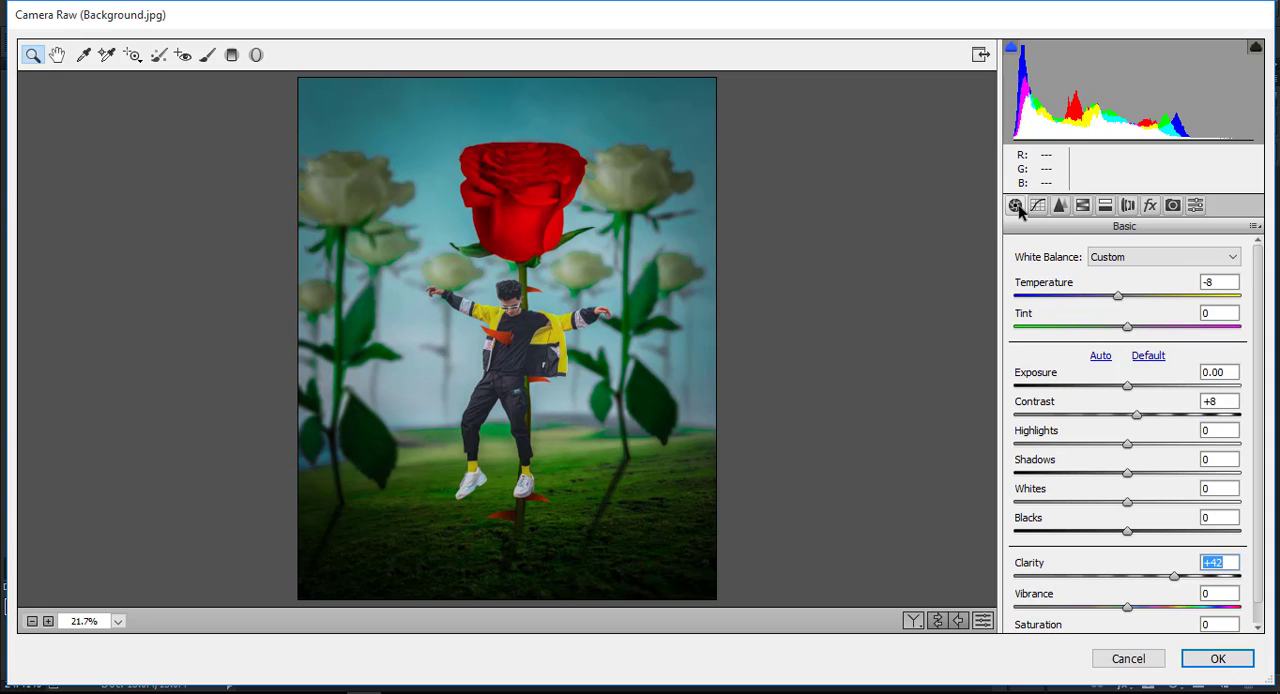
In the HSL adjustments, set the Greens hue to +53 and the Aquas hue to -60.
{"action": "left_click", "coordinate": [1082, 207]}
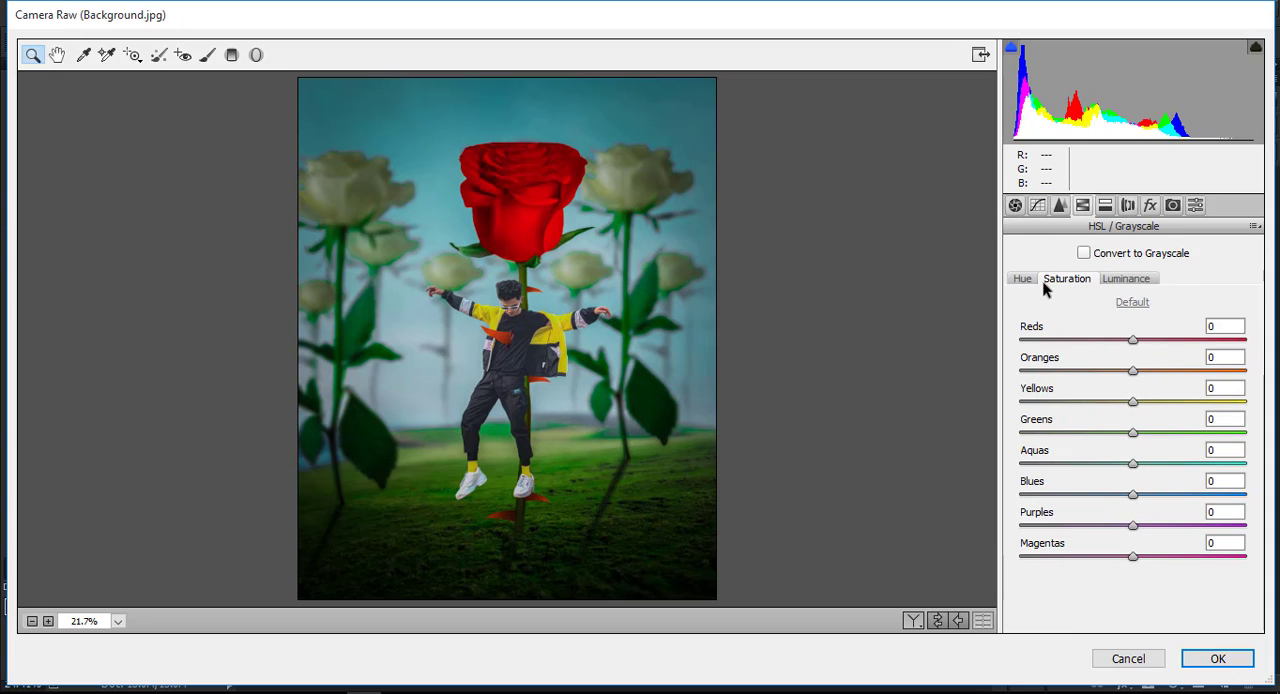
{"action": "left_click_drag", "start_coordinate": [1137, 431], "coordinate": [1194, 431]}
{"action": "left_click", "coordinate": [1013, 278]}
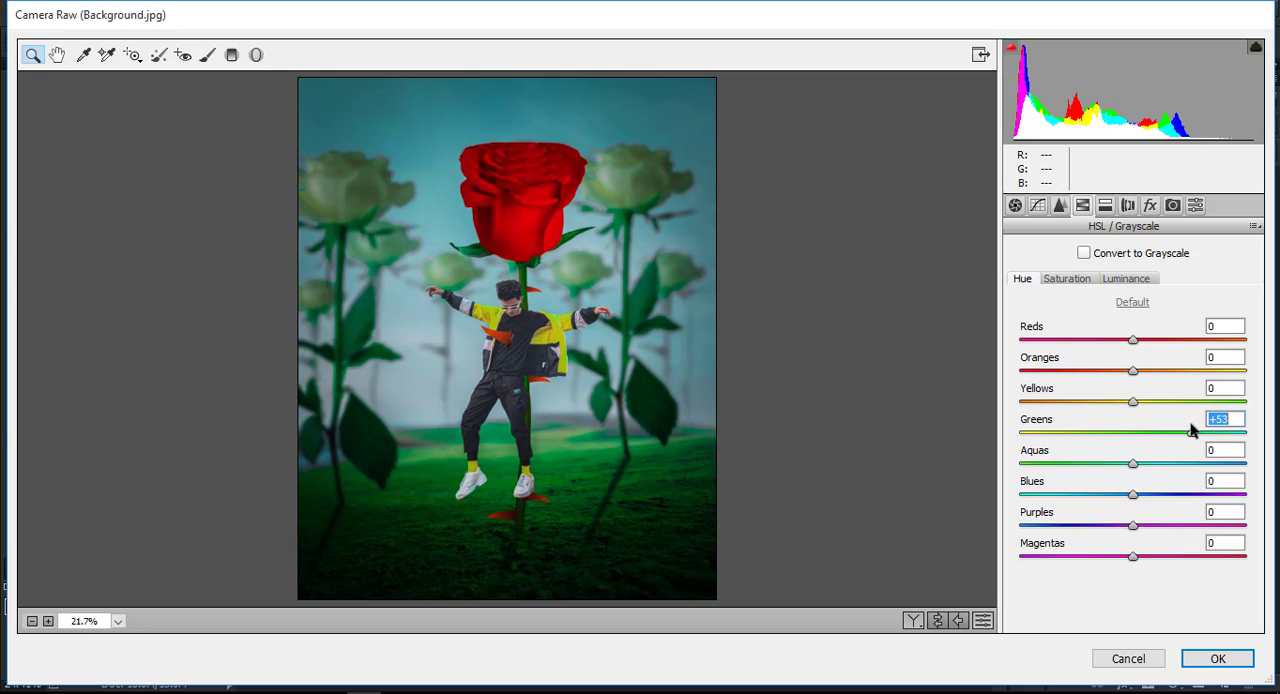
{"action": "left_click_drag", "start_coordinate": [1134, 465], "coordinate": [1076, 465]}
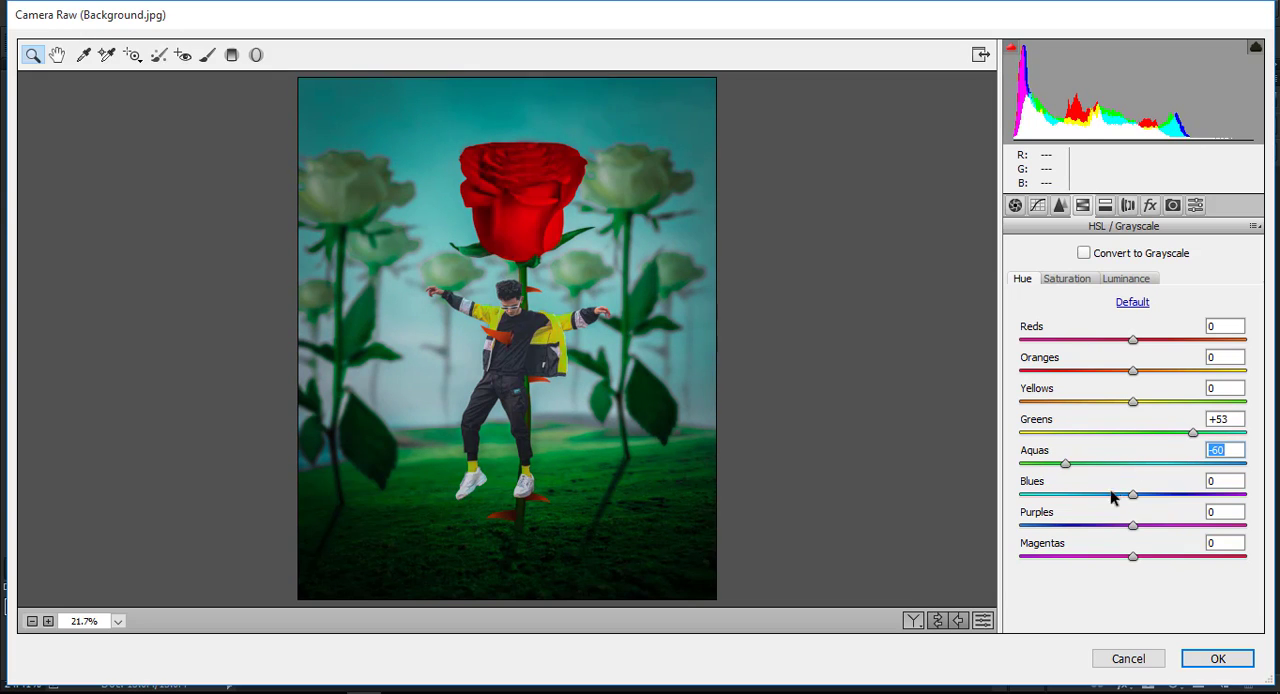
Set the Greens saturation to +2, the Aquas saturation to +17 and the Oranges luminance to +10.
{"action": "left_click_drag", "start_coordinate": [1134, 495], "coordinate": [1148, 472]}
{"action": "left_click", "coordinate": [1069, 281]}
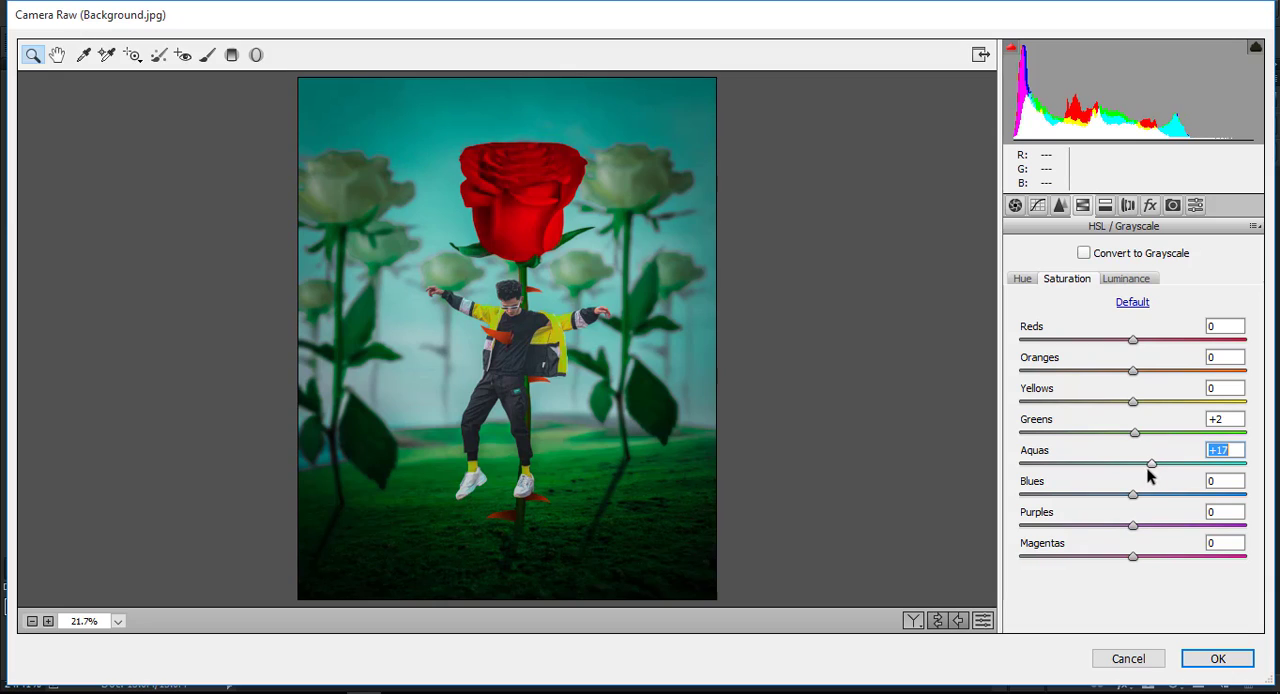
{"action": "left_click", "coordinate": [1129, 280]}
{"action": "mouse_move", "coordinate": [1135, 371]}
{"action": "left_mouse_down"}
{"action": "mouse_move", "coordinate": [1165, 372]}
{"action": "mouse_move", "coordinate": [1144, 372]}
{"action": "left_mouse_up"}
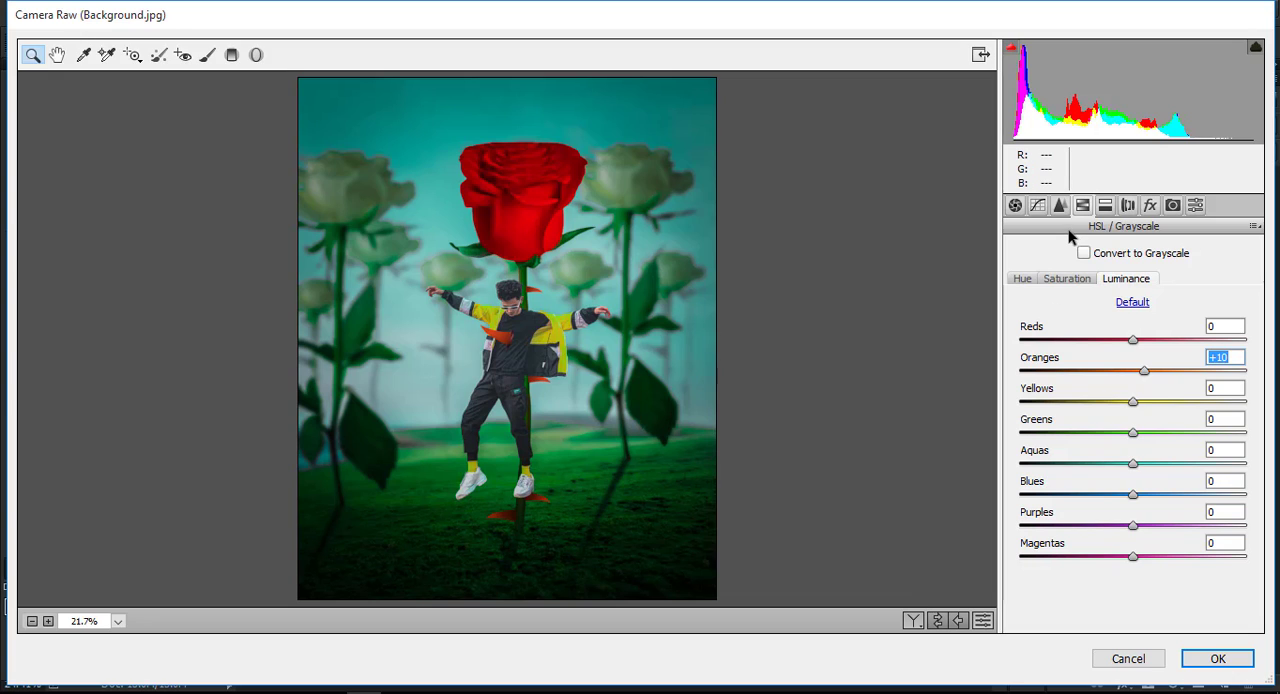
Anchor the RGB point tone curve at its midtones and quarter tones, and lift the black point to an output of 33.
{"action": "left_click", "coordinate": [1040, 206]}
{"action": "left_click", "coordinate": [1132, 454]}
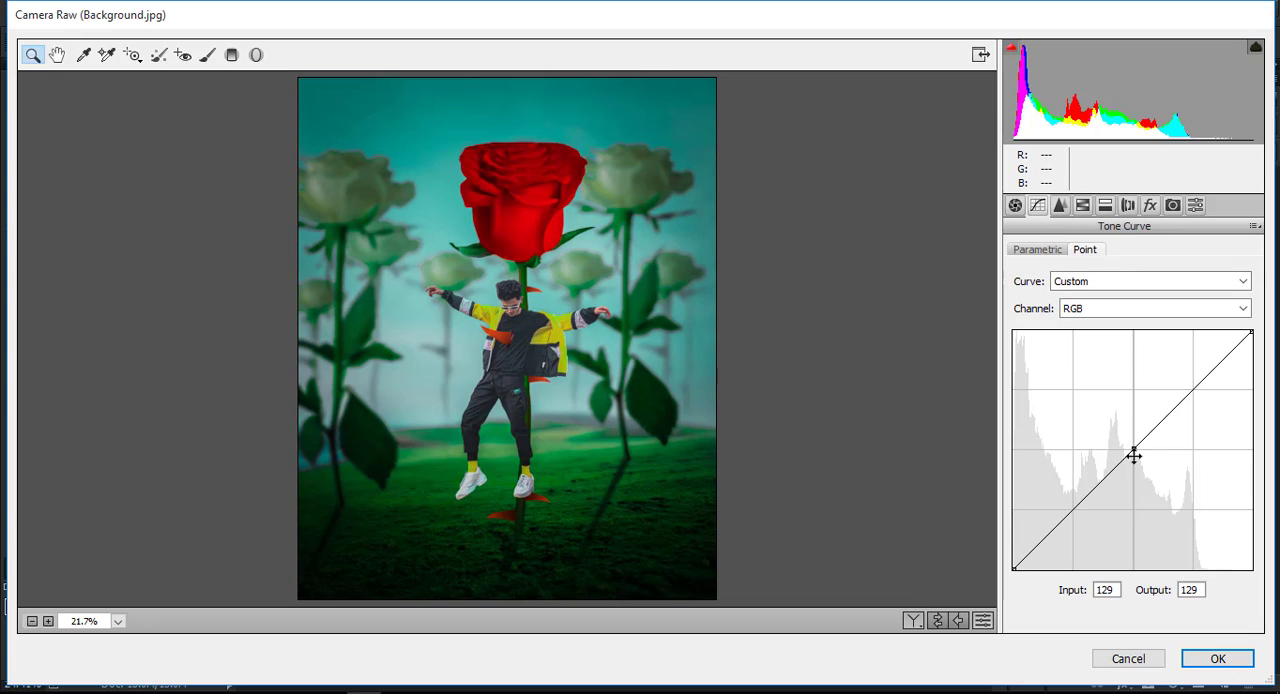
{"action": "left_click", "coordinate": [1073, 507]}
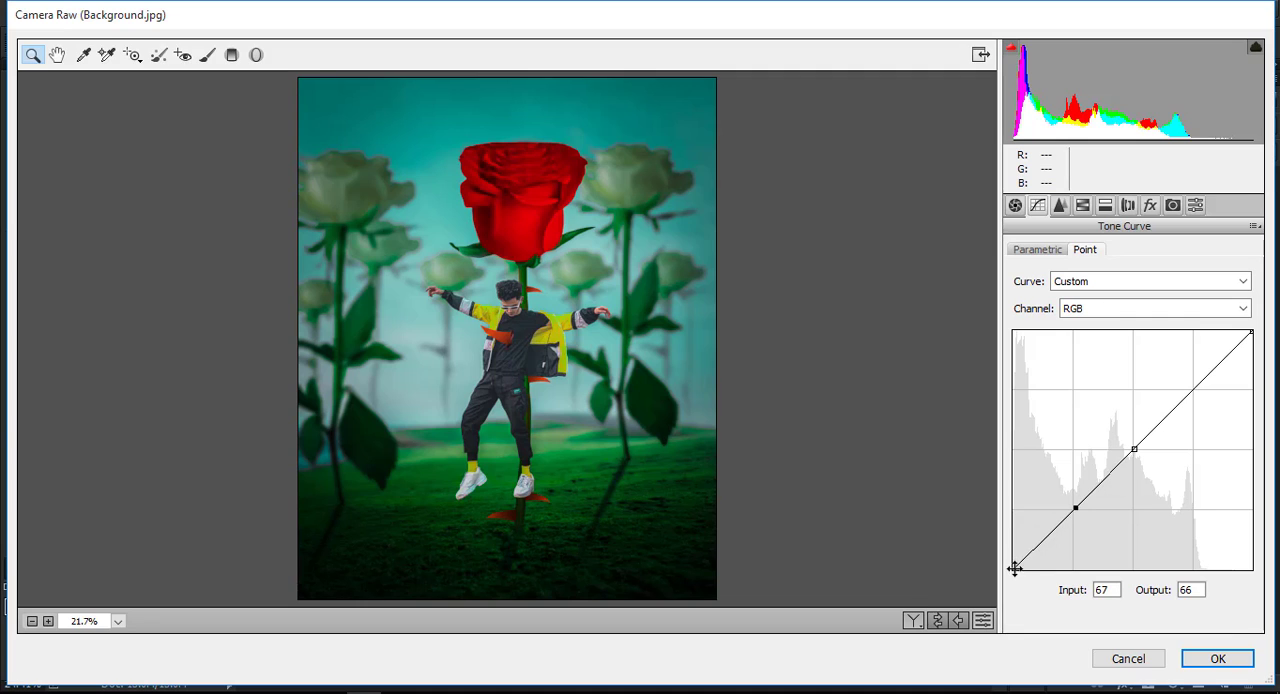
{"action": "left_click_drag", "start_coordinate": [1014, 569], "coordinate": [1010, 540]}
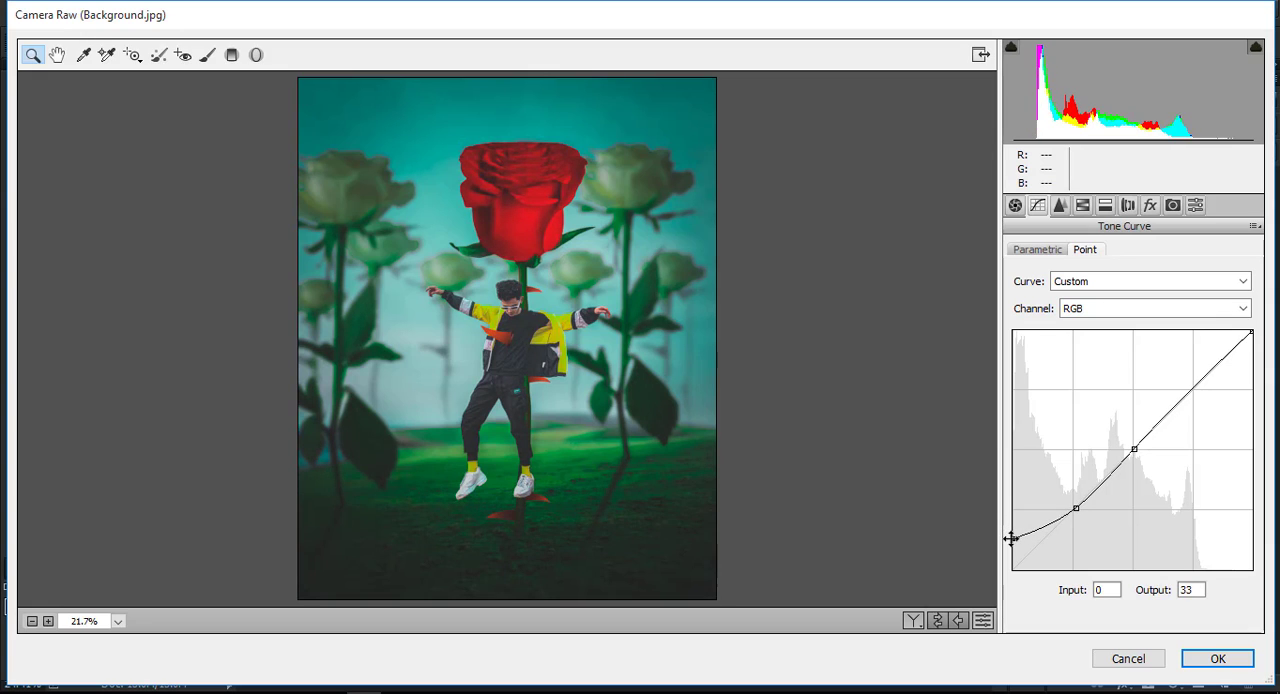
Add a Radial Filter spanning the whole image with Exposure at -0.45 and Contrast at +6, and apply the Camera Raw edits.
{"action": "left_click", "coordinate": [257, 55]}
{"action": "double_click", "coordinate": [515, 363]}
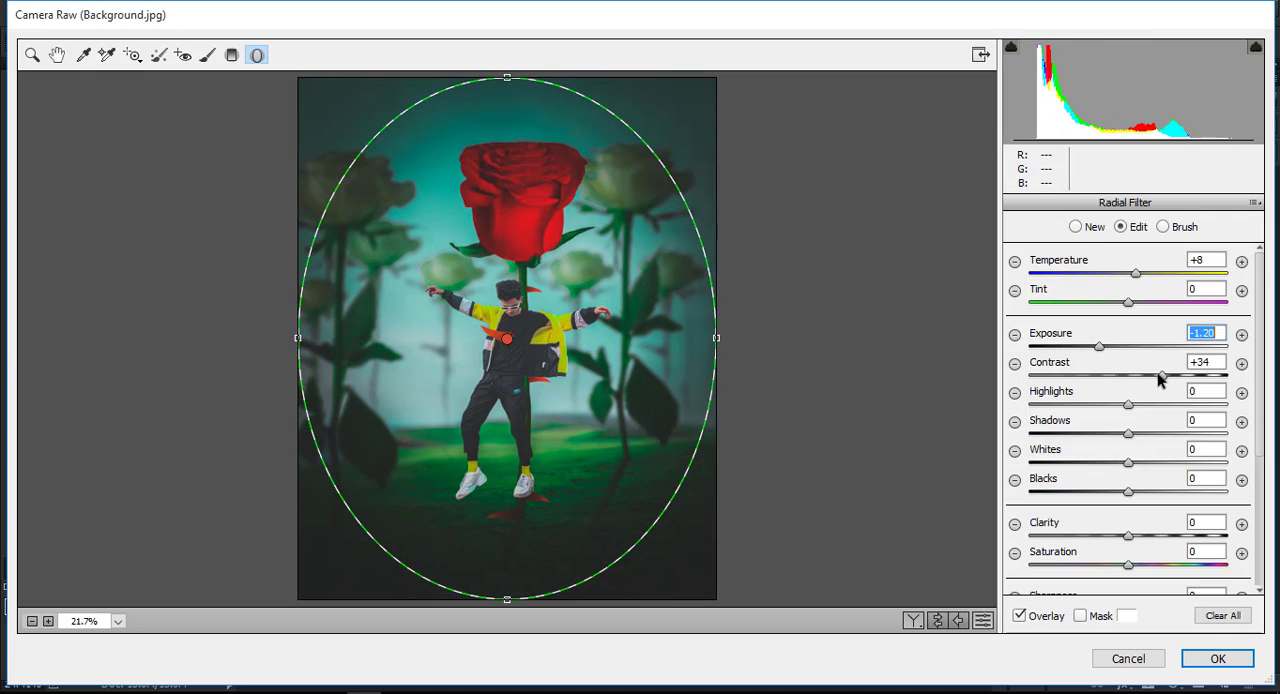
{"action": "left_click_drag", "start_coordinate": [1160, 374], "coordinate": [1122, 352]}
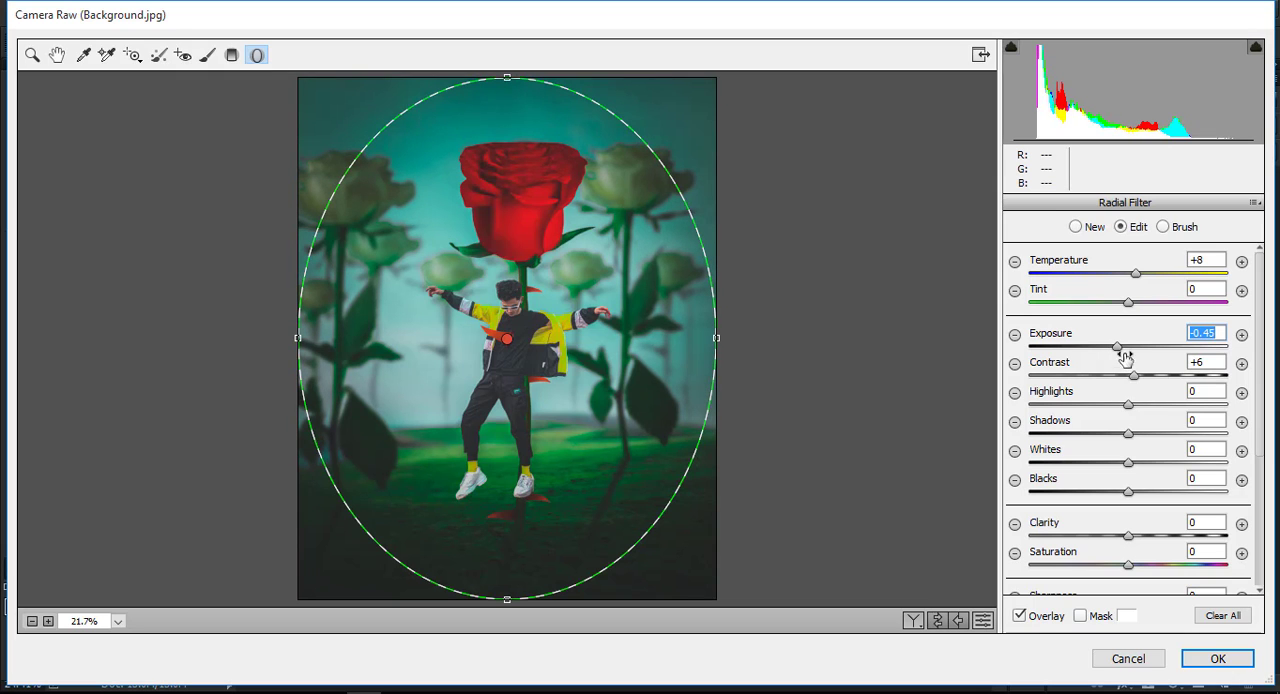
{"action": "left_click", "coordinate": [1216, 656]}
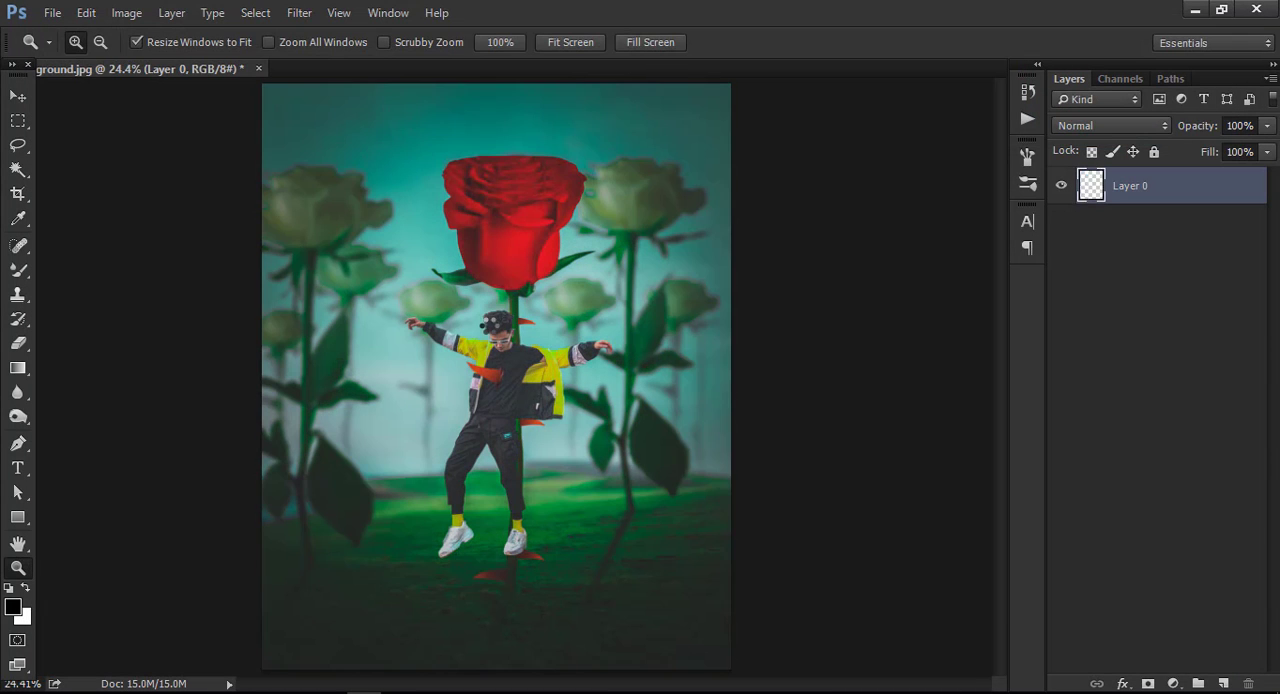
Smooth the image with another Camera Raw Filter pass, setting Luminance noise reduction to 49.
{"action": "left_click", "coordinate": [513, 410]}
{"action": "left_click", "coordinate": [513, 410]}
{"action": "left_click", "coordinate": [513, 410]}
{"action": "right_click", "coordinate": [496, 348]}
{"action": "left_click", "coordinate": [522, 362]}
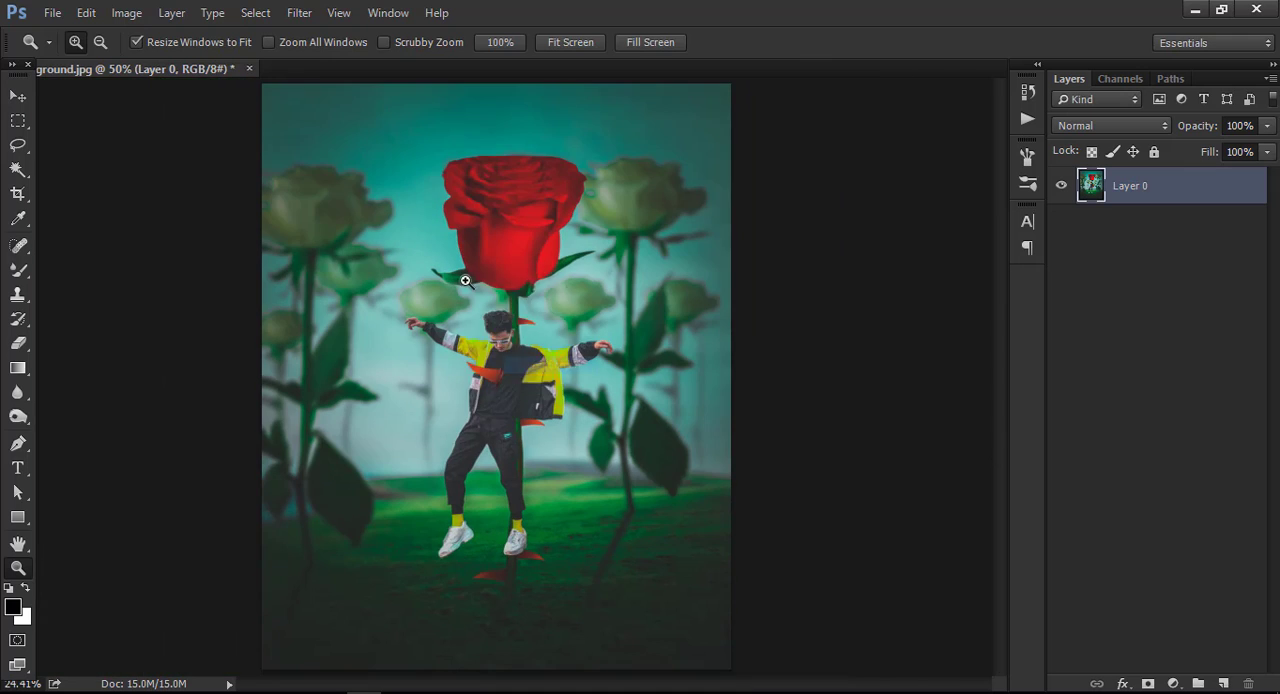
{"action": "left_click", "coordinate": [299, 12]}
{"action": "left_click", "coordinate": [335, 121]}
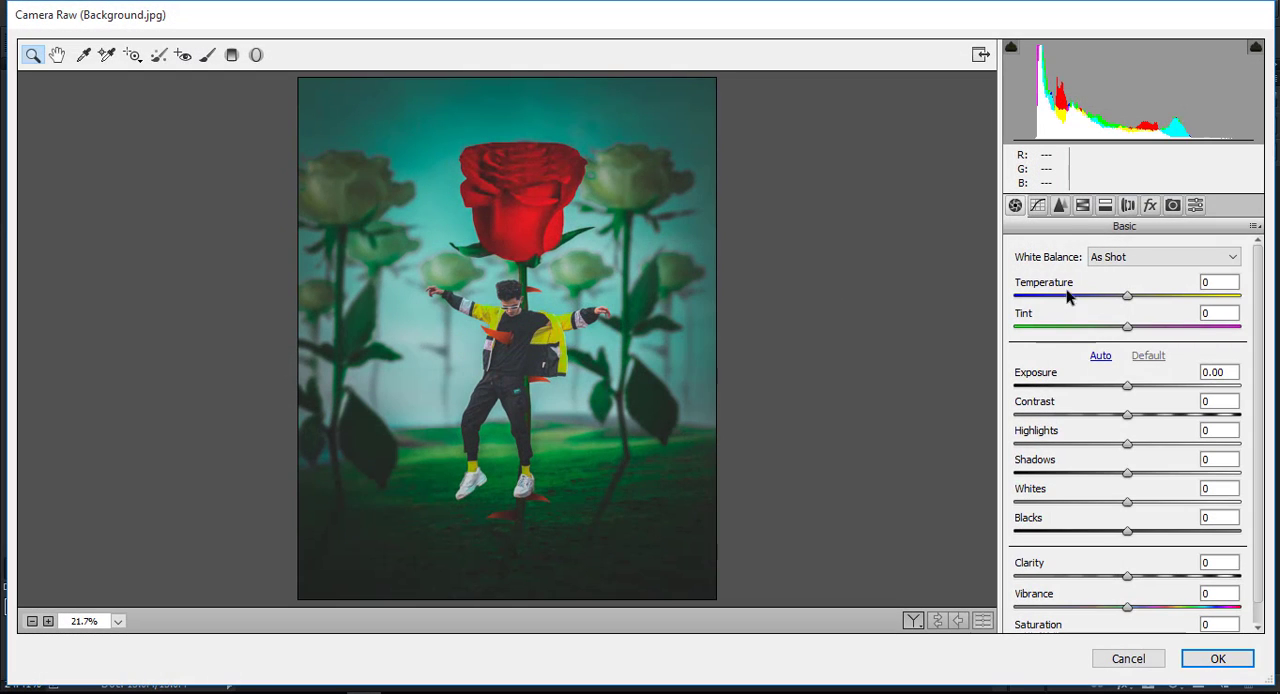
{"action": "left_click", "coordinate": [1060, 205]}
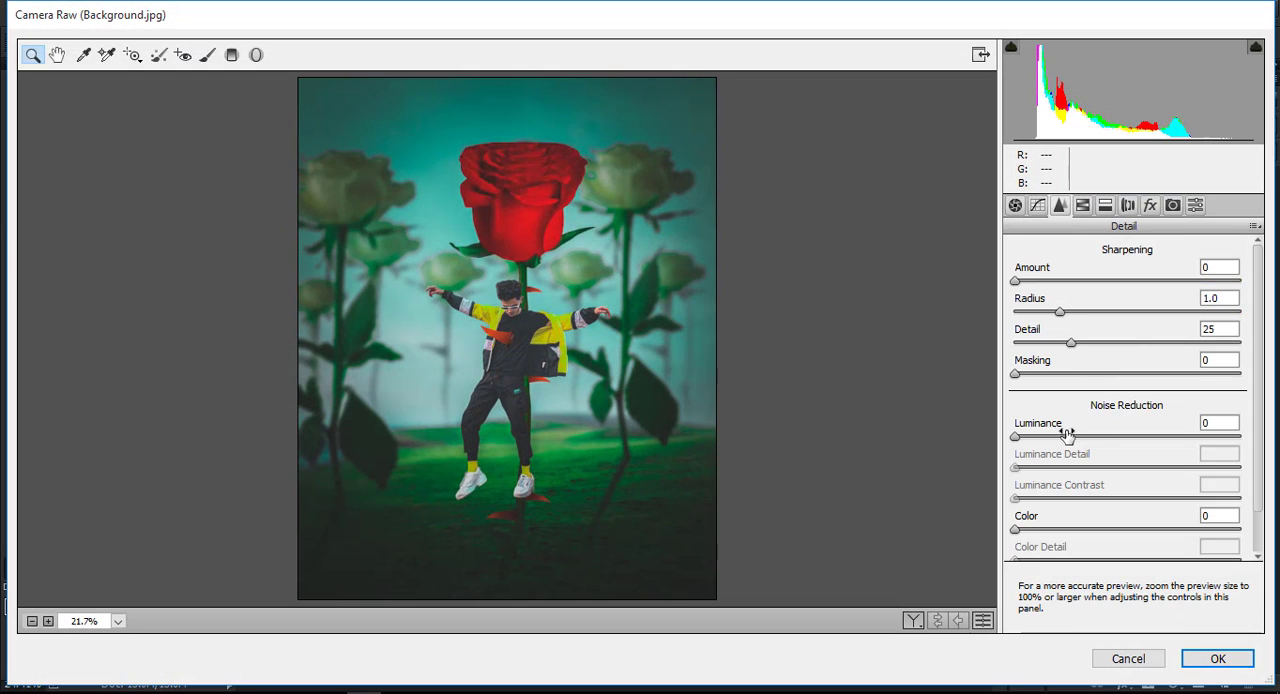
{"action": "left_click_drag", "start_coordinate": [1068, 433], "coordinate": [1100, 440]}
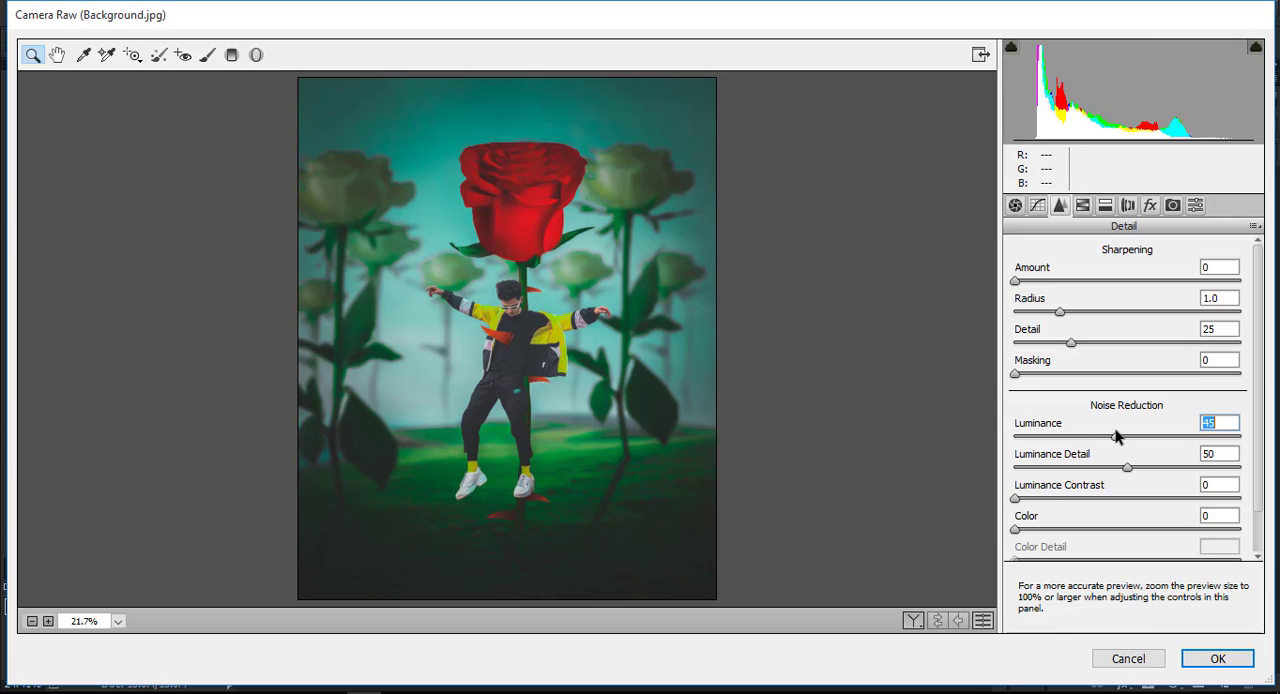
{"action": "left_click", "coordinate": [1208, 660]}
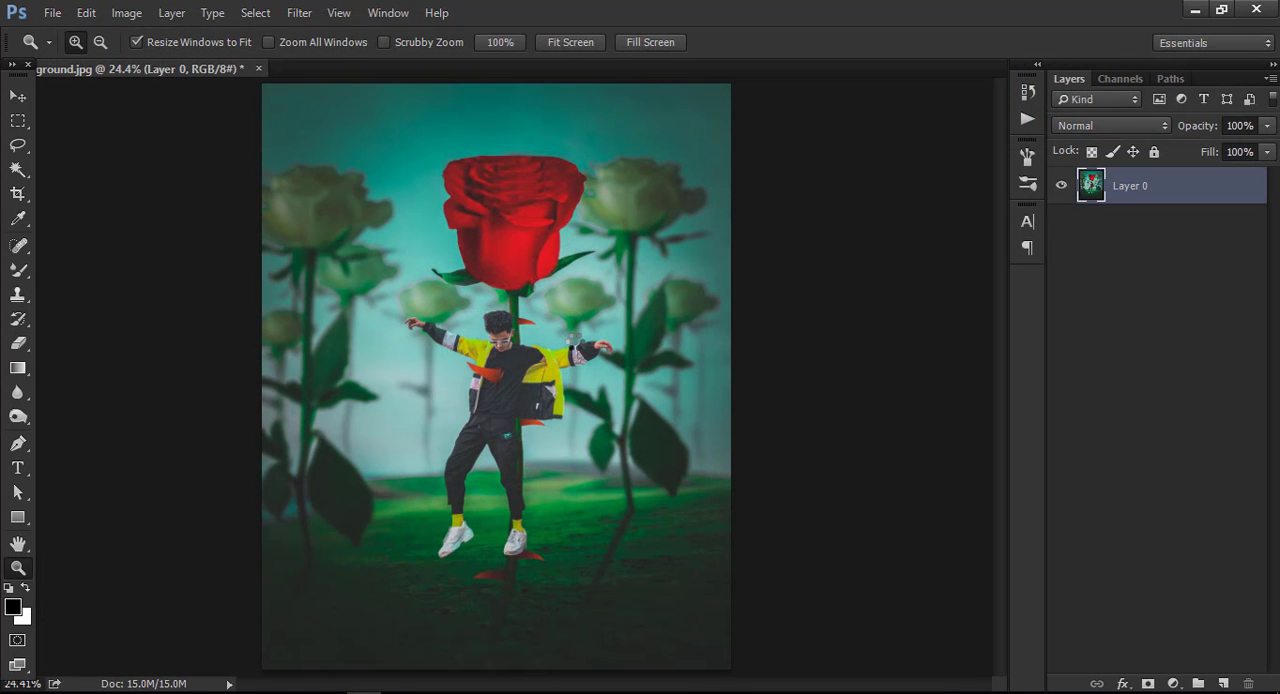
Crop a narrow strip off both the left and right edges of the image.
{"action": "left_click", "coordinate": [20, 196]}
{"action": "left_click_drag", "start_coordinate": [730, 376], "coordinate": [720, 376]}
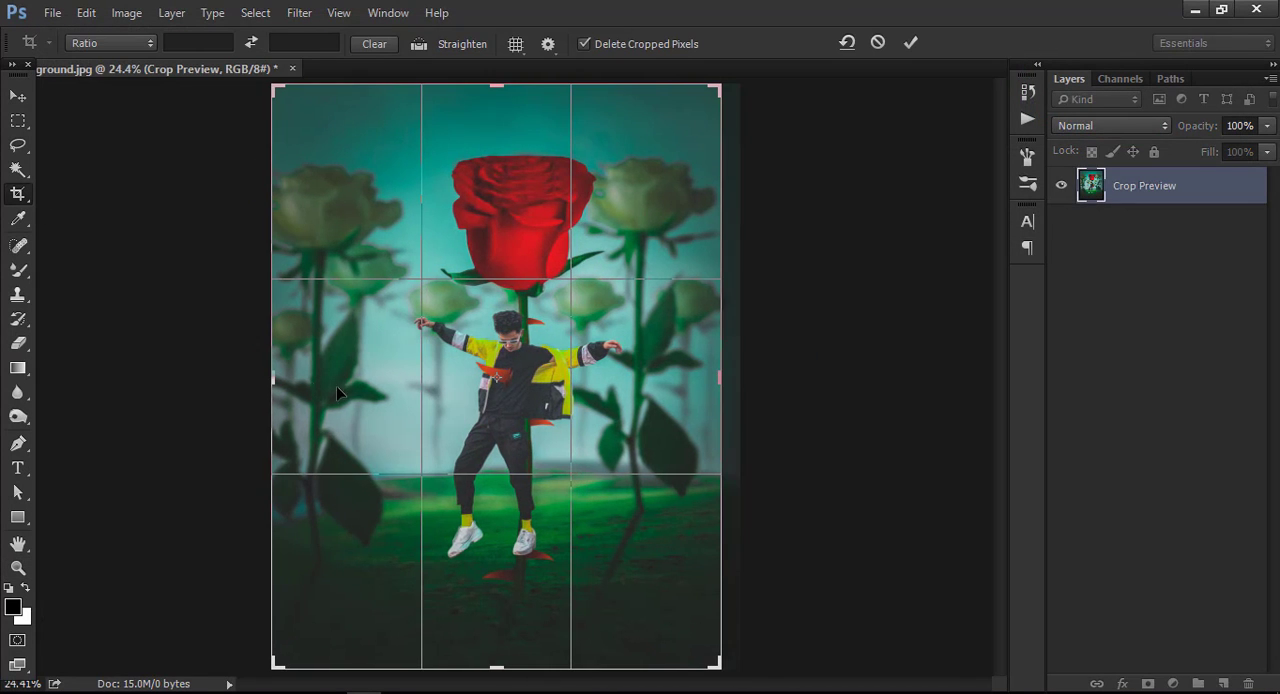
{"action": "left_click_drag", "start_coordinate": [276, 375], "coordinate": [290, 375]}
{"action": "left_click", "coordinate": [908, 44]}
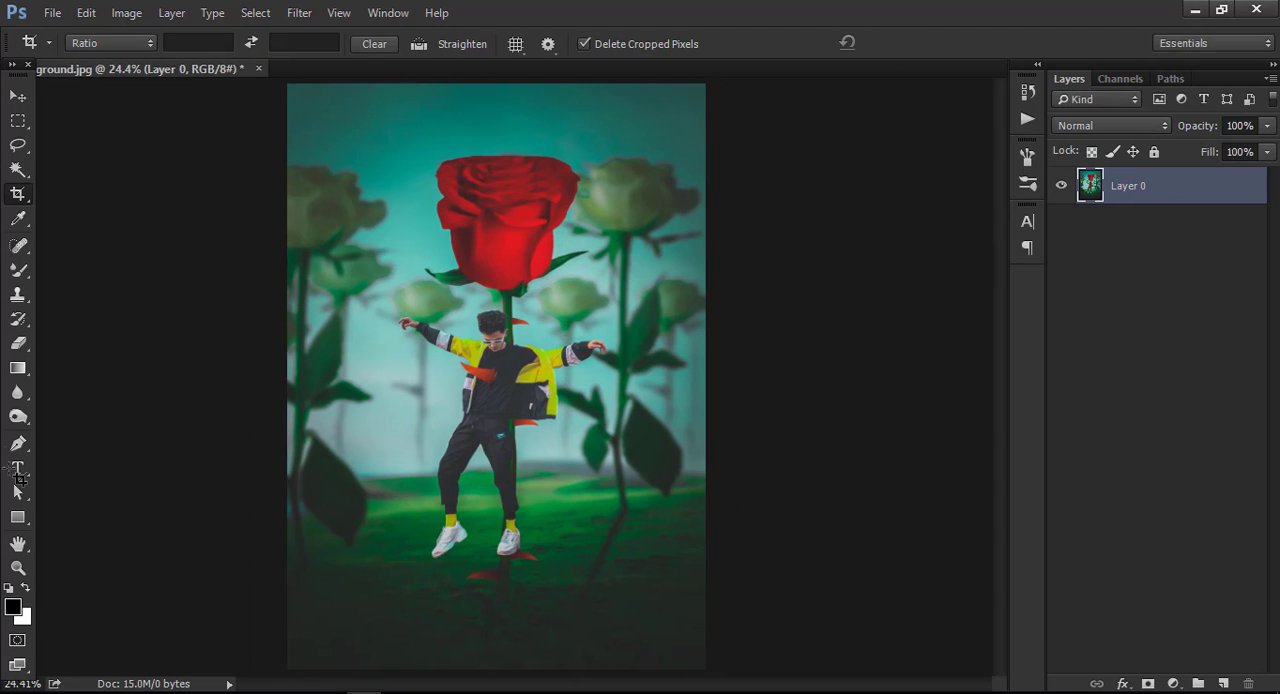
Duplicate the image layer and add an 80 px white (ffffff) stroke centered on the copy's edge.
{"action": "left_click_drag", "start_coordinate": [1182, 198], "coordinate": [1222, 683]}
{"action": "left_click", "coordinate": [88, 13]}
{"action": "left_click", "coordinate": [163, 277]}
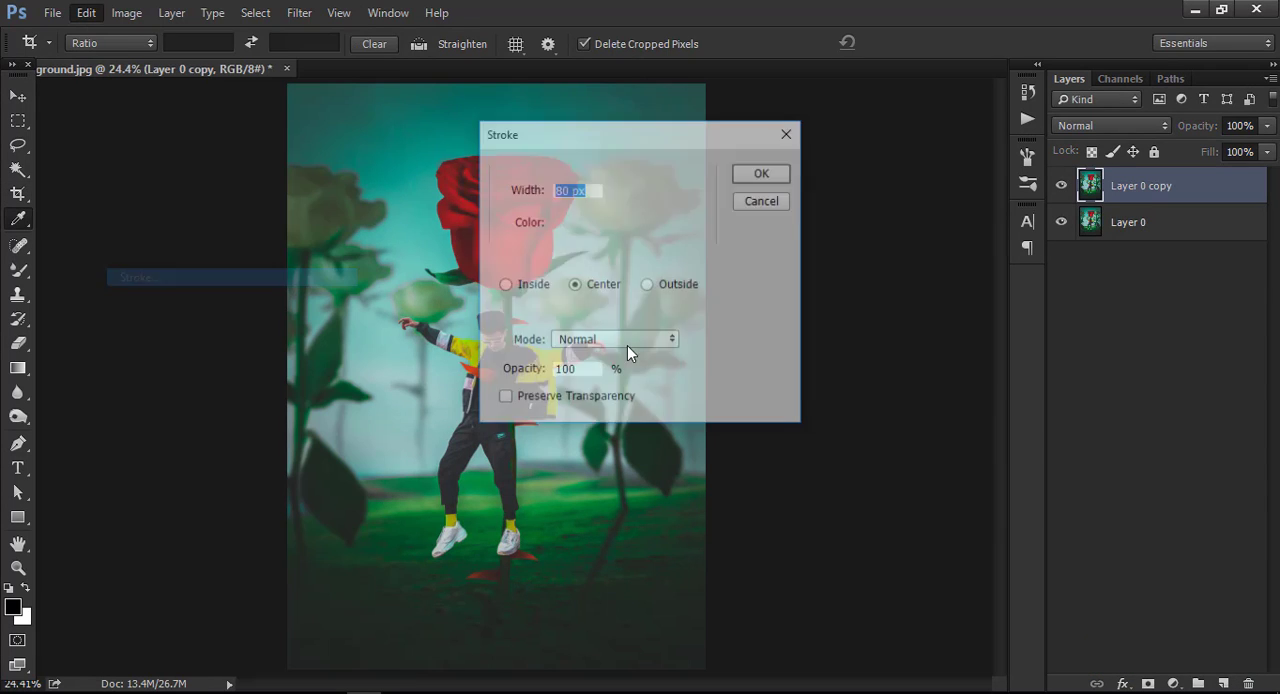
{"action": "left_click", "coordinate": [585, 225]}
{"action": "left_click_drag", "start_coordinate": [752, 280], "coordinate": [686, 243]}
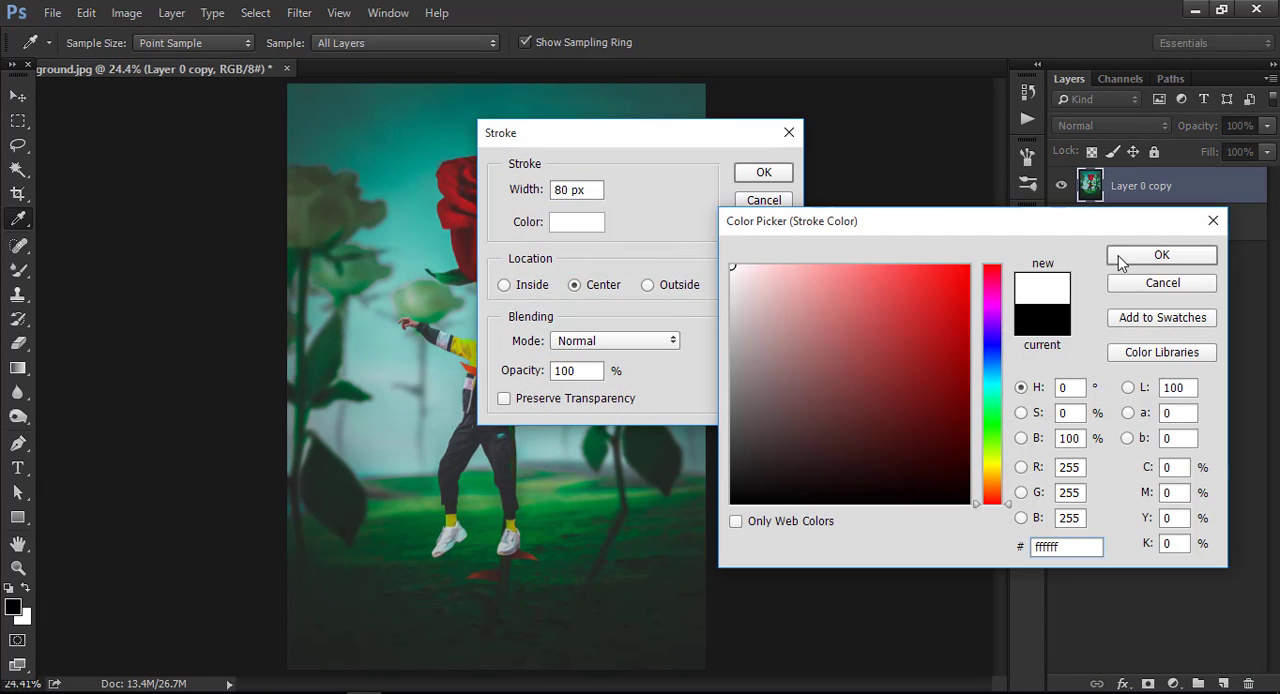
{"action": "left_click", "coordinate": [1118, 258]}
{"action": "left_click", "coordinate": [762, 172]}
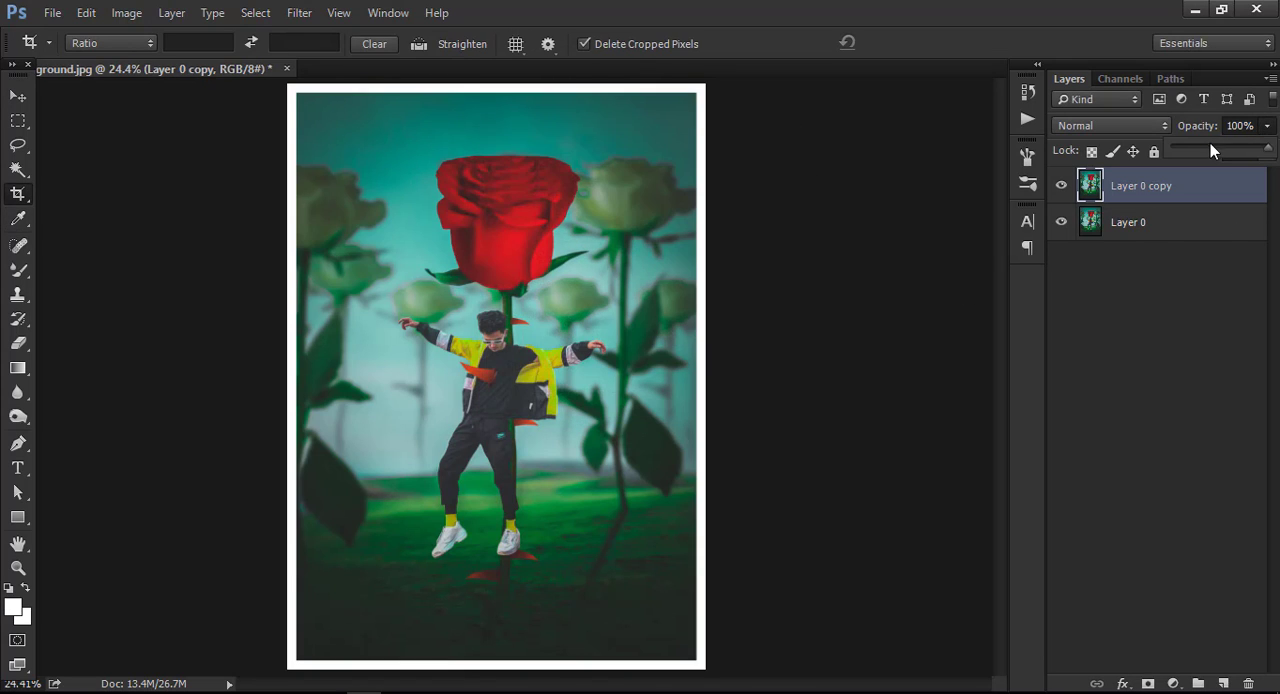
Lower the stroked copy's opacity to 2% and merge the two layers into one.
{"action": "left_click_drag", "start_coordinate": [1210, 143], "coordinate": [1176, 145]}
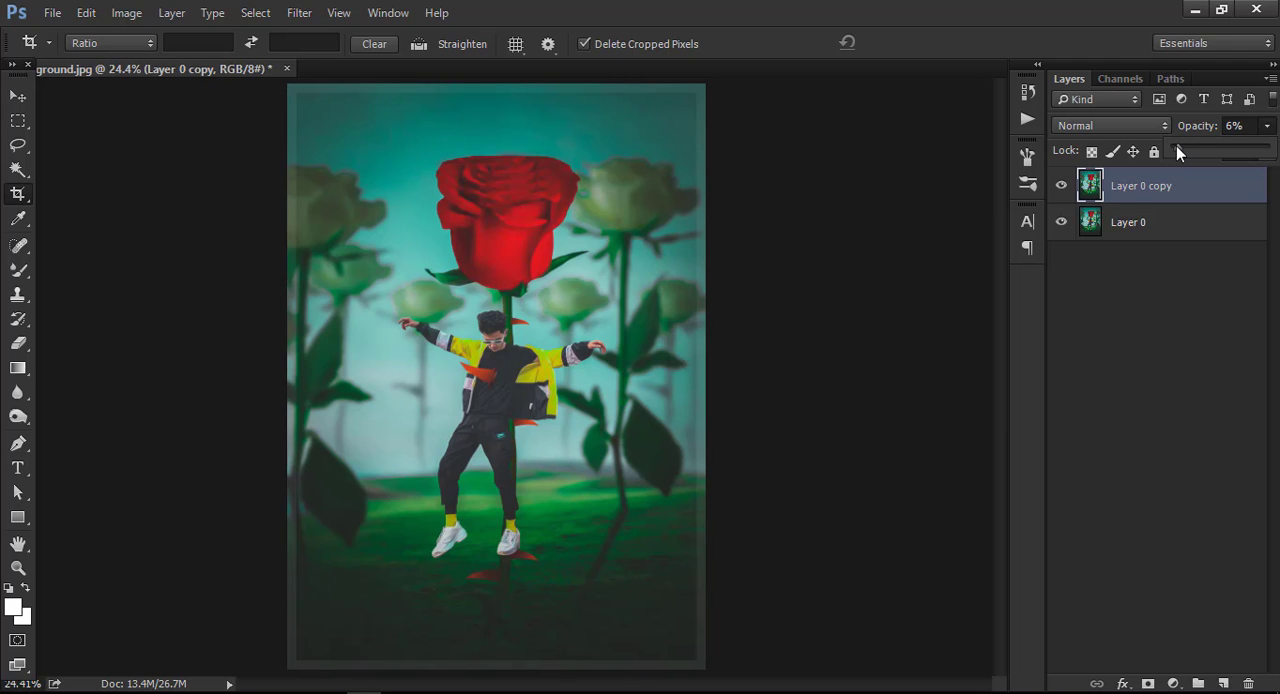
{"action": "left_click", "coordinate": [1165, 226]}
{"action": "right_click", "coordinate": [1165, 226]}
{"action": "left_click", "coordinate": [1046, 574]}
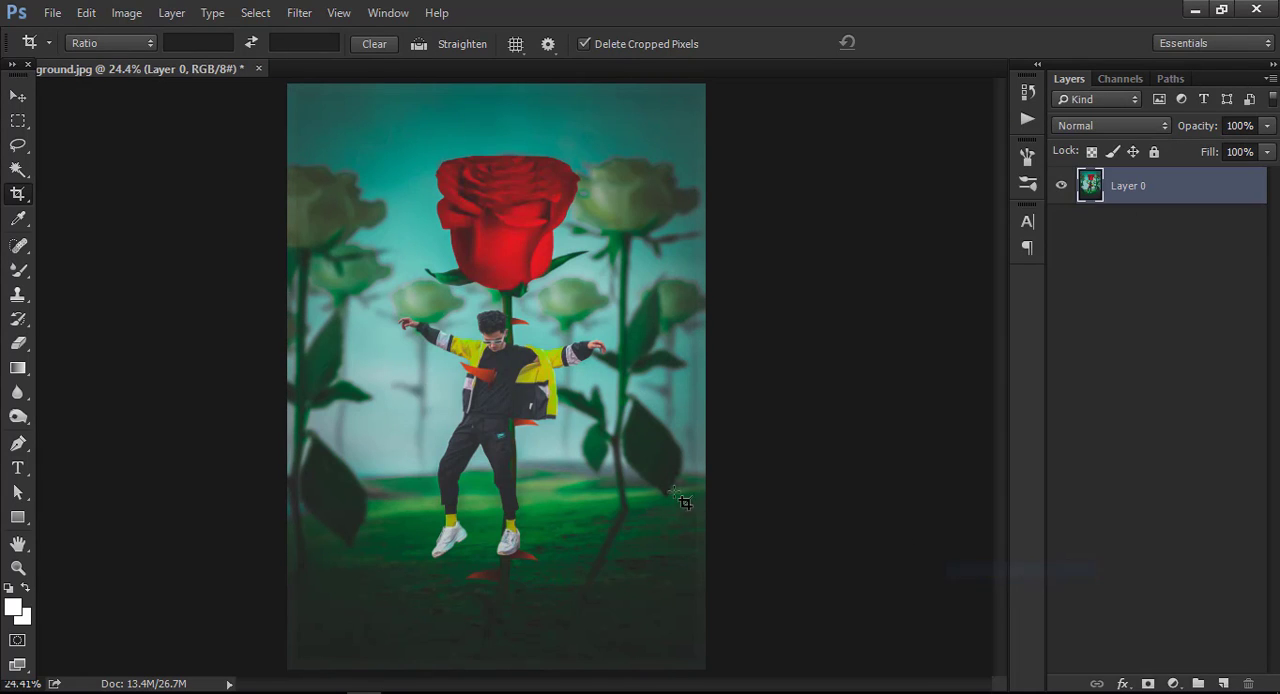